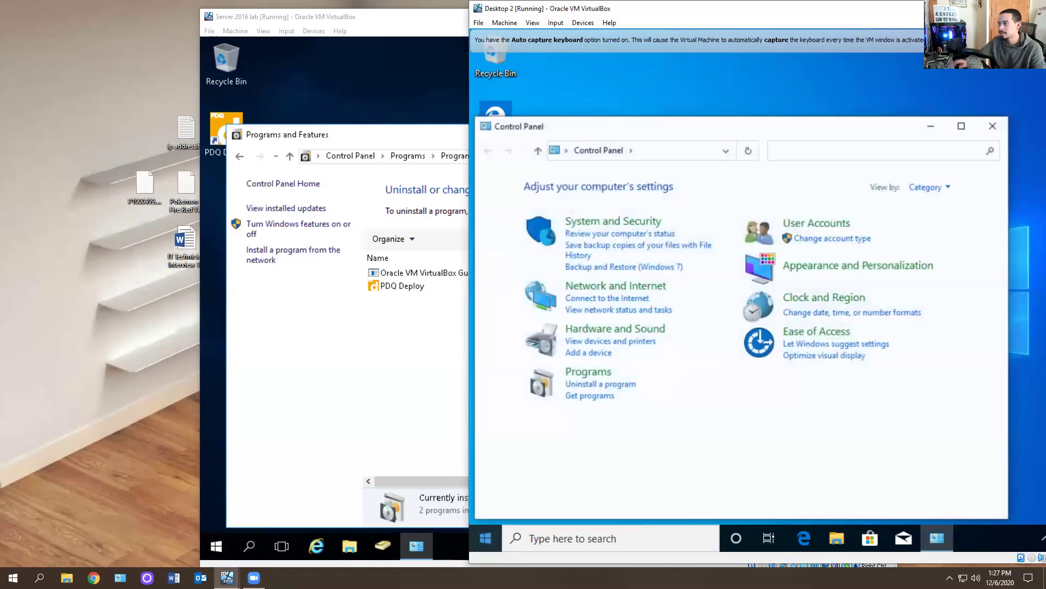
Select Zoom in Programs and Features and confirm uninstalling it.
left_click(627, 378)
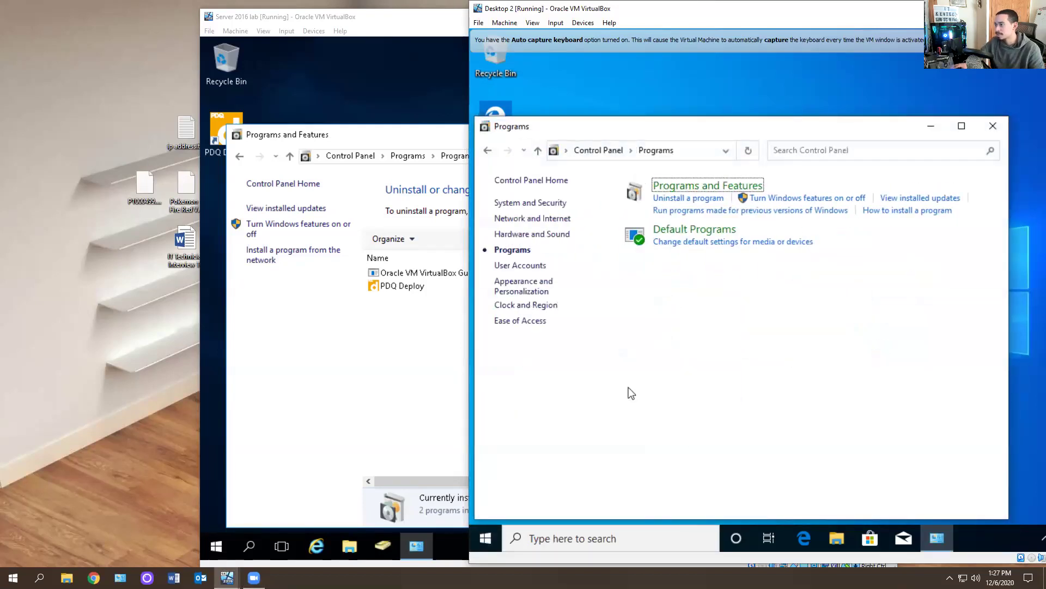
left_click(687, 198)
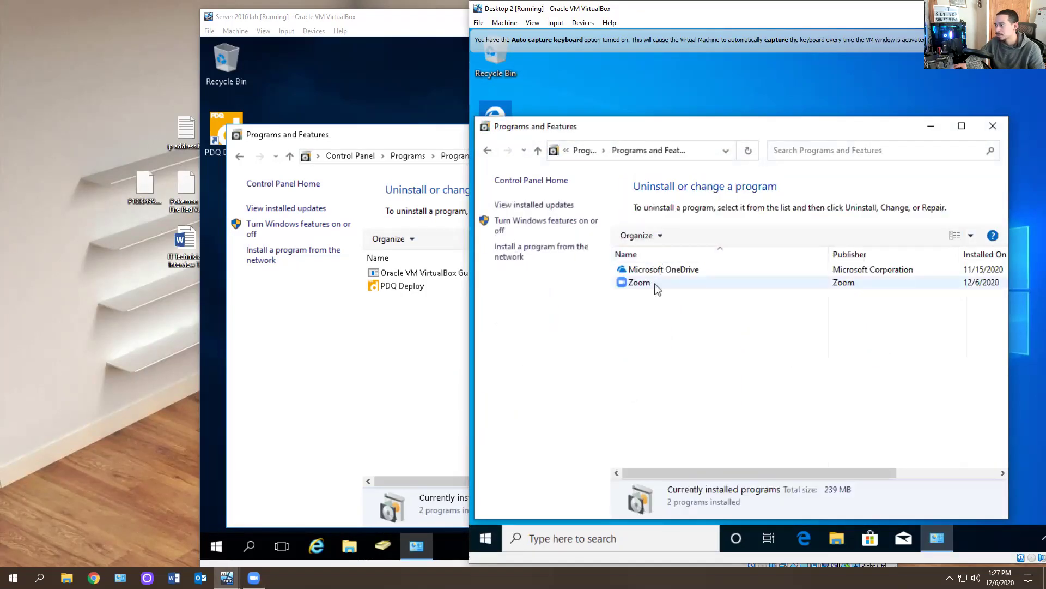
left_click(649, 283)
left_click(691, 235)
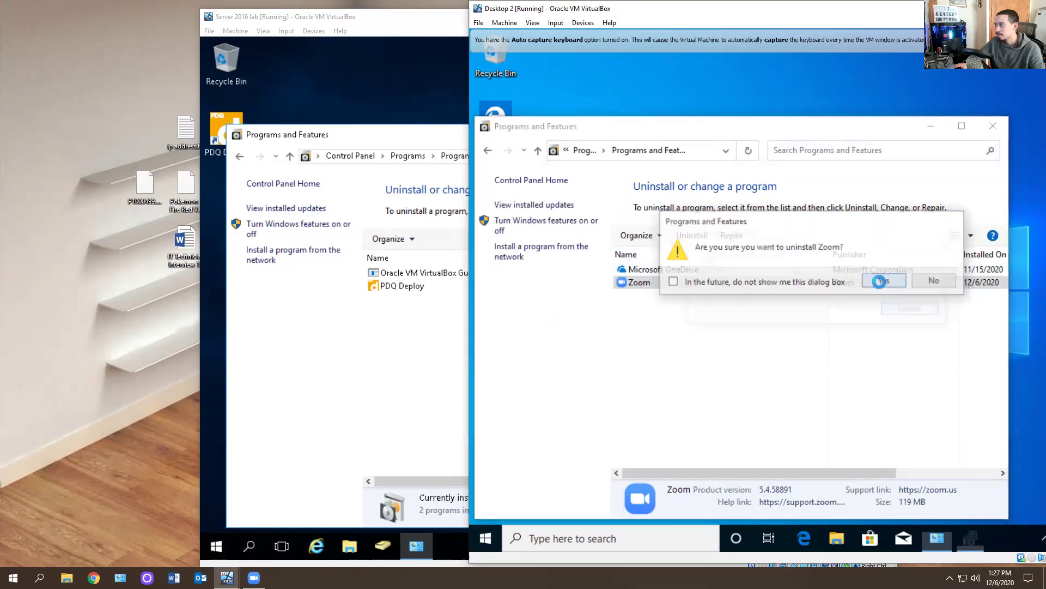
left_click(879, 281)
Approve the removal in the UAC prompt with the administrator user name and password.
type("adminisatro")
key("Tab")
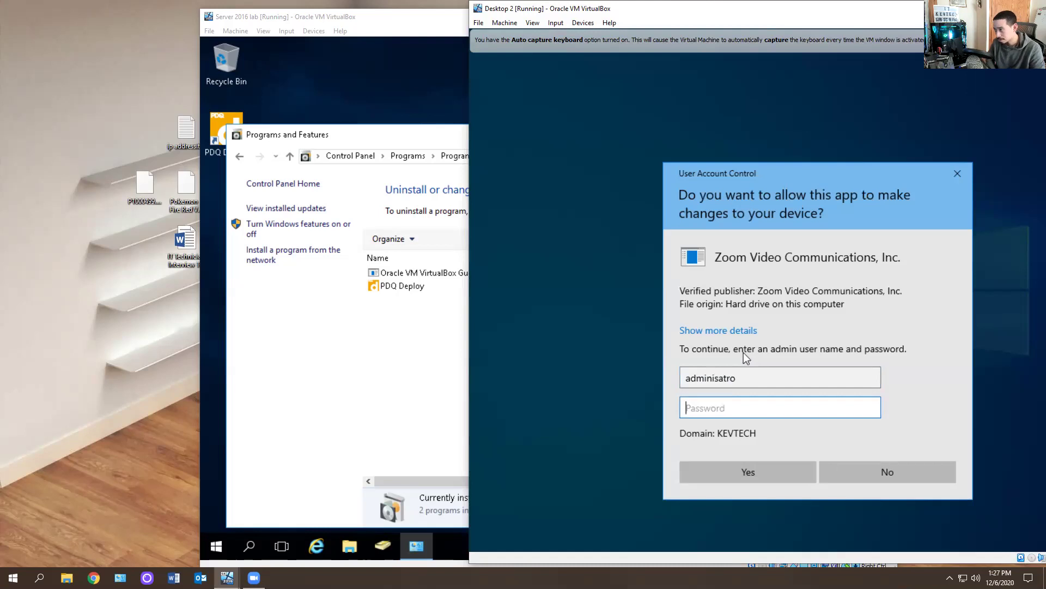
left_click(781, 383)
key("ctrl+a")
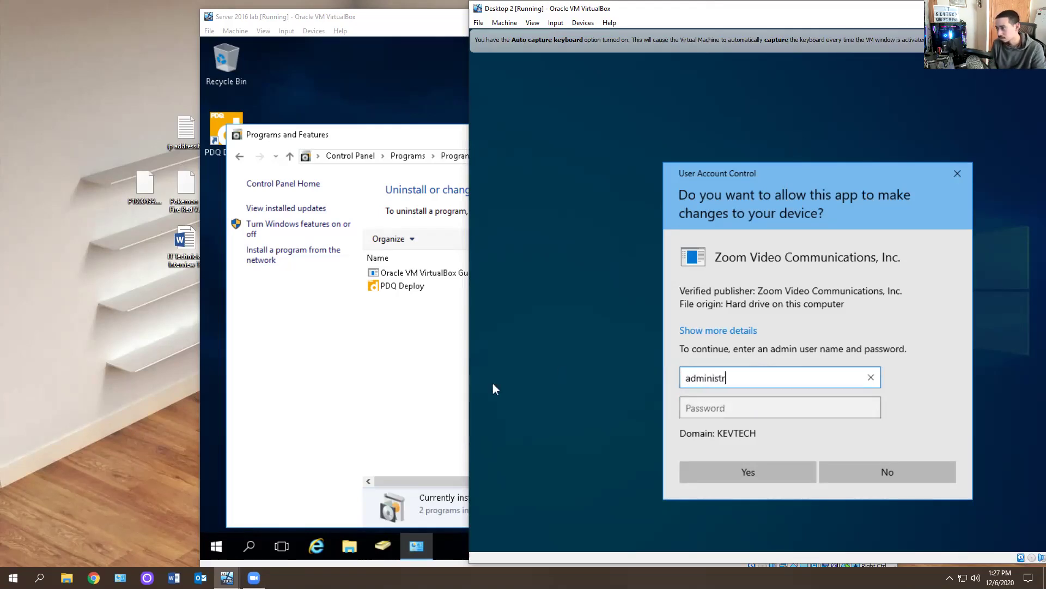
key("Tab")
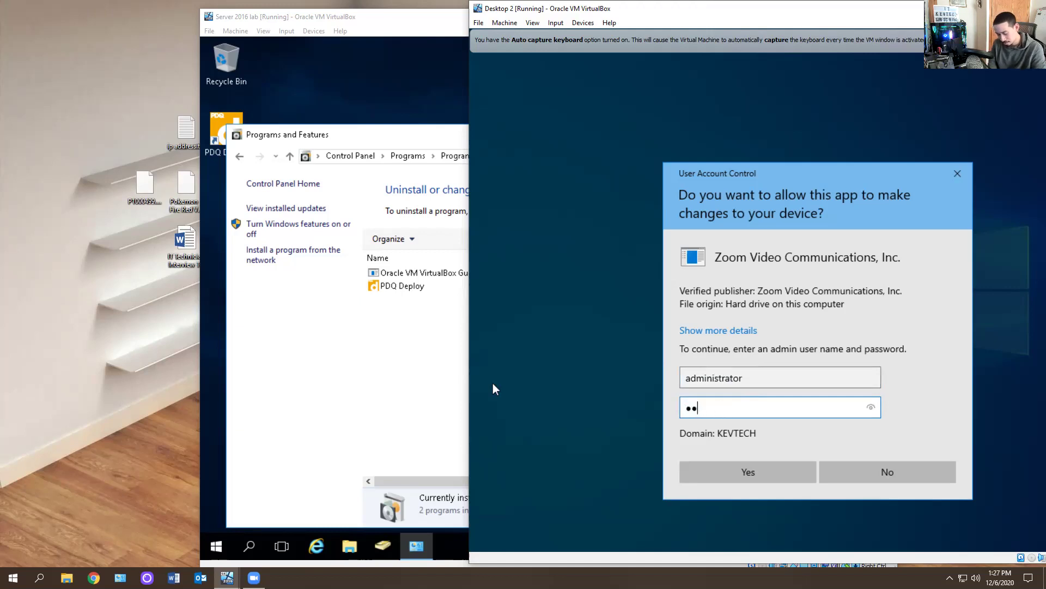
key("Return")
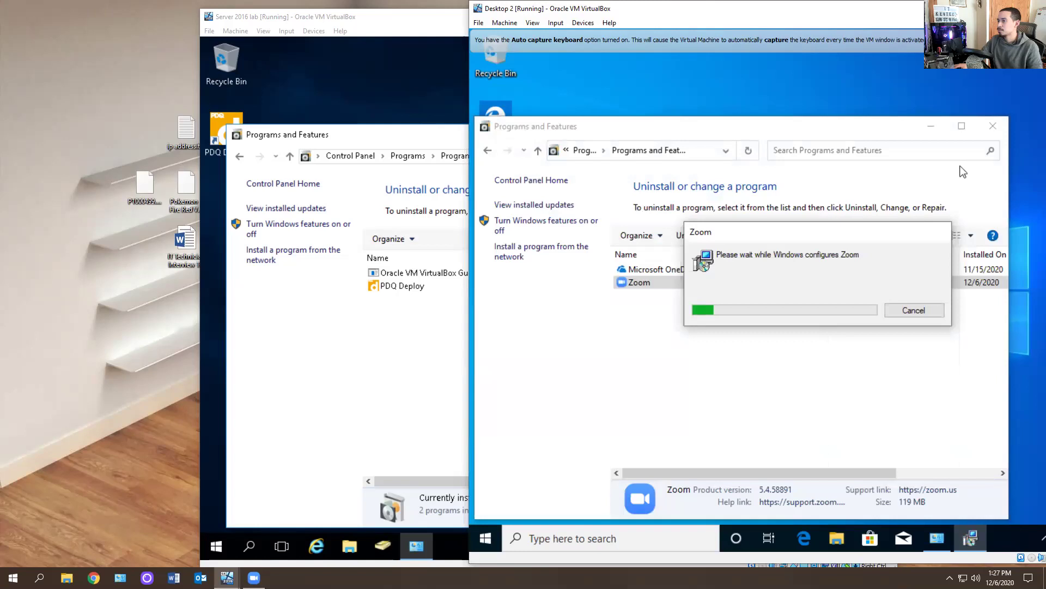
Close the server VM's installed programs list and move the host file browser aside.
left_click(993, 126)
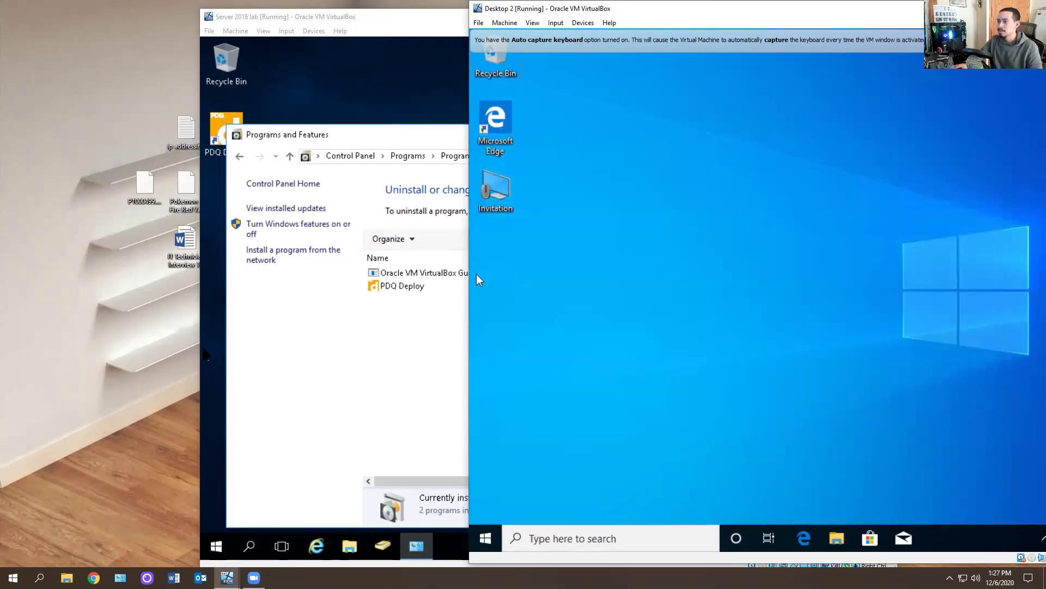
left_click(314, 361)
left_click(745, 134)
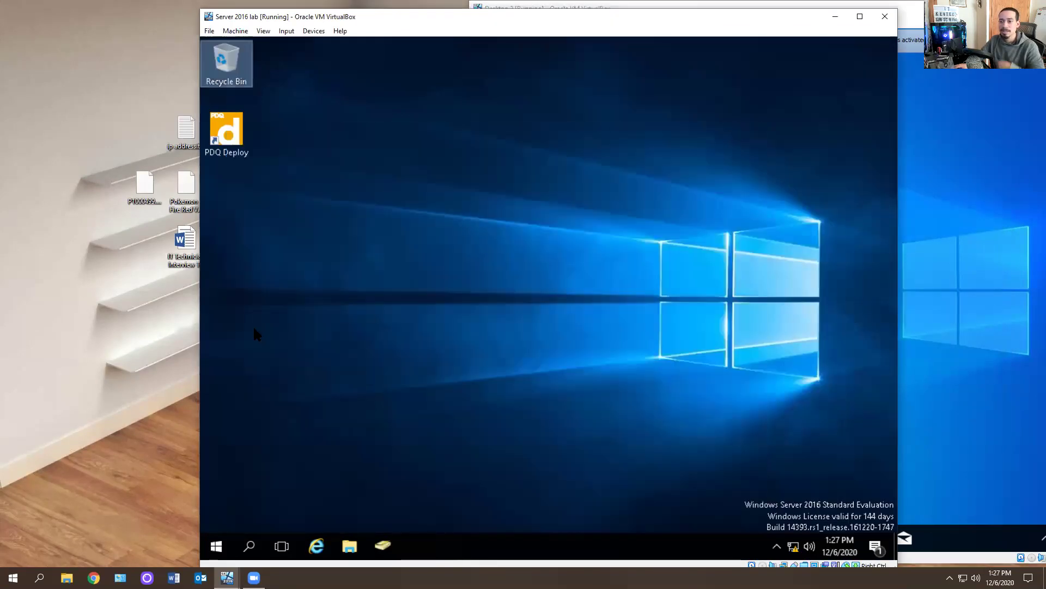
left_click(67, 577)
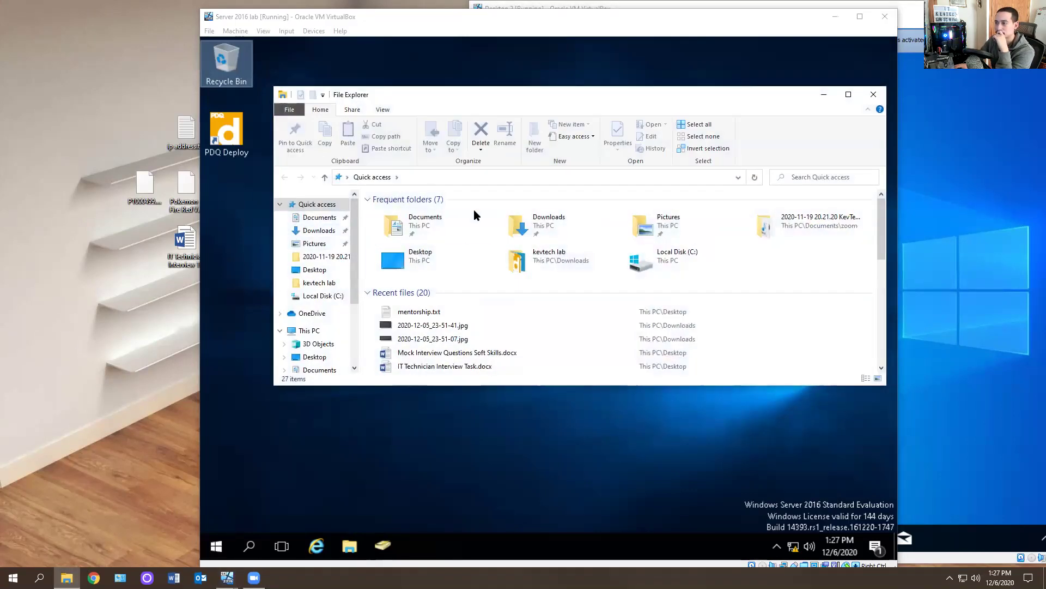
left_click_drag(531, 99, 0, 225)
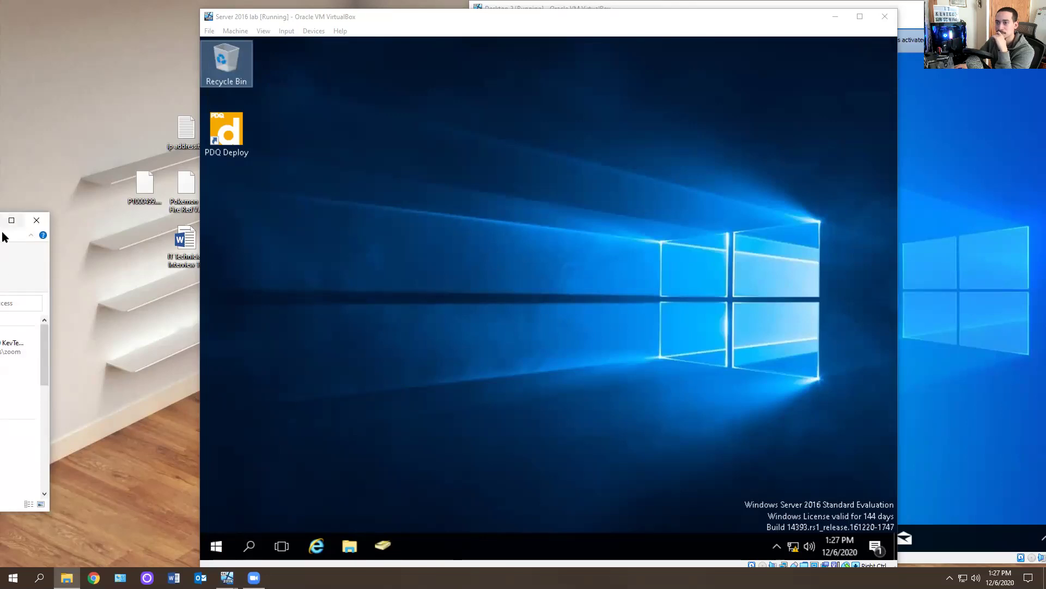
Dismiss the VM's Devices menu and open File Explorer at the Downloads folder.
left_click(314, 31)
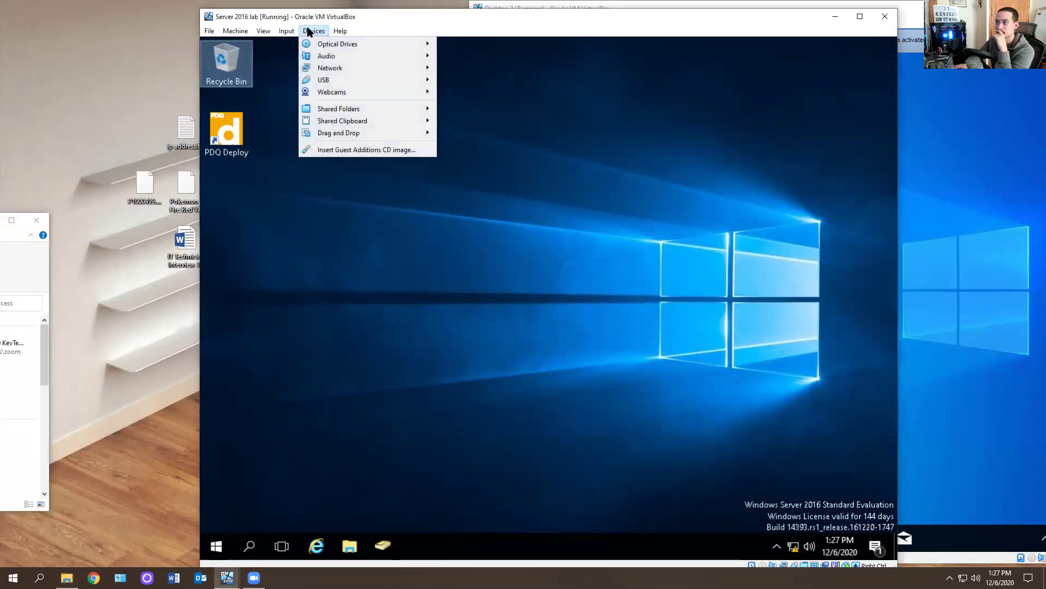
left_click(344, 151)
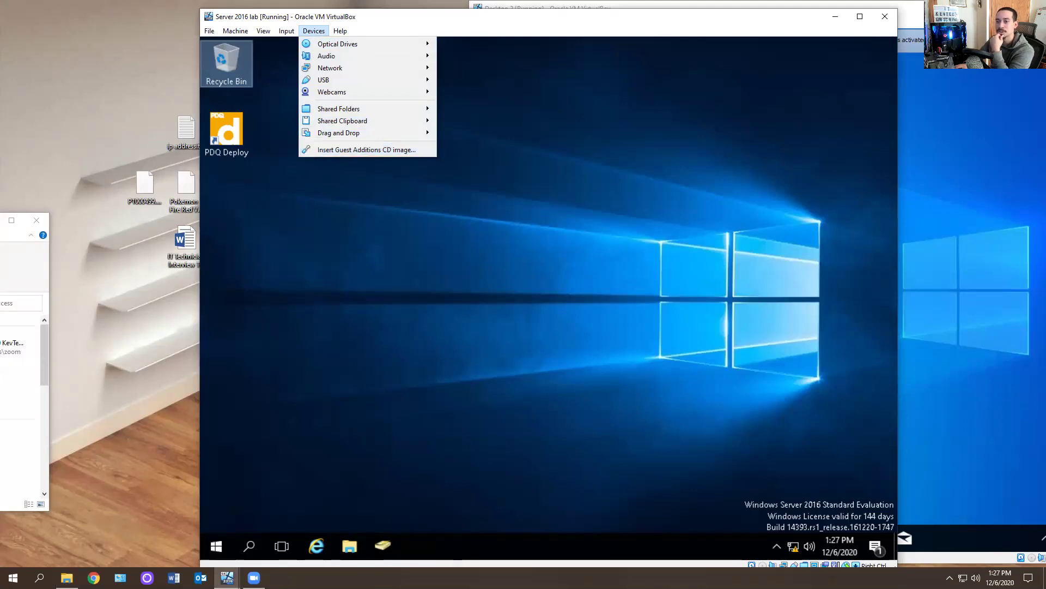
left_click(8, 260)
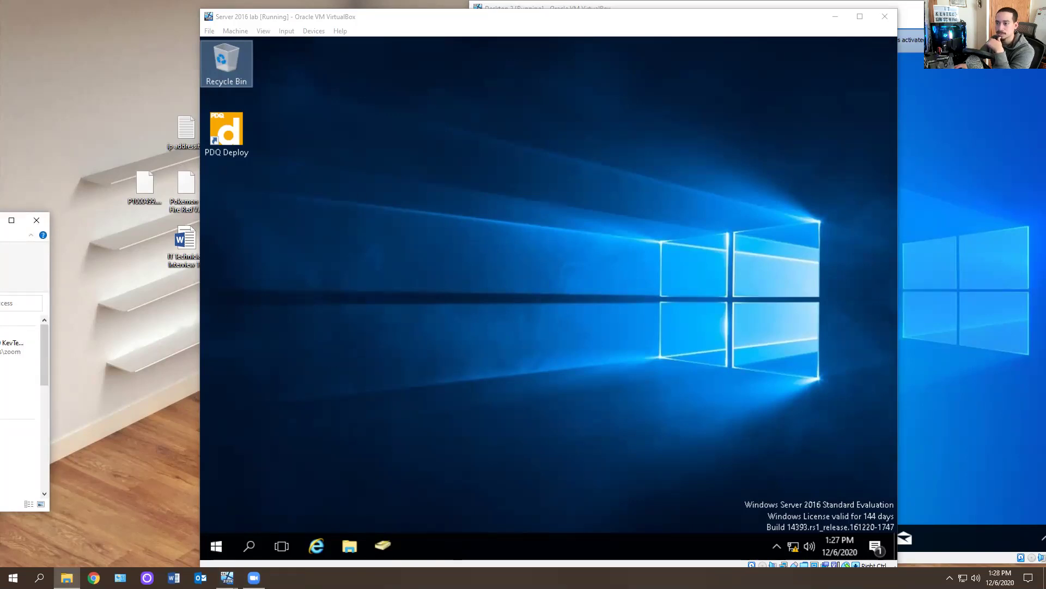
key("super+e")
left_click(381, 267)
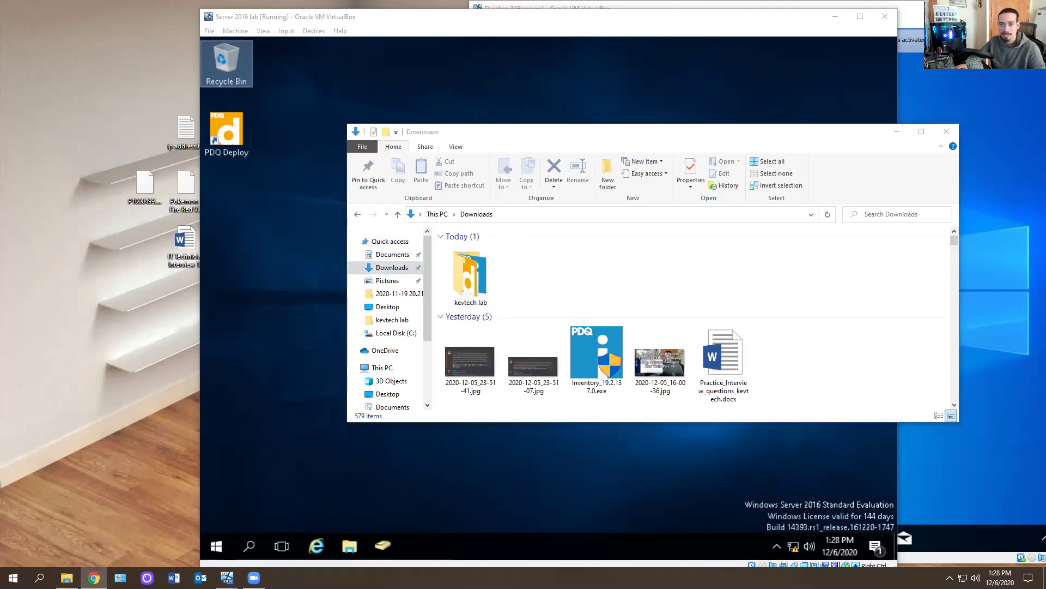
Open Chrome's Downloads page and filter it for pdq.
left_click(93, 578)
left_click(1037, 28)
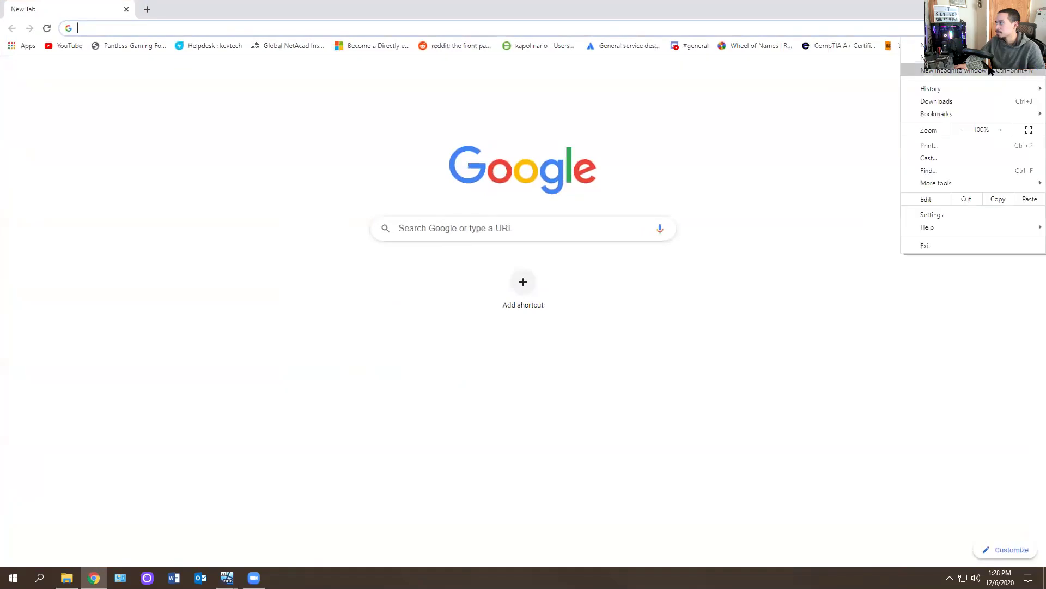
left_click(957, 104)
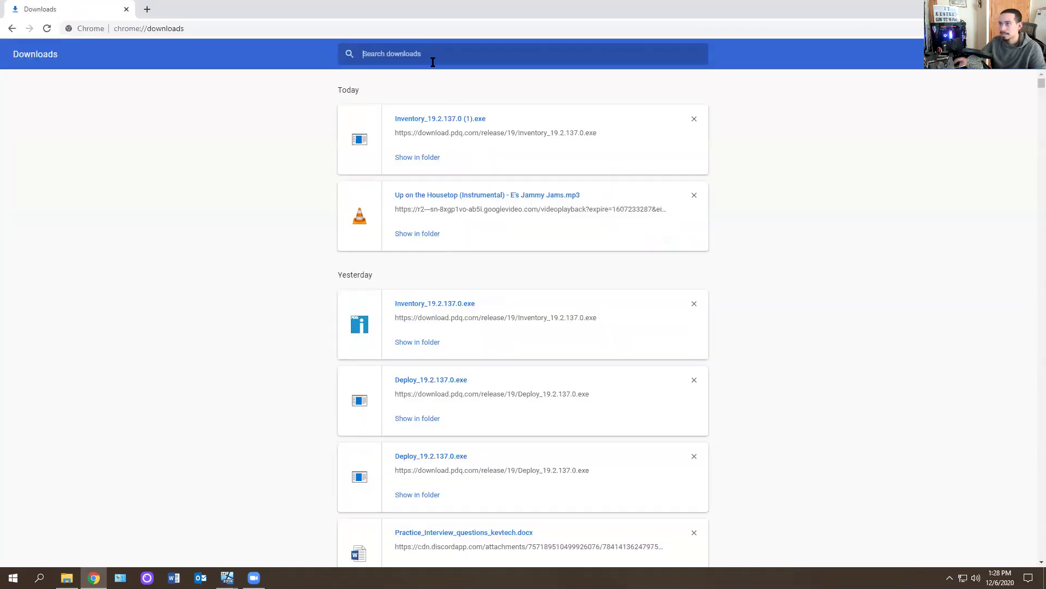
type("pdq")
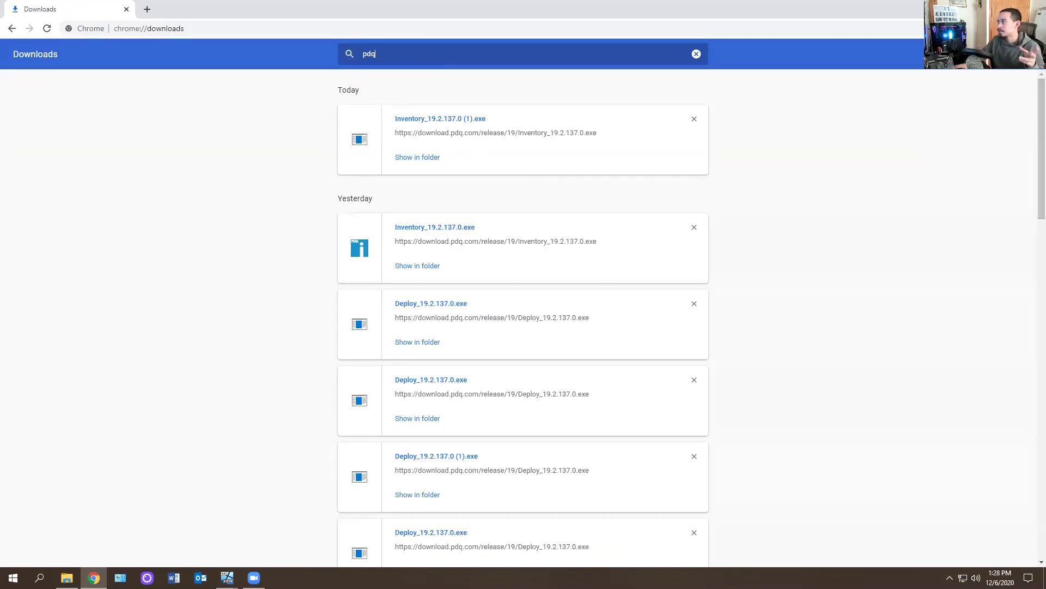
Bring up the History choices in Chrome's options menu.
left_click(1034, 28)
left_click(744, 99)
left_click(1034, 28)
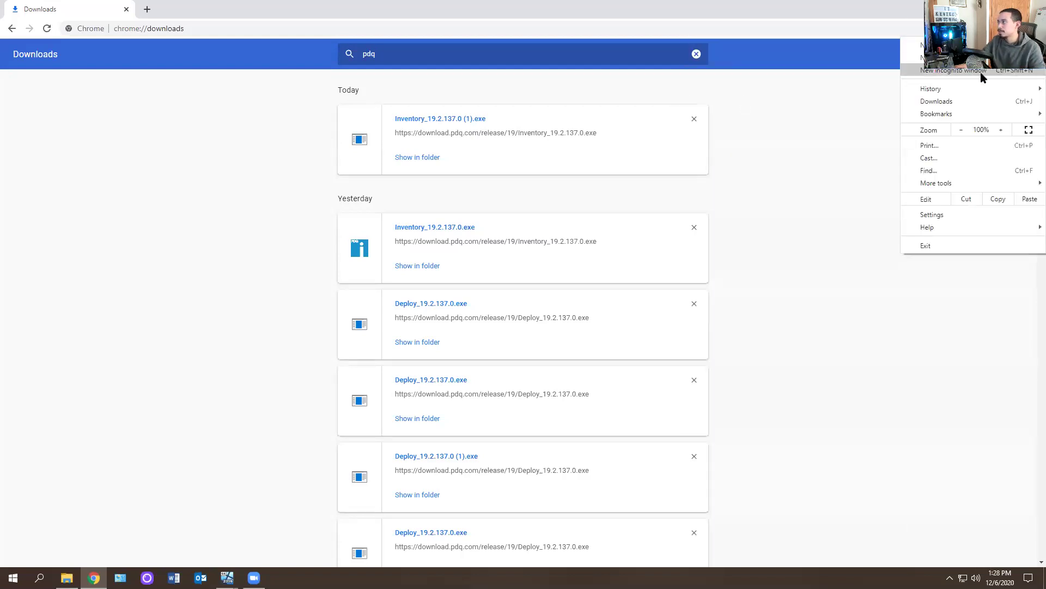
left_click(835, 91)
Search Chrome's full history for pdq and open the PDQ Inventory Tools page.
left_click(1033, 29)
mouse_move(927, 88)
left_click(794, 92)
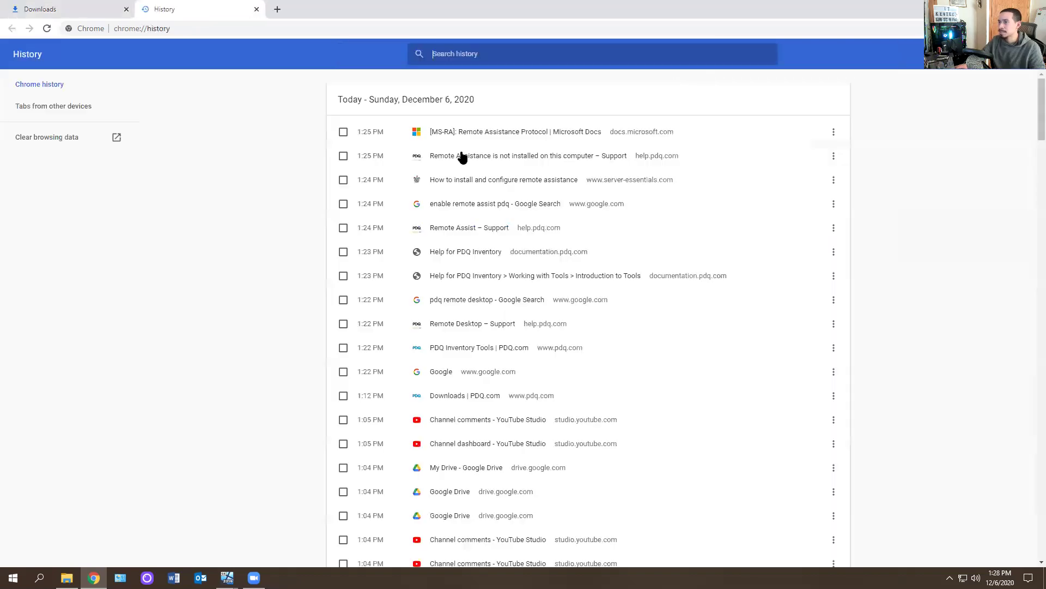
type("pdq")
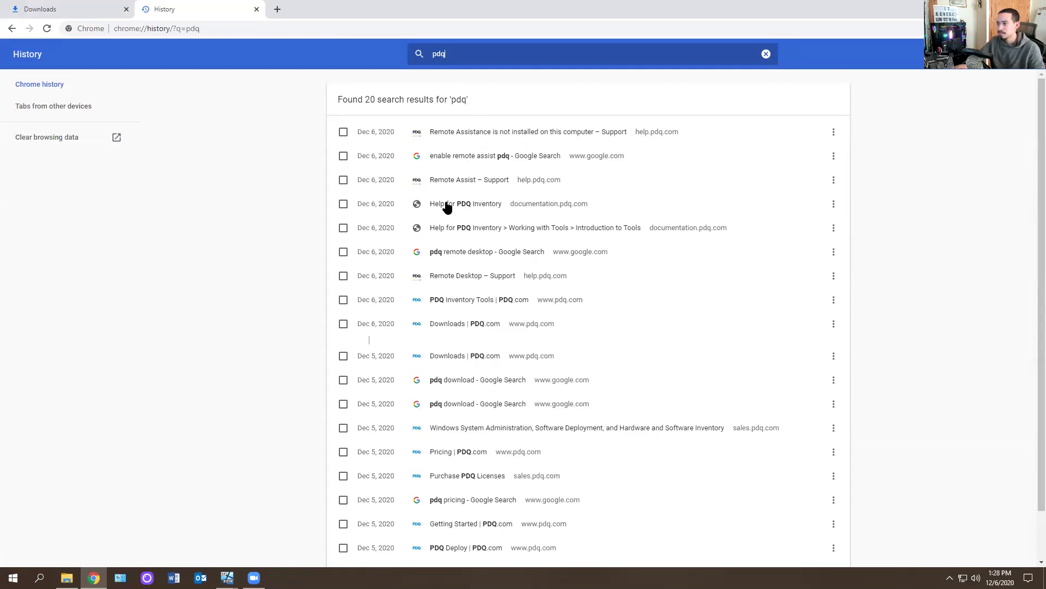
left_click(460, 301)
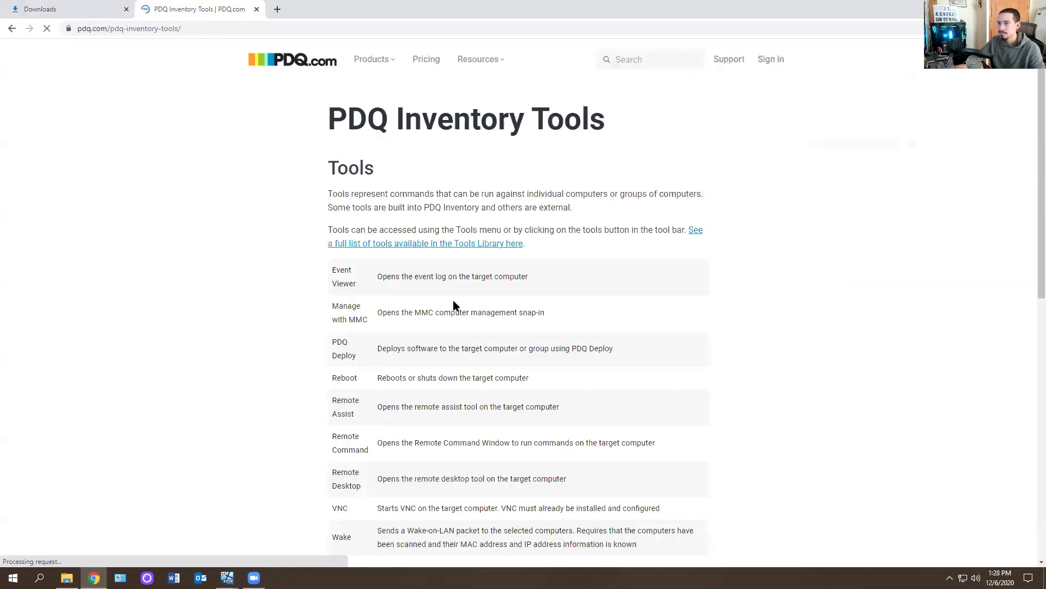
Go to pdq.com's Downloads page and download the PDQ Inventory installer.
left_click(294, 61)
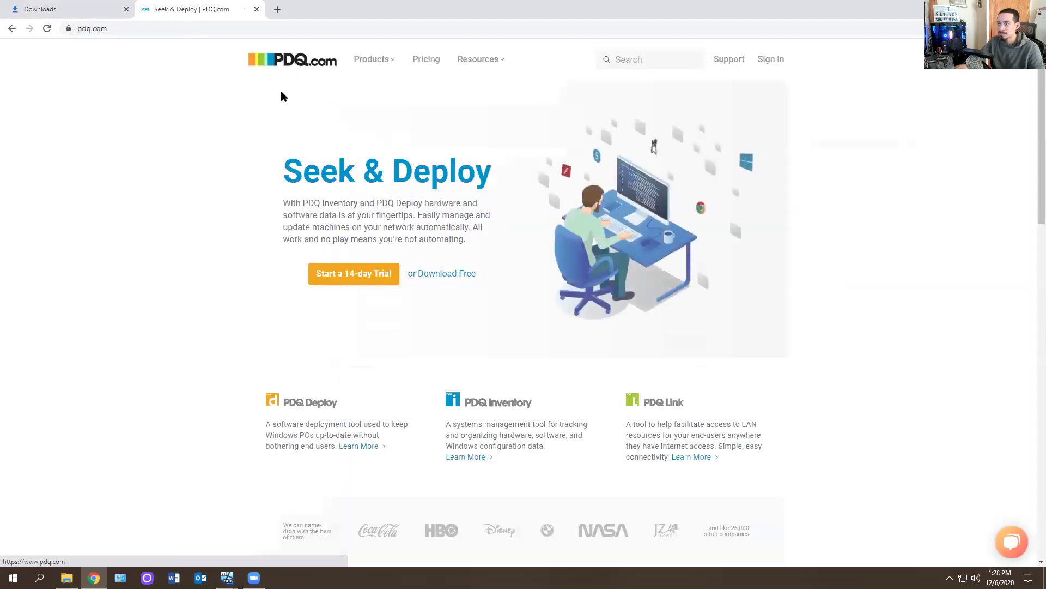
mouse_move(371, 65)
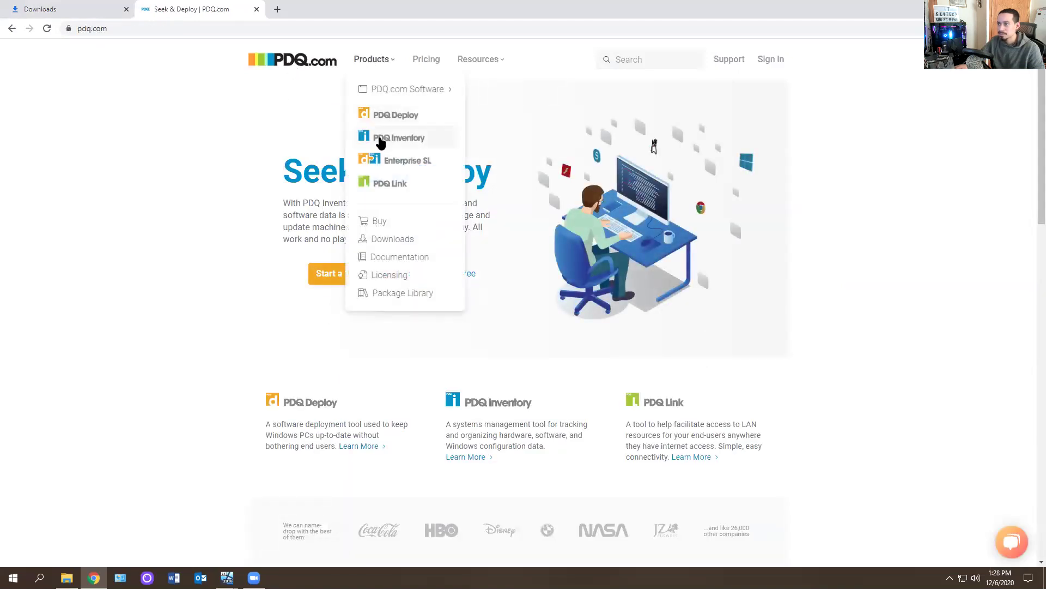
left_click(378, 139)
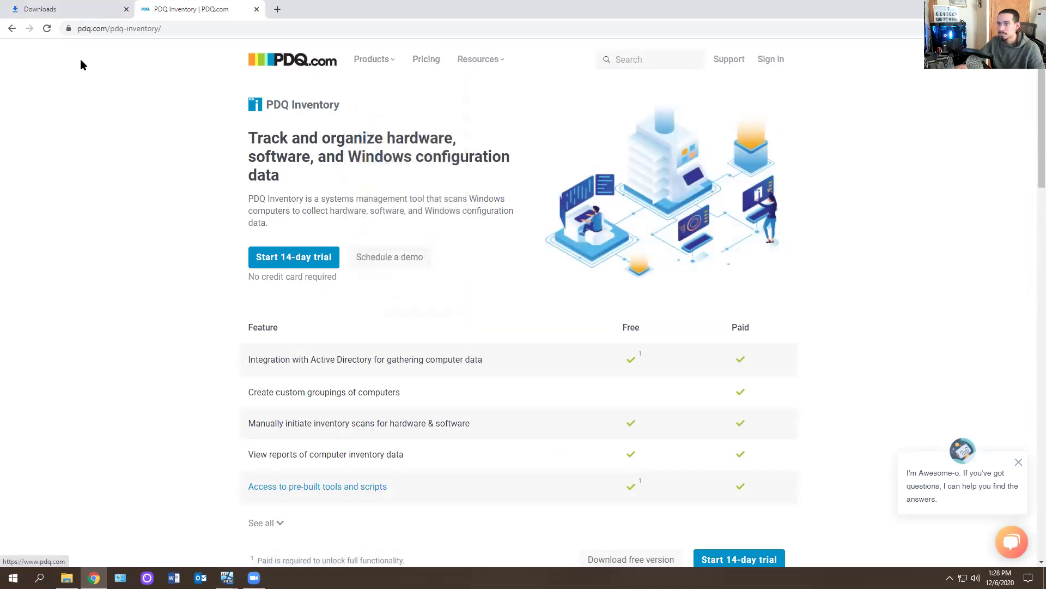
left_click(12, 28)
left_click(12, 29)
mouse_move(369, 57)
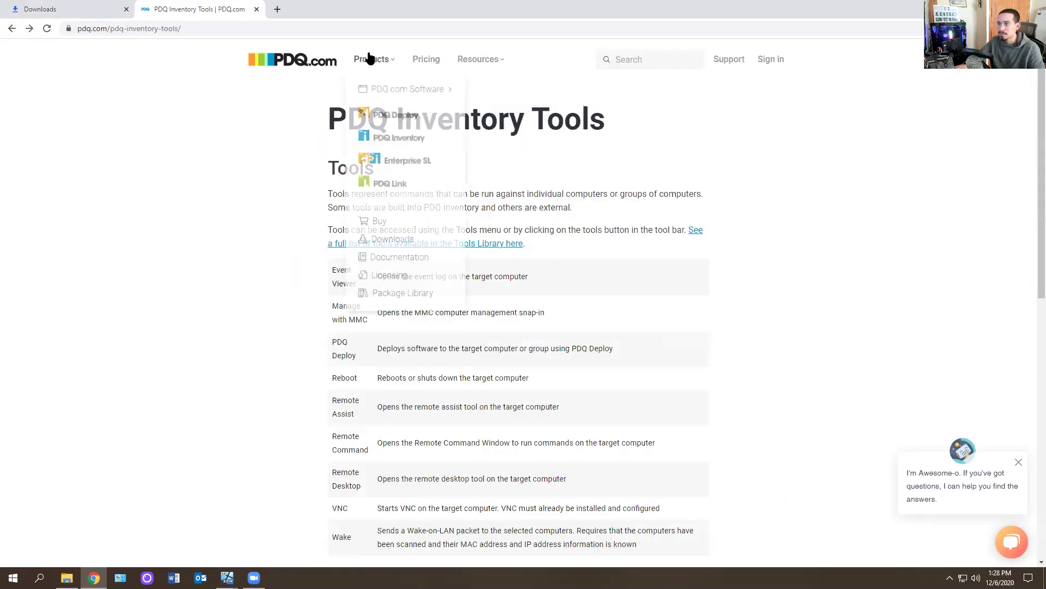
left_click(381, 238)
left_click(276, 205)
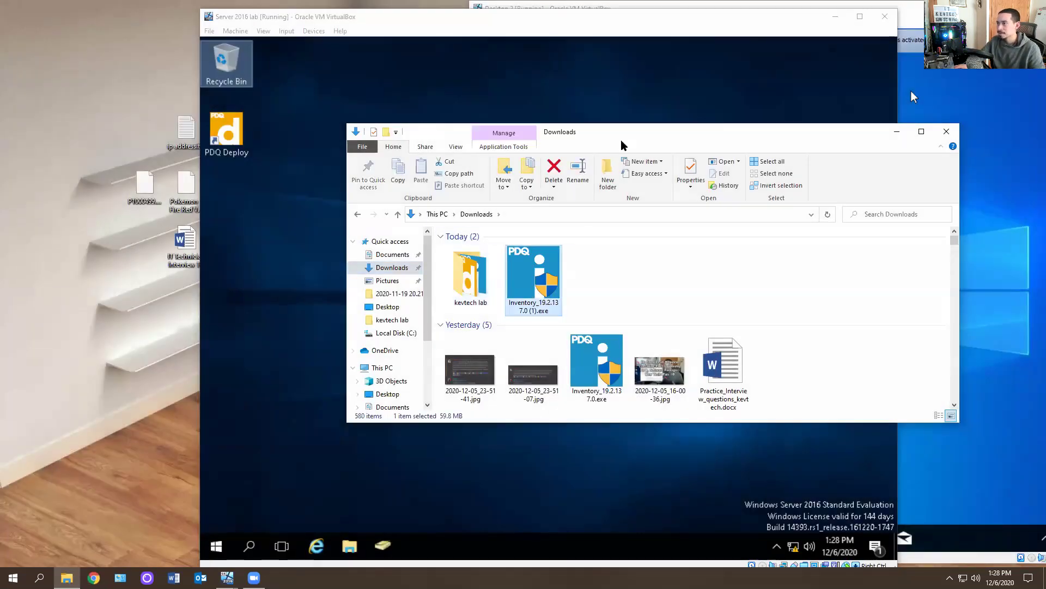
Show the desktop and open This PC in the server VM, selecting the kevtech_lab drive.
key("super+d")
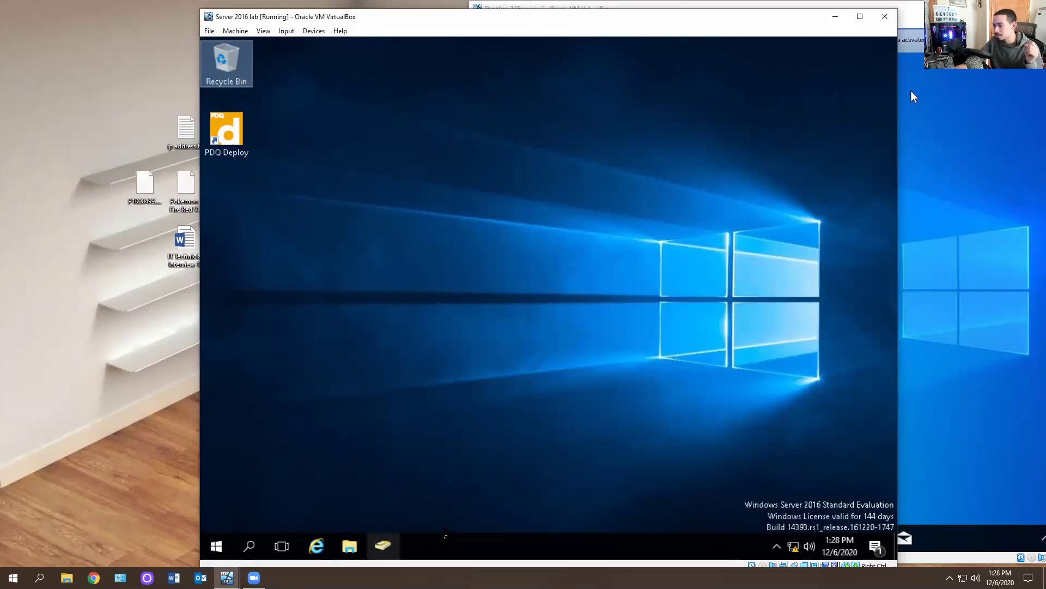
left_click(348, 544)
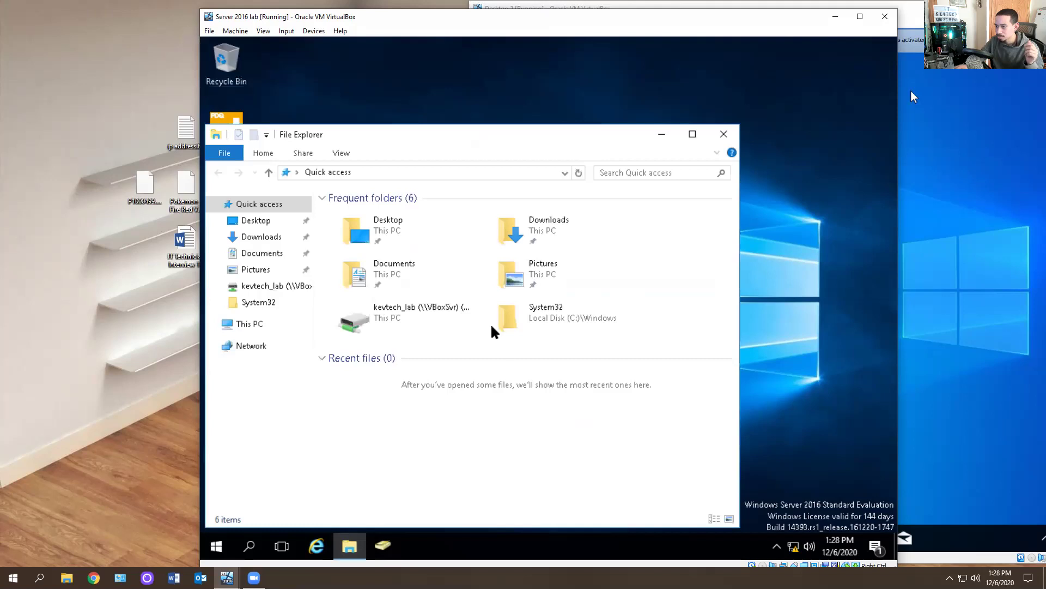
left_click(256, 323)
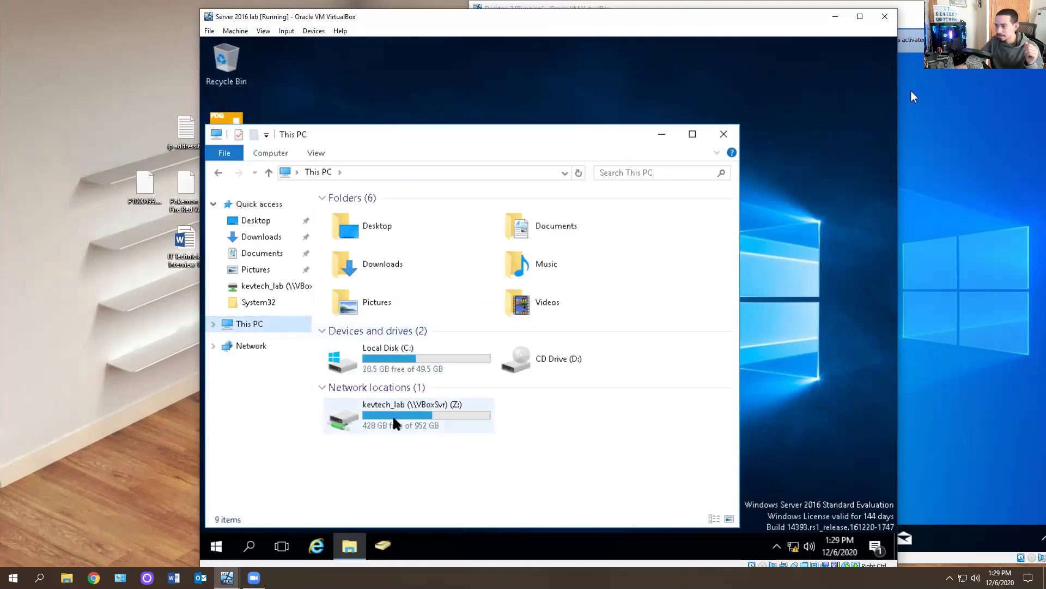
left_click(353, 415)
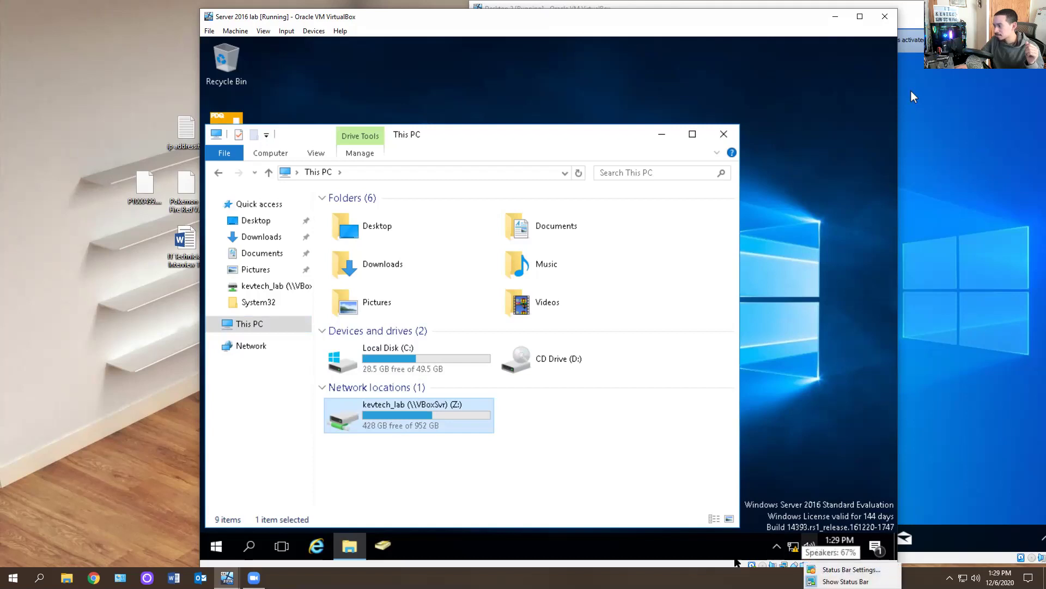
Check in Shared Folders Settings that kevtech_lab maps to the host's kevtech lab folder.
right_click(805, 566)
left_click(833, 570)
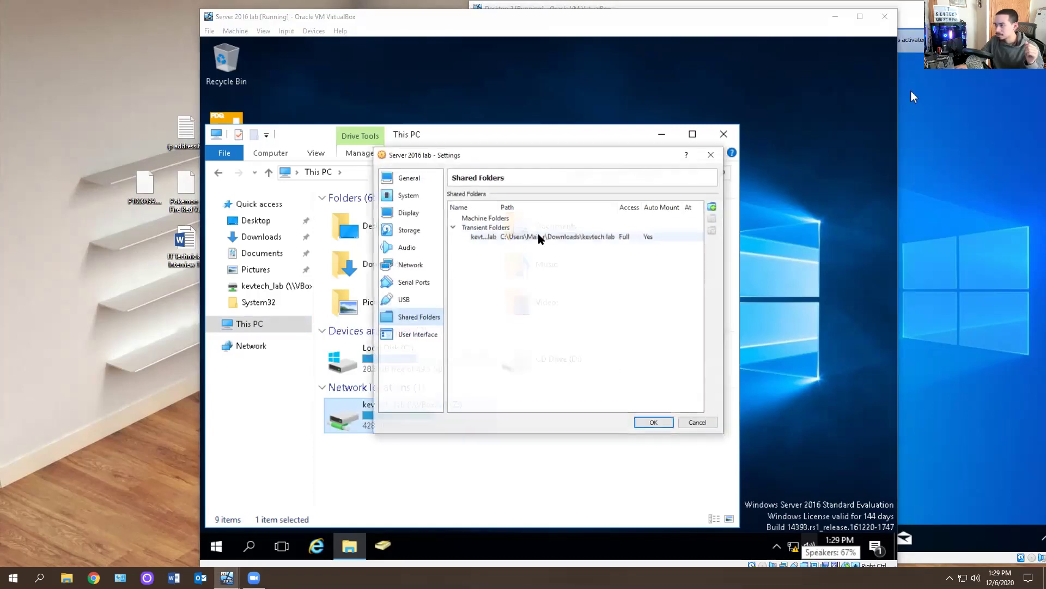
left_click(585, 238)
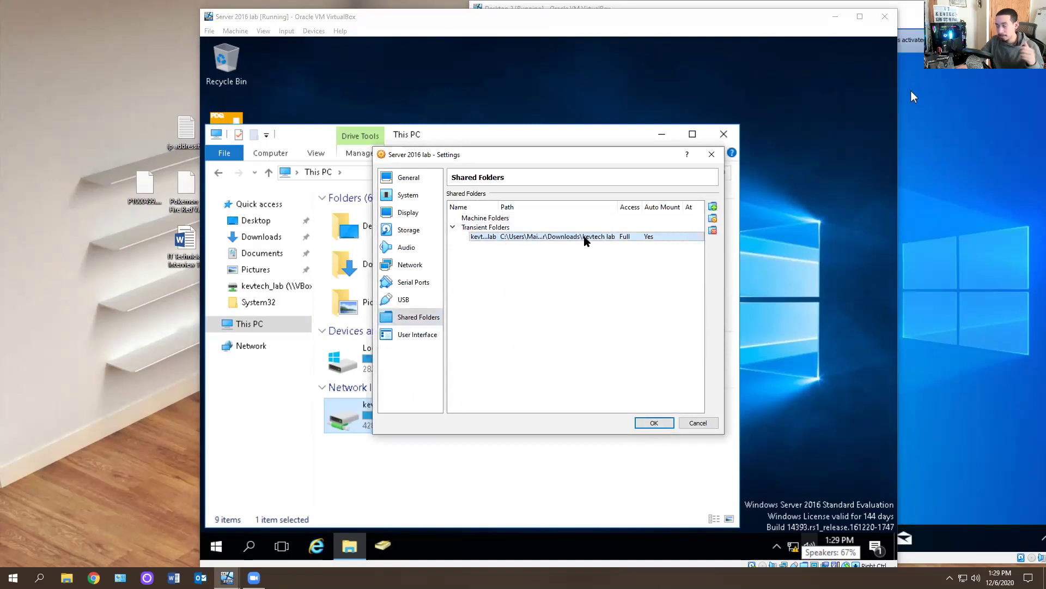
left_click(711, 154)
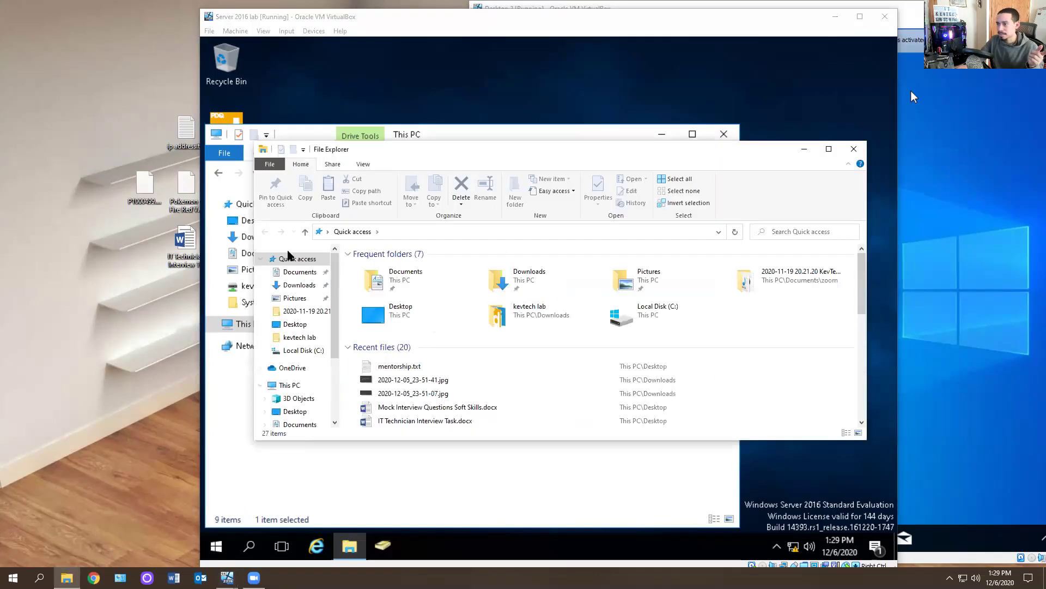
Open the host's kevtech lab folder from Downloads, then close it.
left_click(299, 285)
double_click(440, 293)
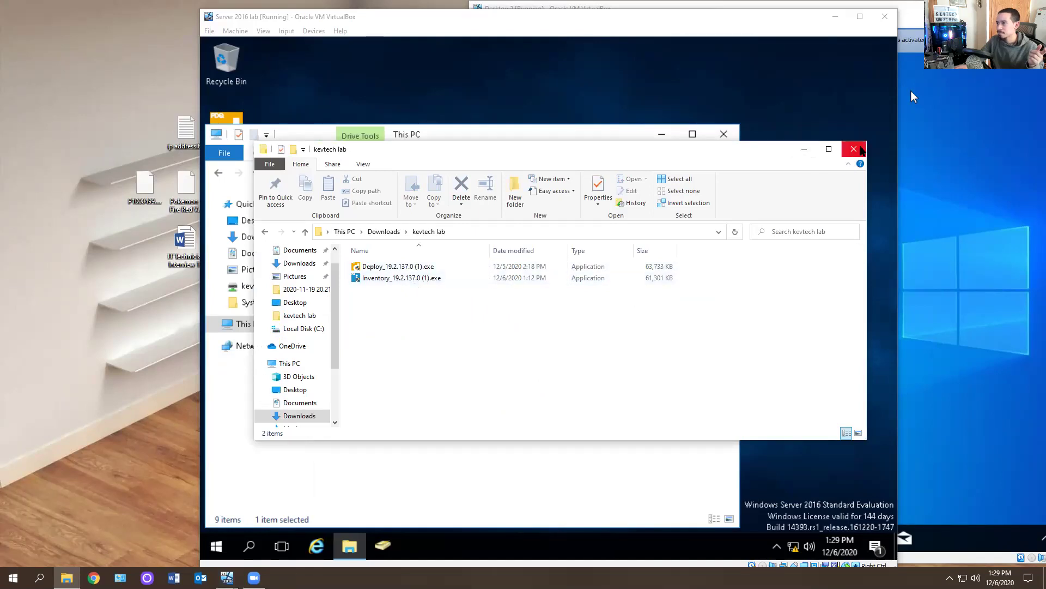
left_click(859, 151)
Copy Inventory_19.2.137.0 (1).exe from the Z: drive to the VM desktop and close the window.
double_click(375, 416)
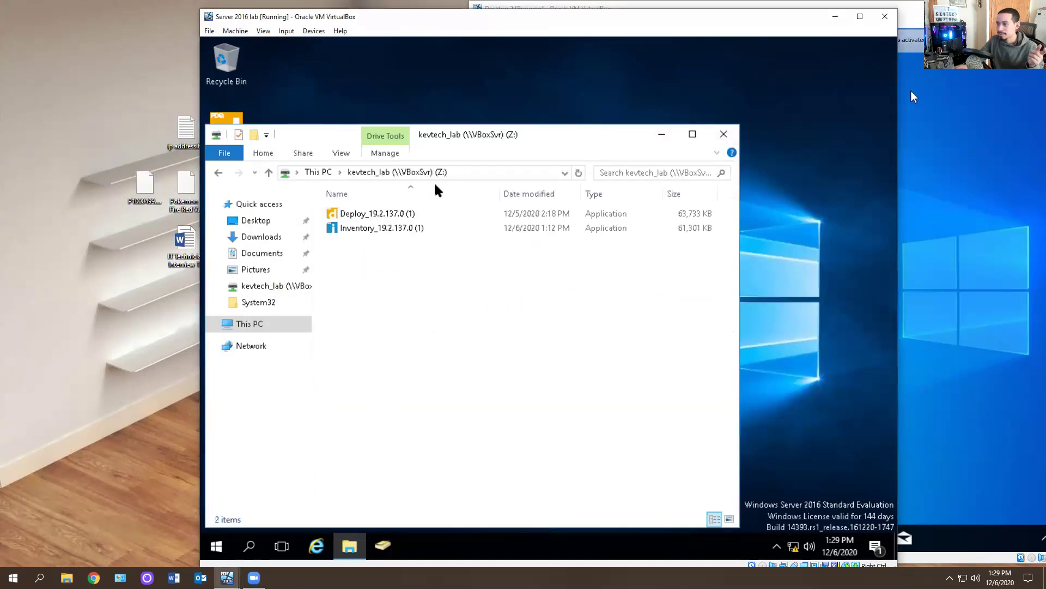
left_click_drag(451, 140, 615, 149)
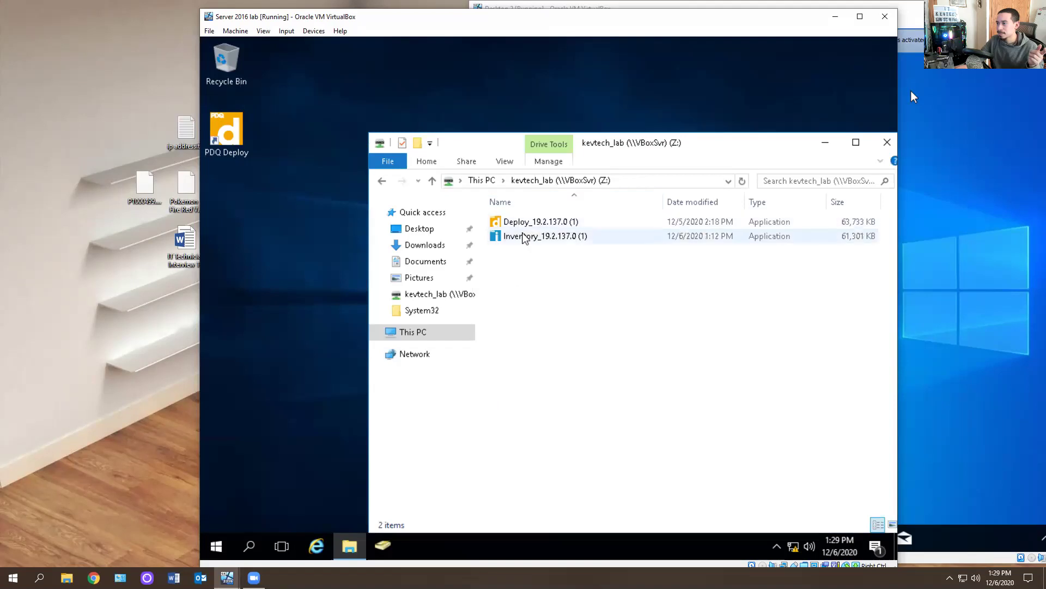
left_click_drag(523, 239, 314, 218)
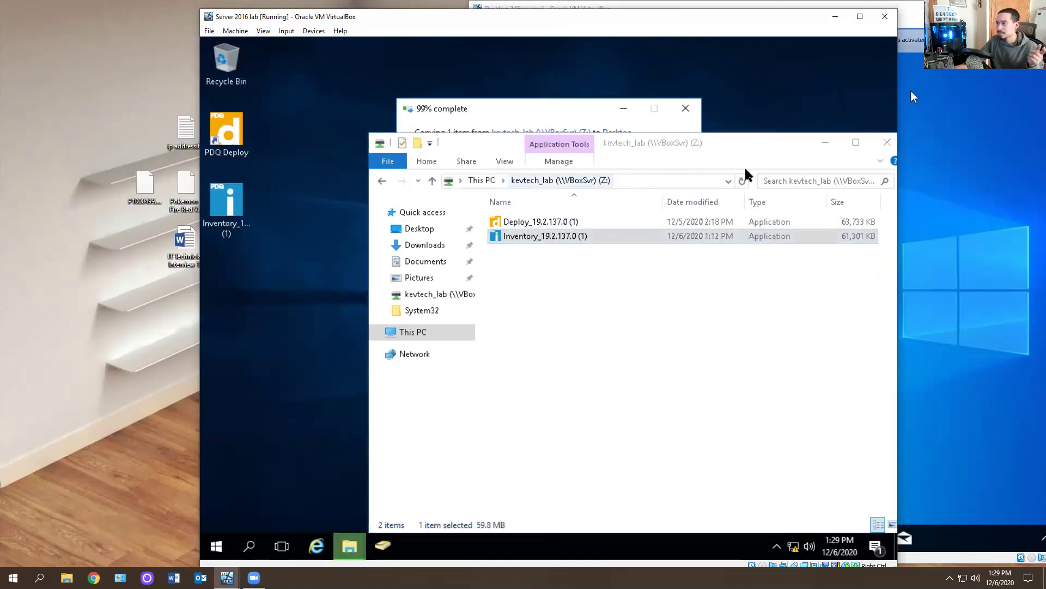
left_click_drag(874, 140, 511, 206)
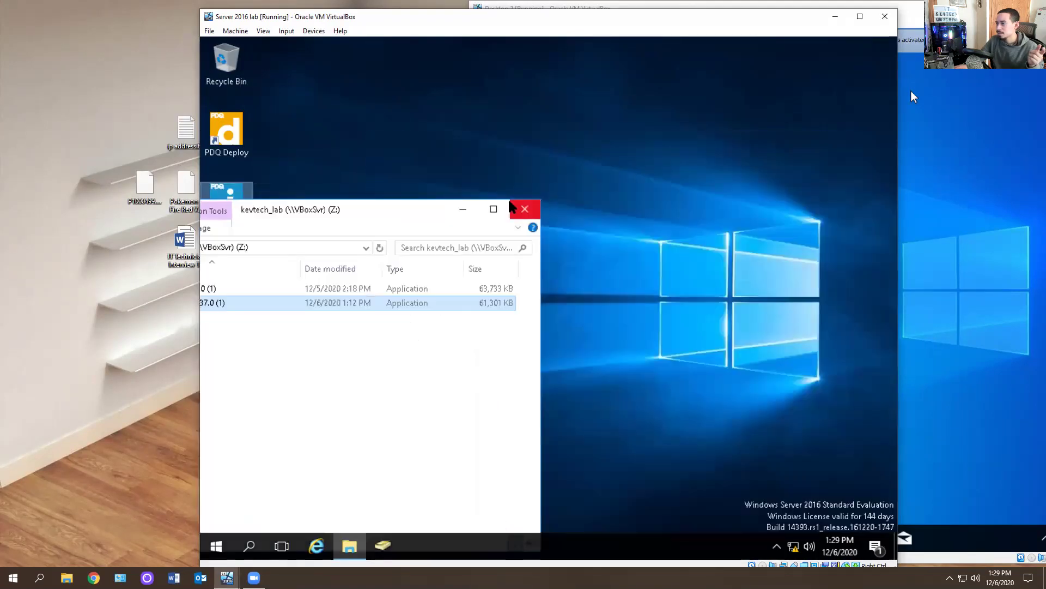
left_click(512, 207)
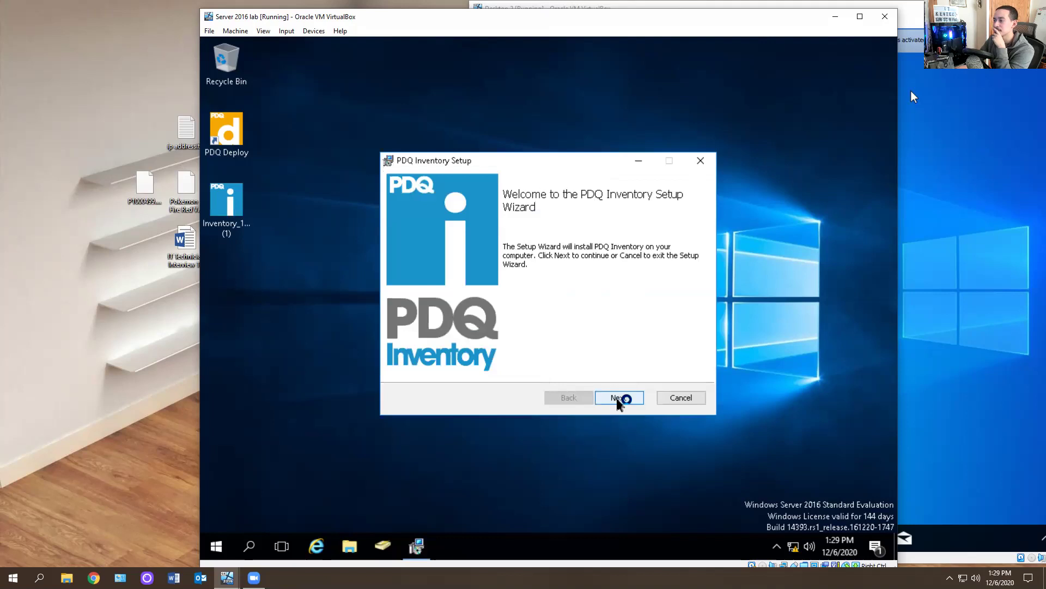
Install PDQ Inventory, accepting the license and the default destination folder.
left_click(618, 399)
left_click(529, 365)
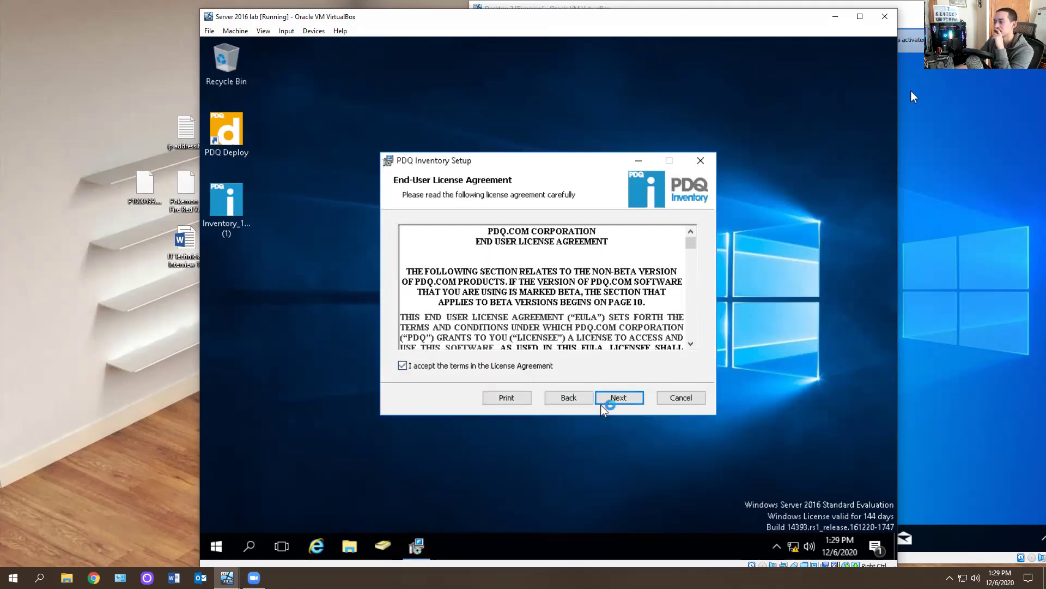
left_click(611, 398)
left_click(610, 398)
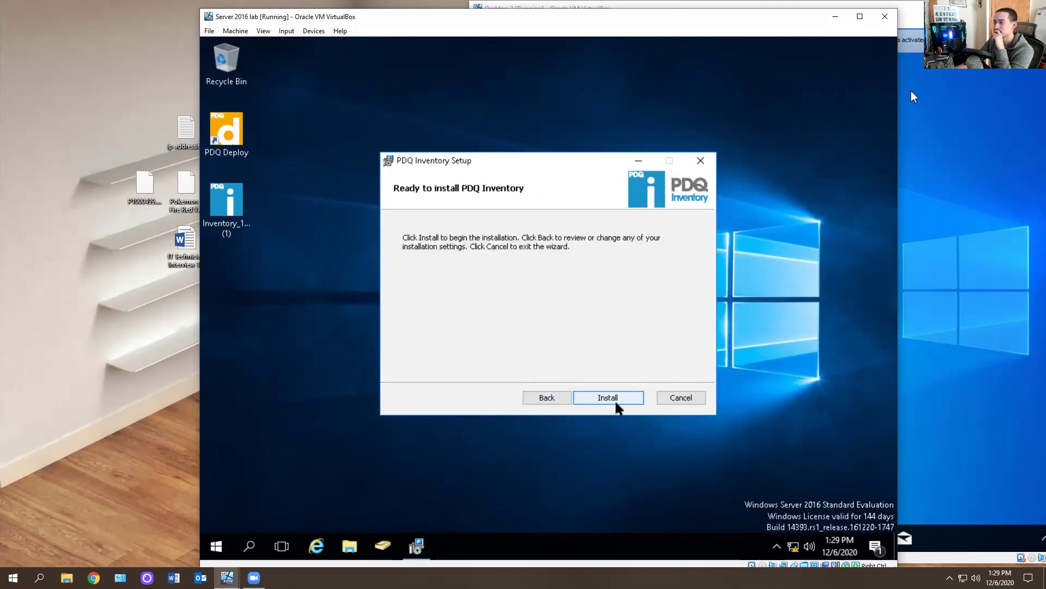
left_click(617, 401)
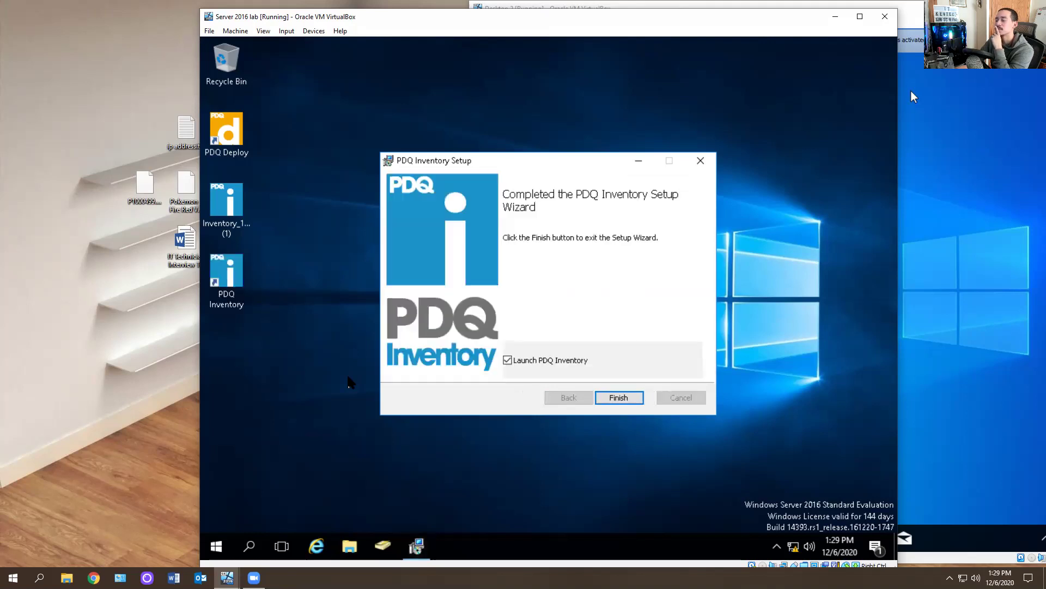
Finish setup, move the installer to the Recycle Bin, launch PDQ Inventory, and empty the bin.
left_click_drag(226, 205, 226, 62)
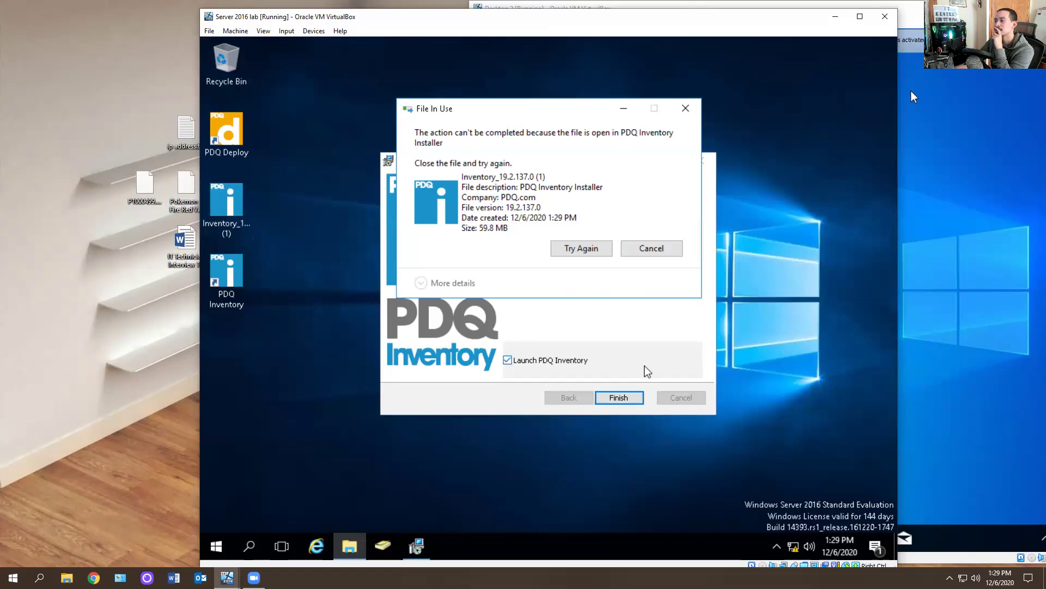
left_click(619, 398)
left_click_drag(228, 207, 246, 63)
double_click(228, 275)
left_click_drag(228, 275, 239, 215)
right_click(226, 71)
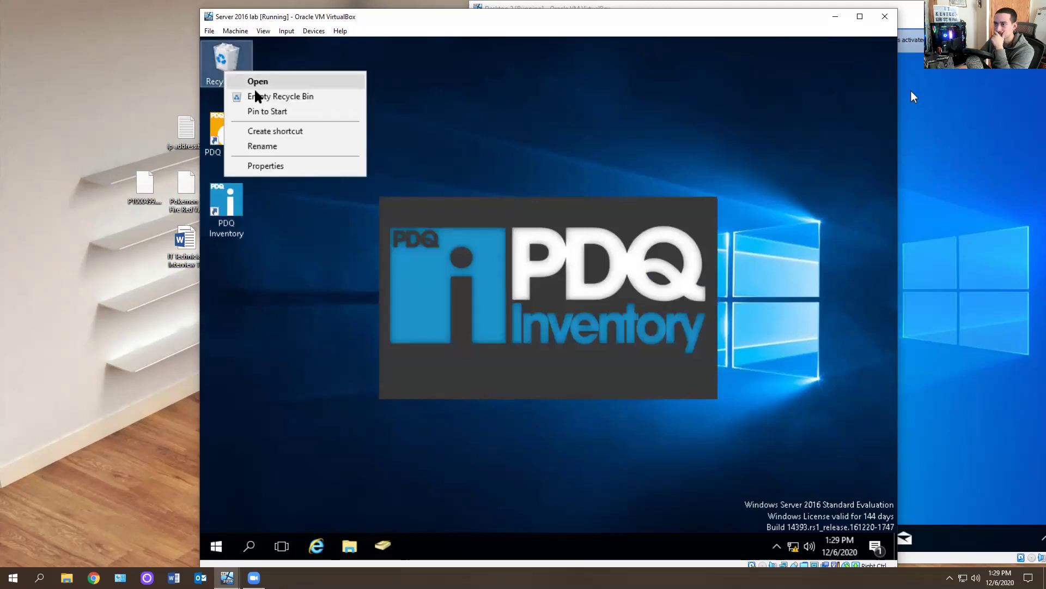
left_click(267, 97)
Confirm permanently deleting the installer, leaving PDQ Inventory open with Desktop2 and SERVER2016 online.
left_click(592, 340)
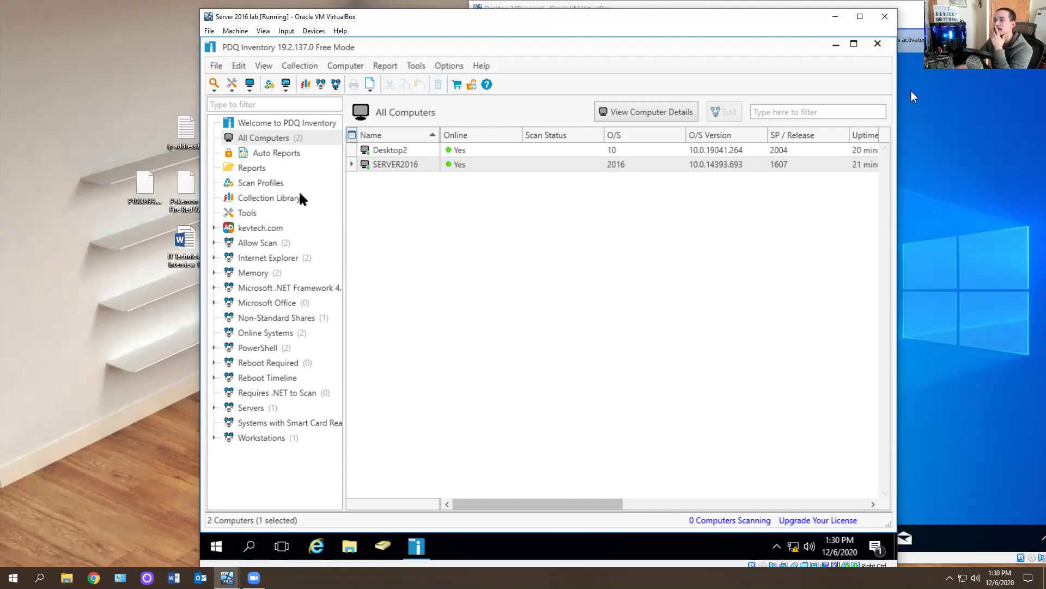
left_click(245, 213)
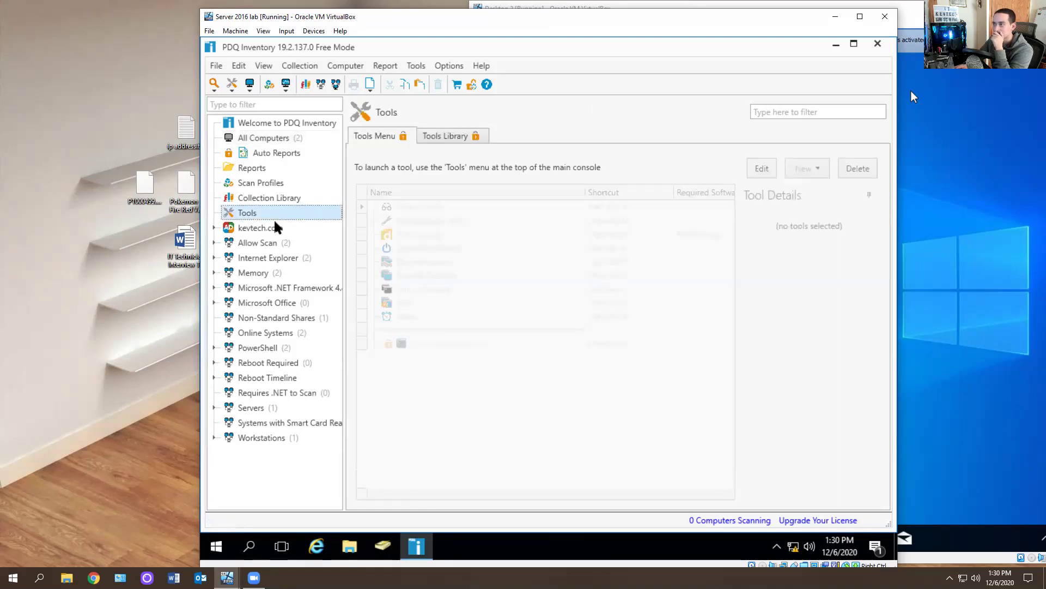
left_click(264, 140)
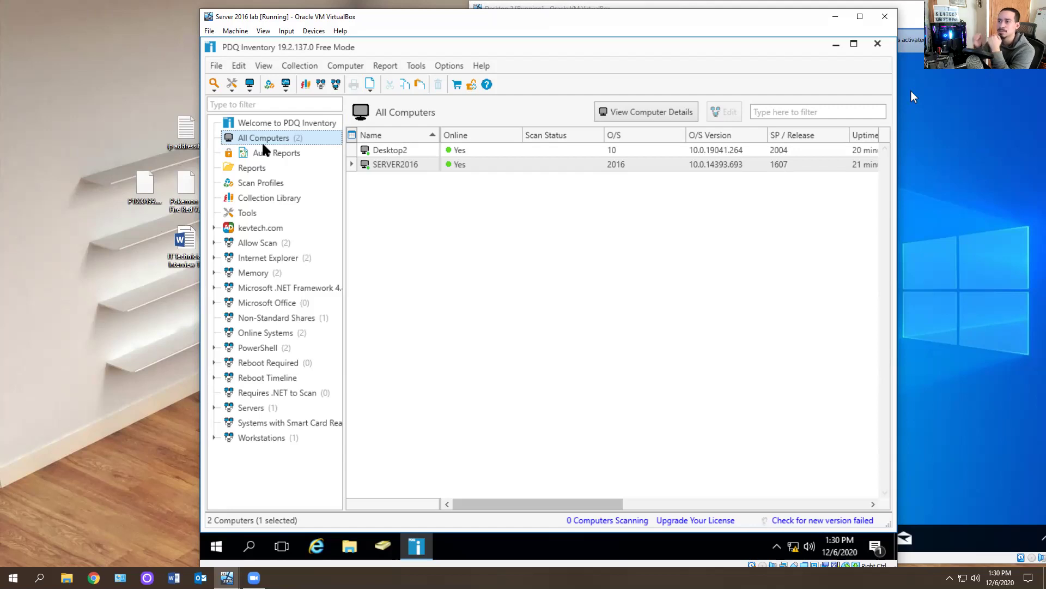
left_click(406, 151)
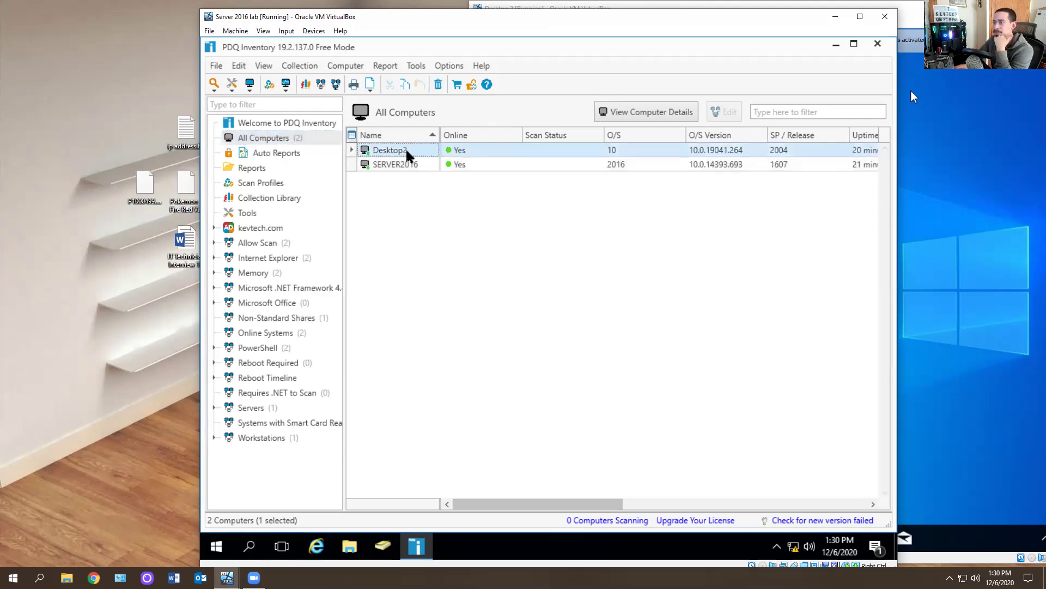
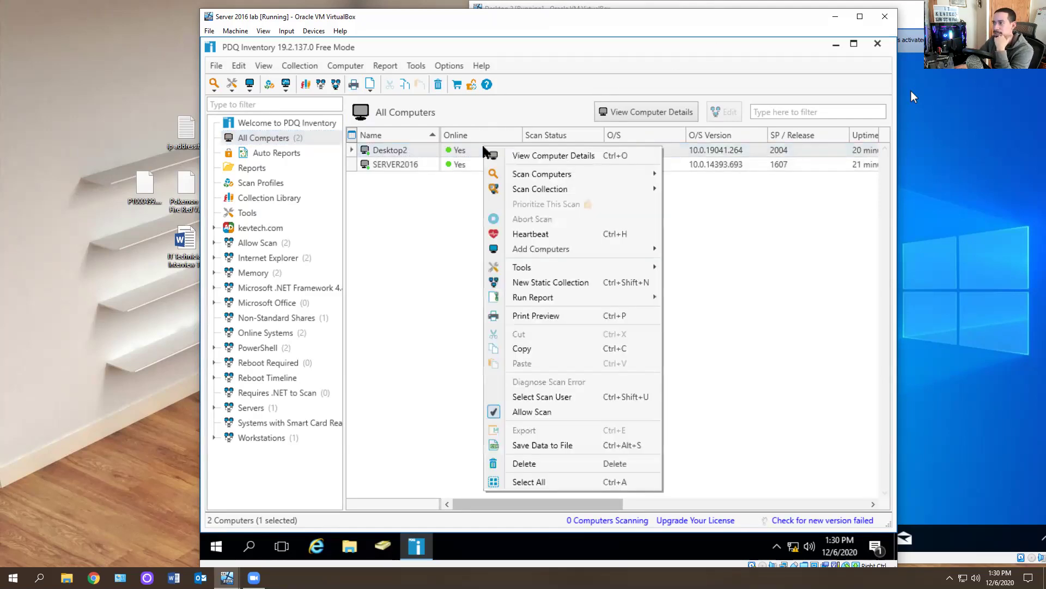
Run Desktop2's Shared Folders report, select the C$ and IPC$ shares, and open Desktop2's details.
mouse_move(532, 180)
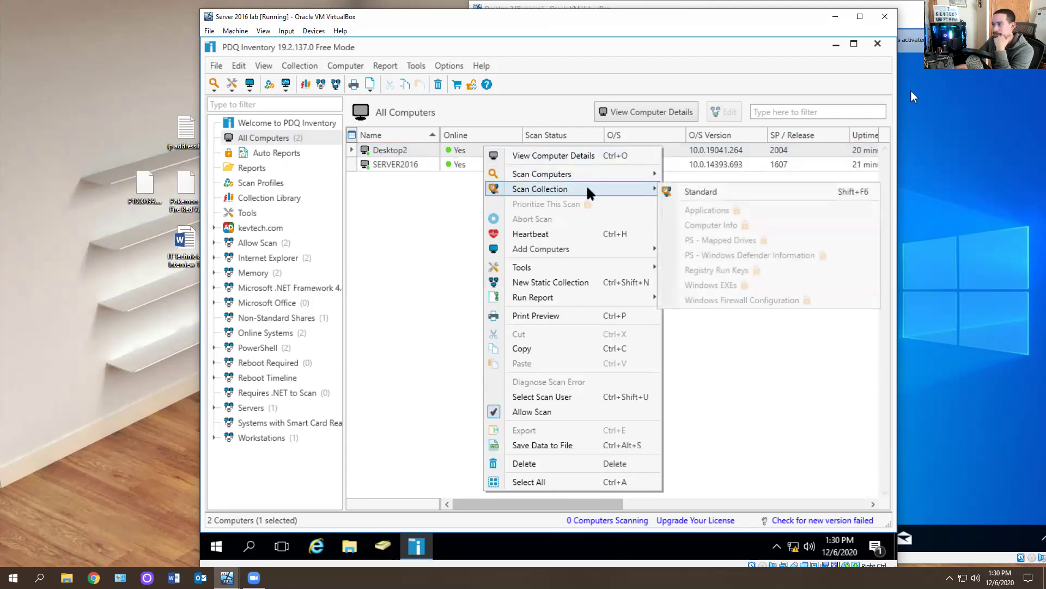
mouse_move(537, 297)
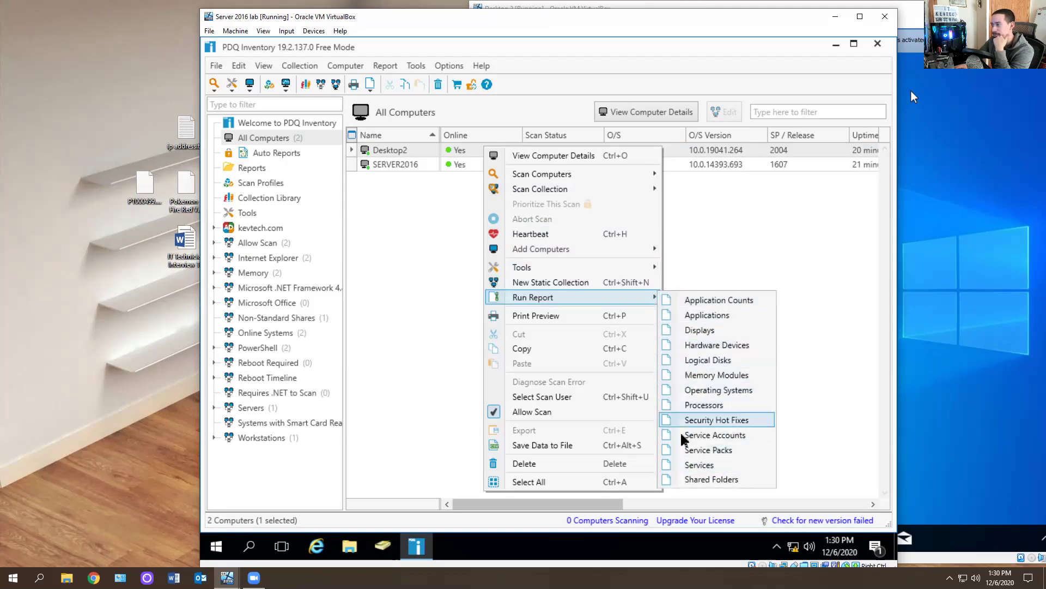
left_click(707, 480)
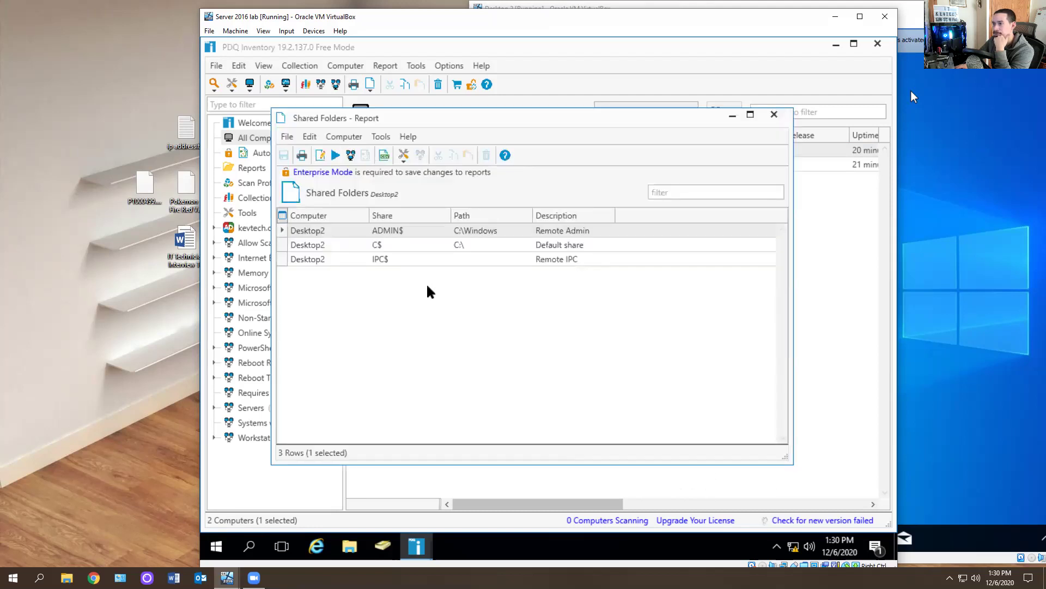
left_click(405, 246)
left_click(383, 260)
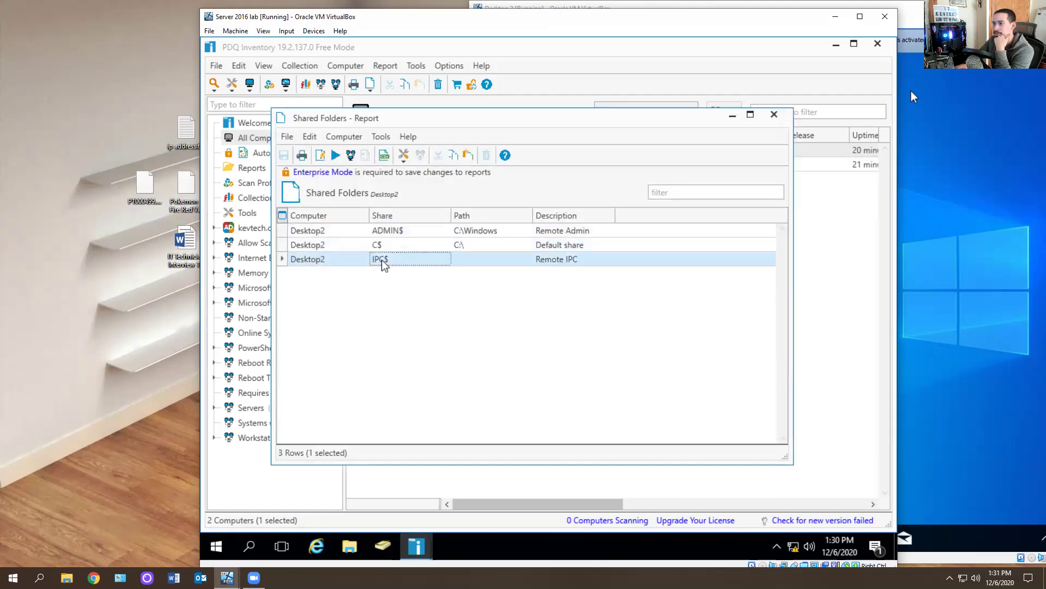
left_click(344, 229)
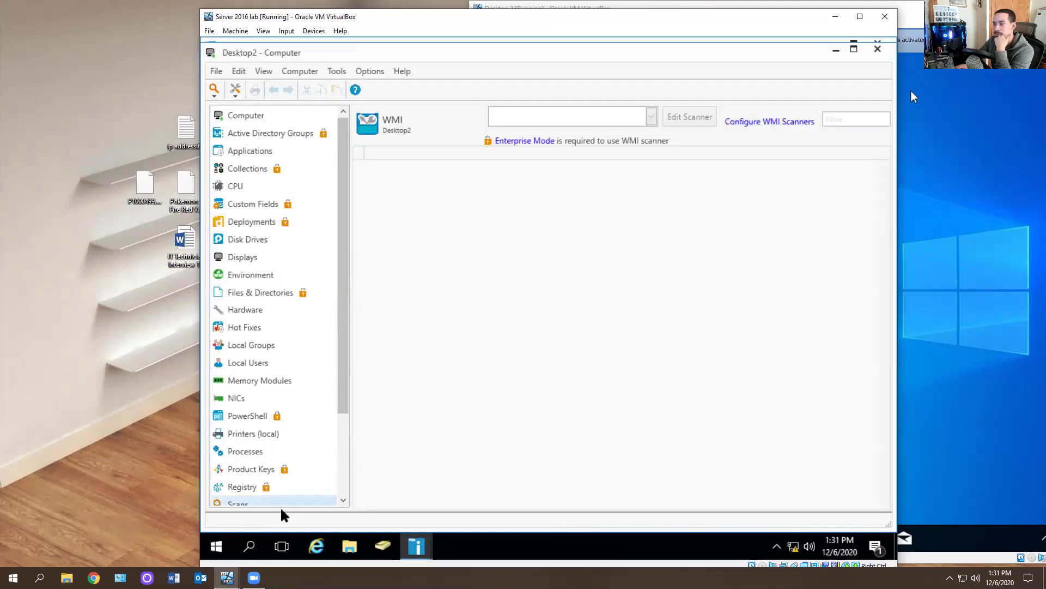
Show Desktop2's general computer details and highlight its Current User and MAC Address values.
mouse_move(385, 51)
left_mouse_down()
mouse_move(432, 56)
mouse_move(406, 49)
left_mouse_up()
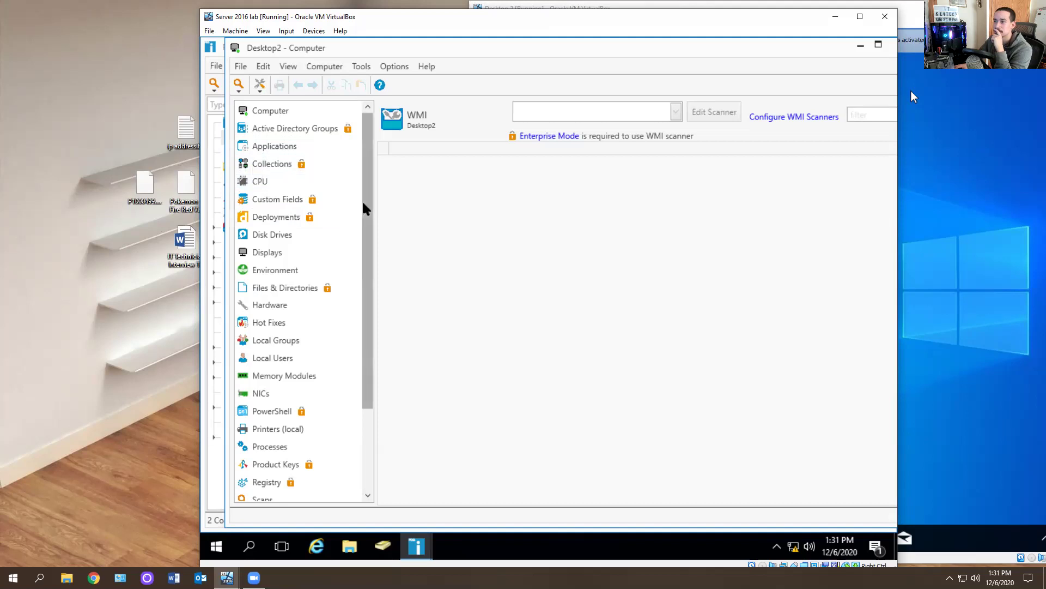
left_click(267, 109)
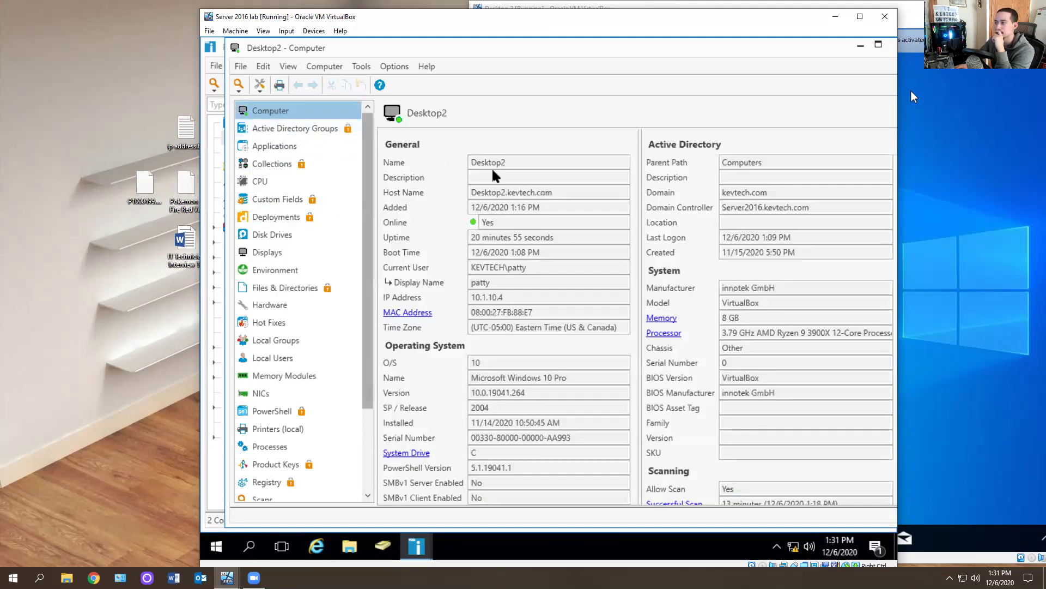
scroll(525, 264, "down", 1)
scroll(525, 265, "up", 1)
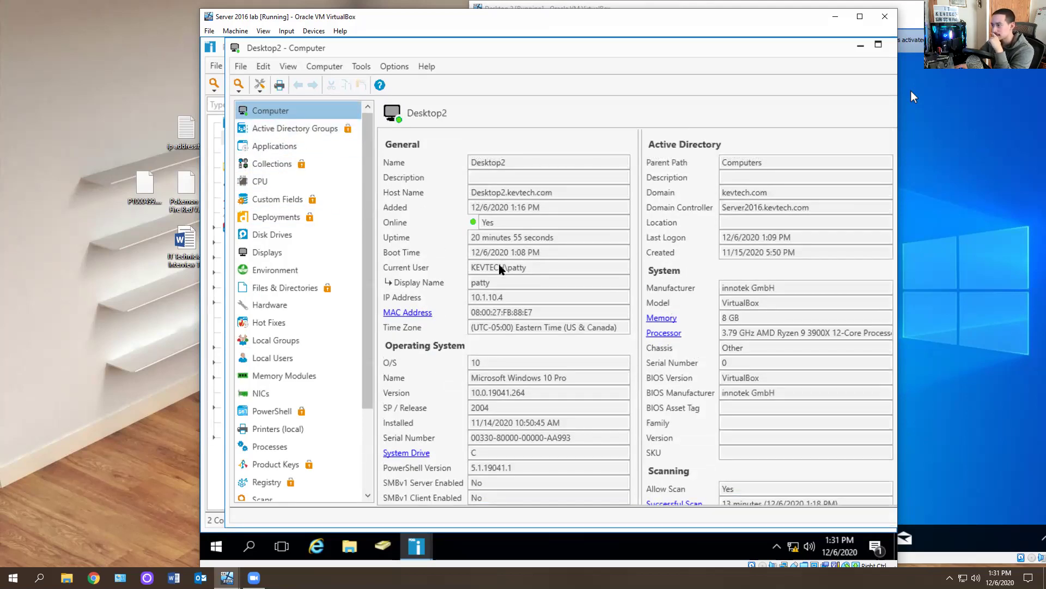
left_click_drag(521, 267, 469, 267)
left_click(908, 212)
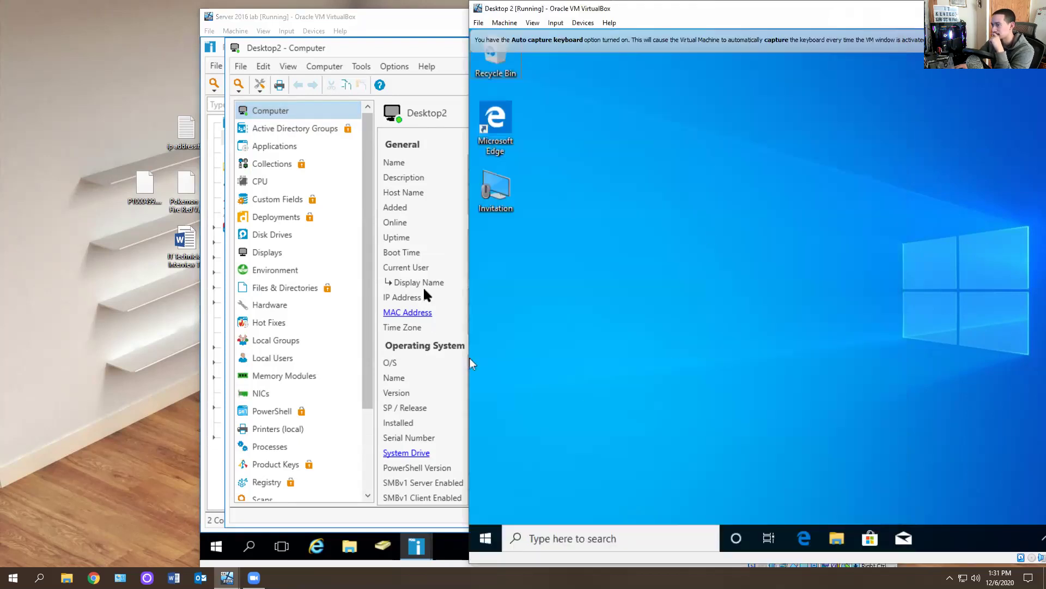
left_click(468, 262)
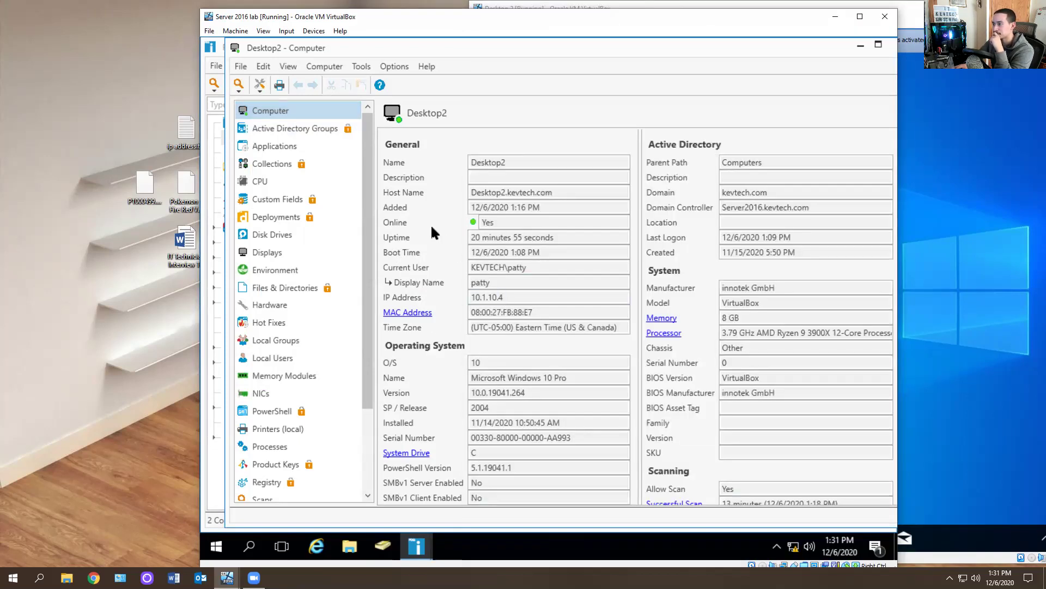
left_click_drag(512, 312, 452, 315)
left_click_drag(542, 326, 489, 312)
scroll(571, 237, "down", 1)
scroll(616, 294, "up", 1)
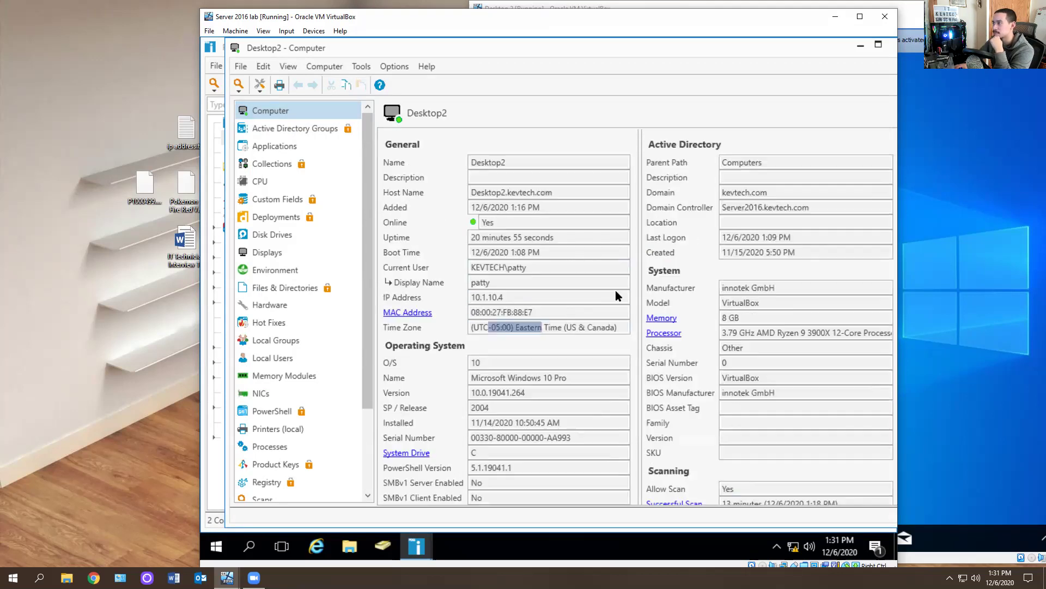
Check Parent Path, Windows serial number and 64-bit architecture, then view AD groups and installed applications.
left_click_drag(749, 164, 707, 166)
left_click(760, 209)
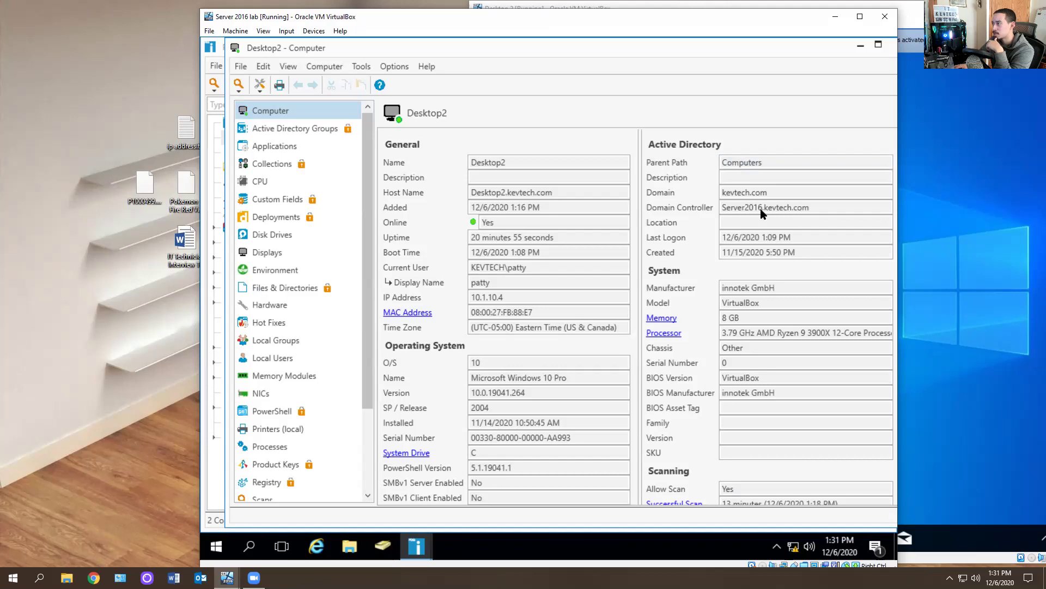
scroll(718, 238, "down", 1)
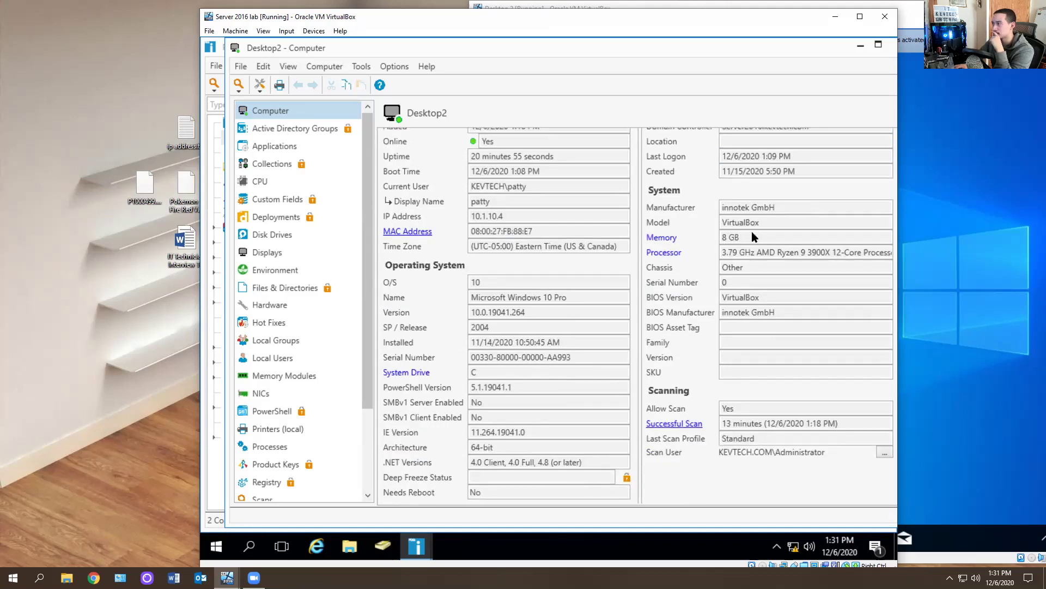
left_click(716, 327)
left_click_drag(546, 357, 455, 371)
left_click_drag(505, 446, 430, 447)
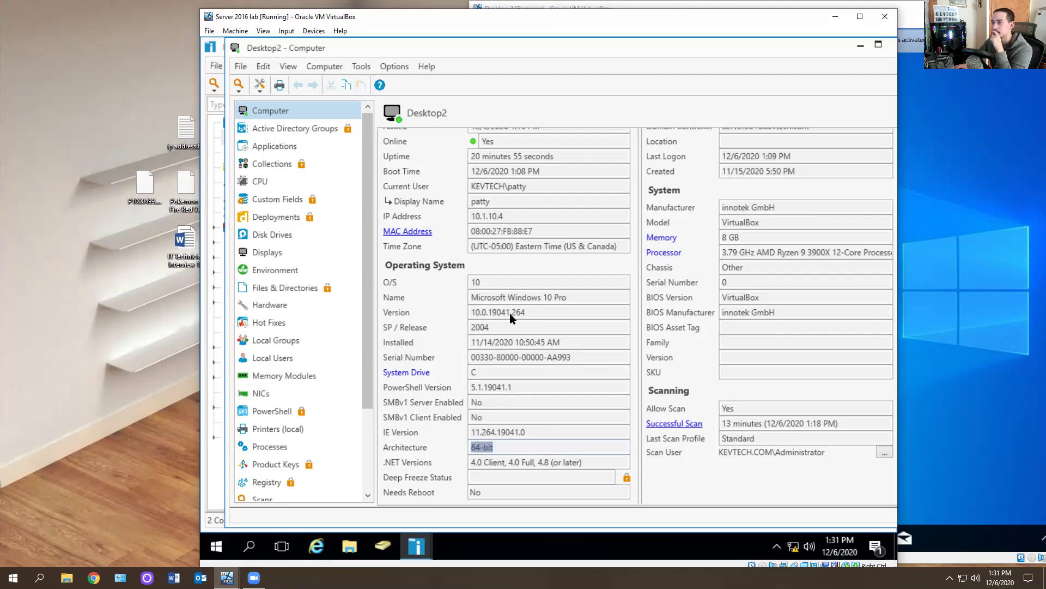
scroll(526, 331, "up", 3)
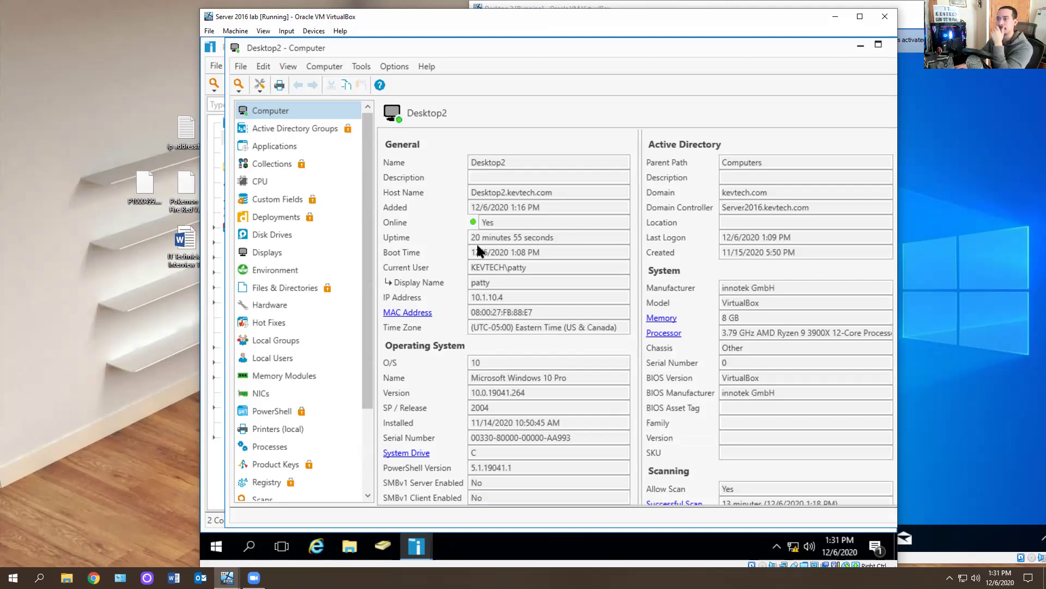
left_click(322, 130)
left_click(295, 147)
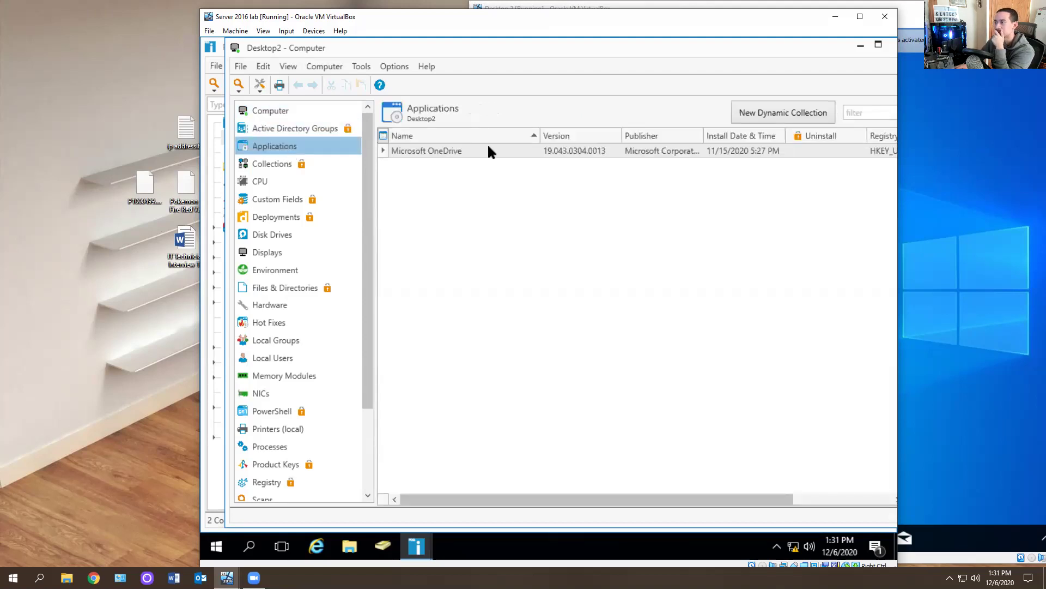
left_click(489, 150)
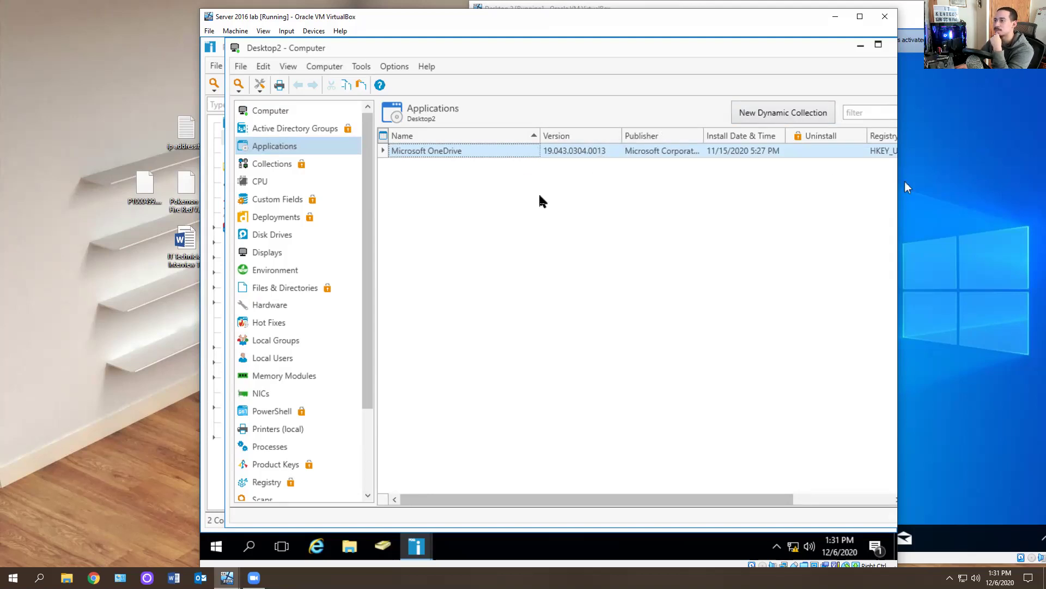
left_click(924, 280)
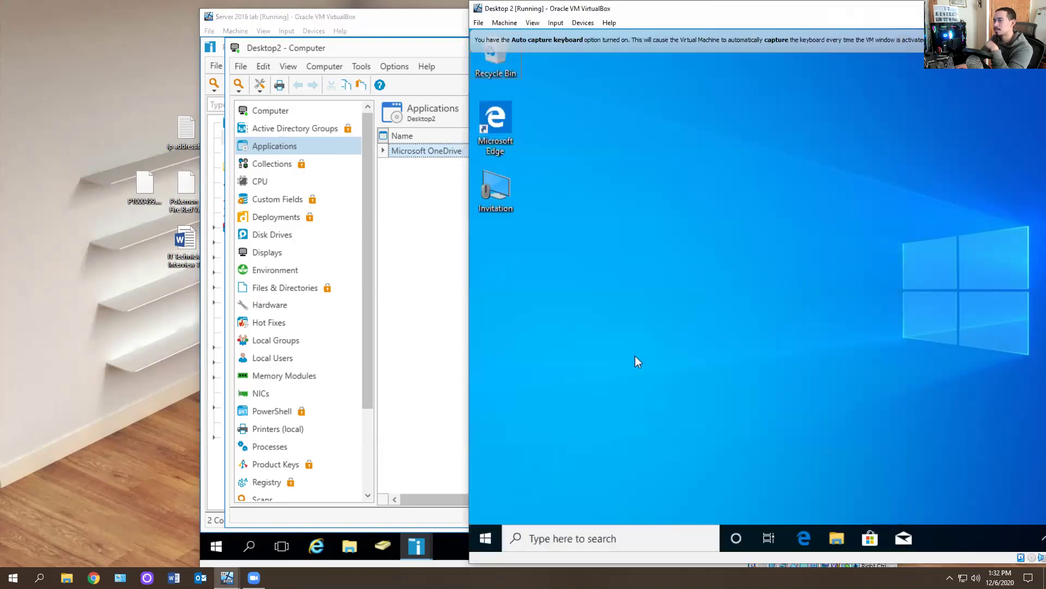
left_click(490, 541)
type("contr")
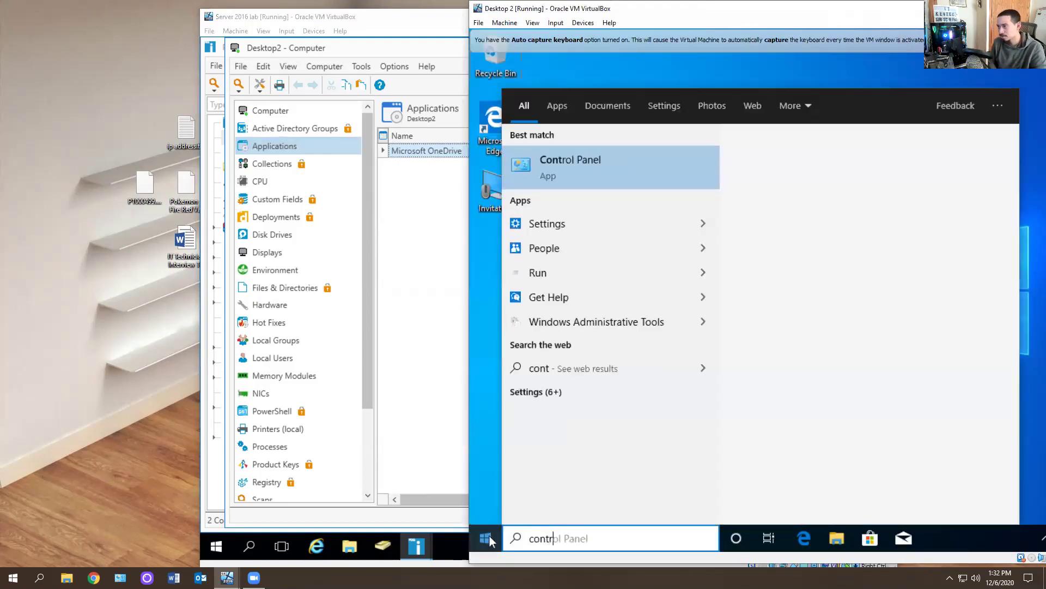
key("Return")
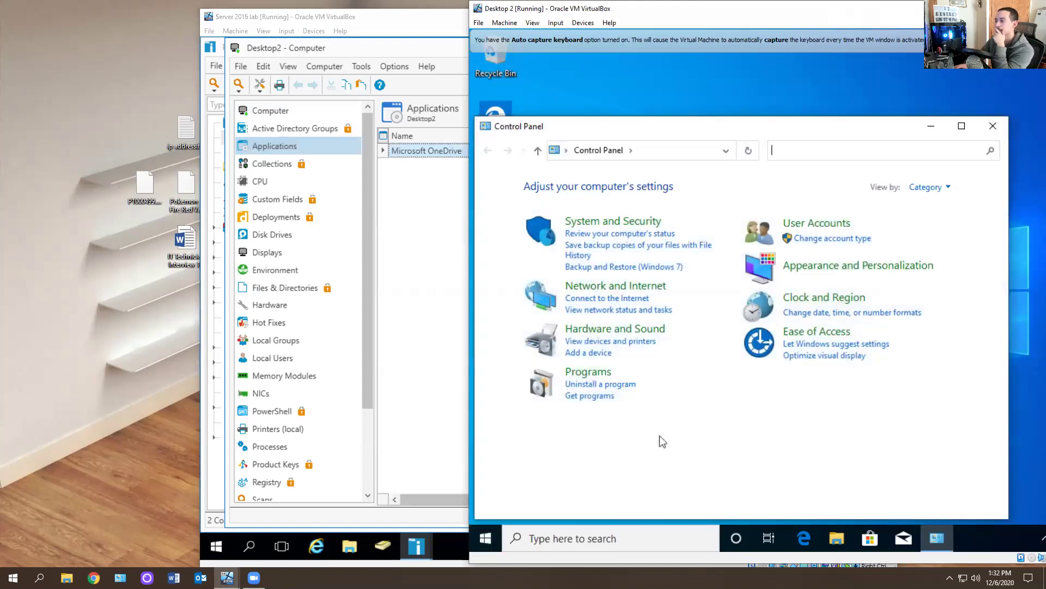
left_click(625, 392)
left_click(666, 271)
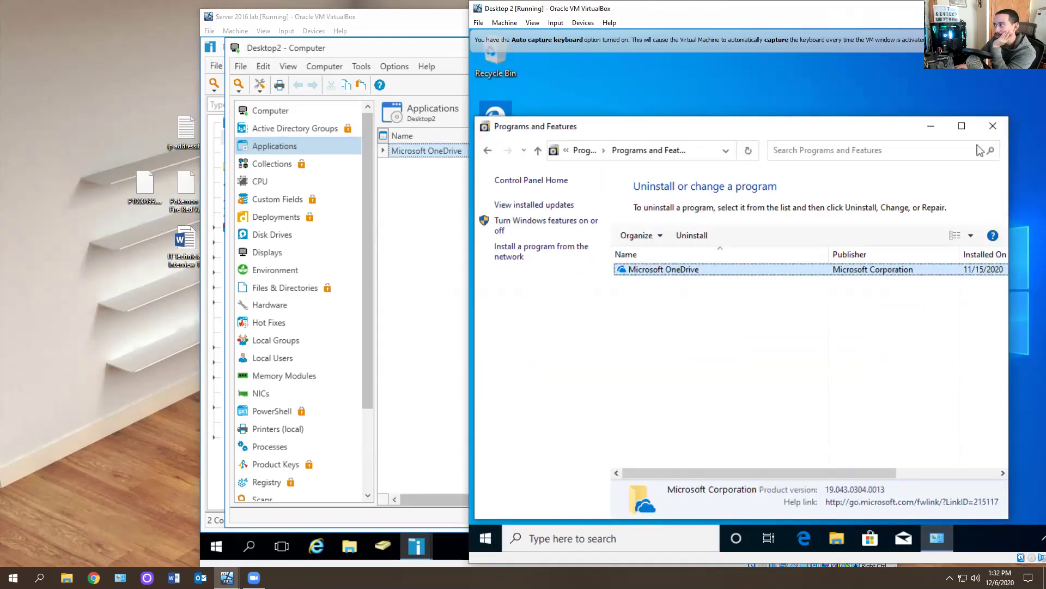
left_click(993, 126)
left_click(427, 224)
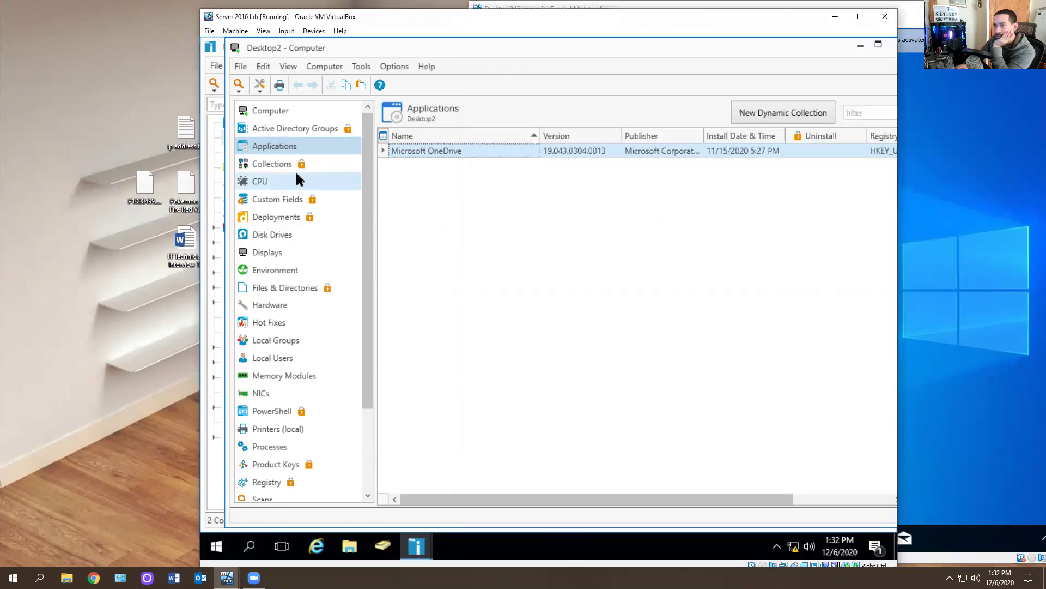
left_click(283, 163)
left_click(274, 179)
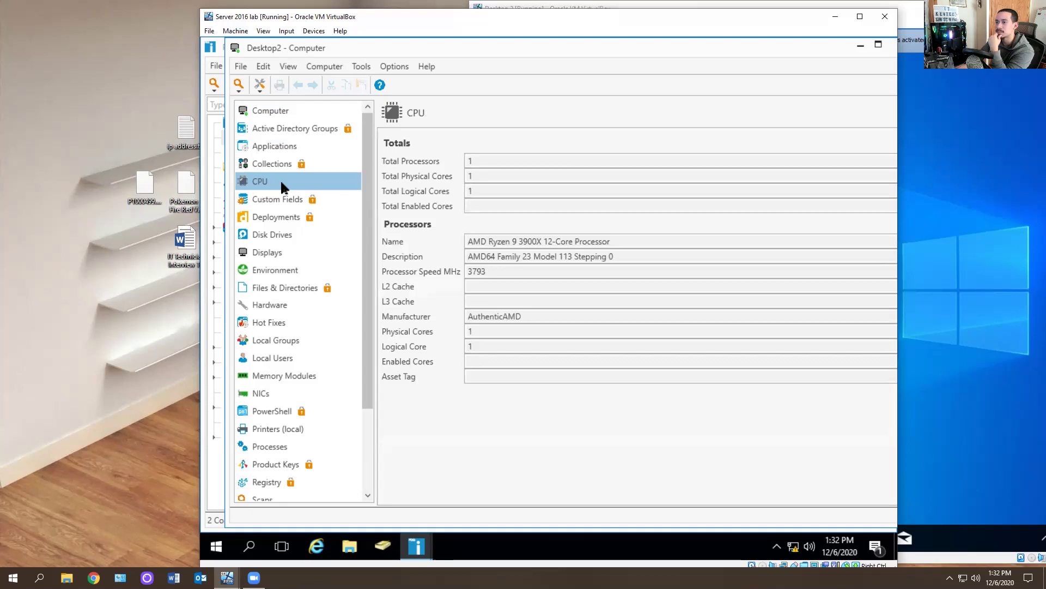
Show Desktop2's Disk Drives page and select the PHYSICALDRIVE0 entry.
left_click(277, 198)
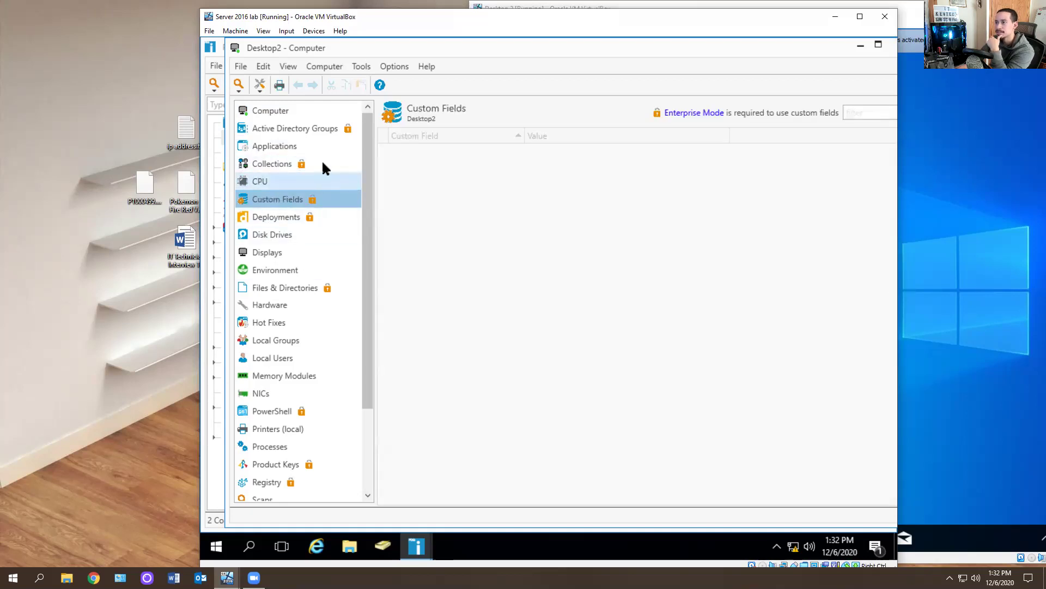
left_click(286, 233)
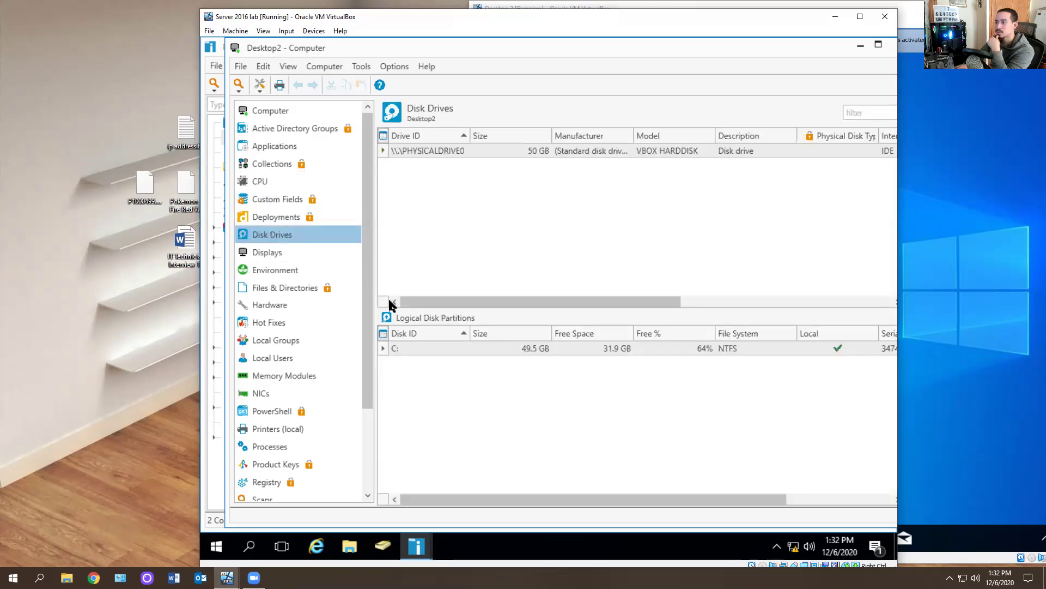
left_click(548, 153)
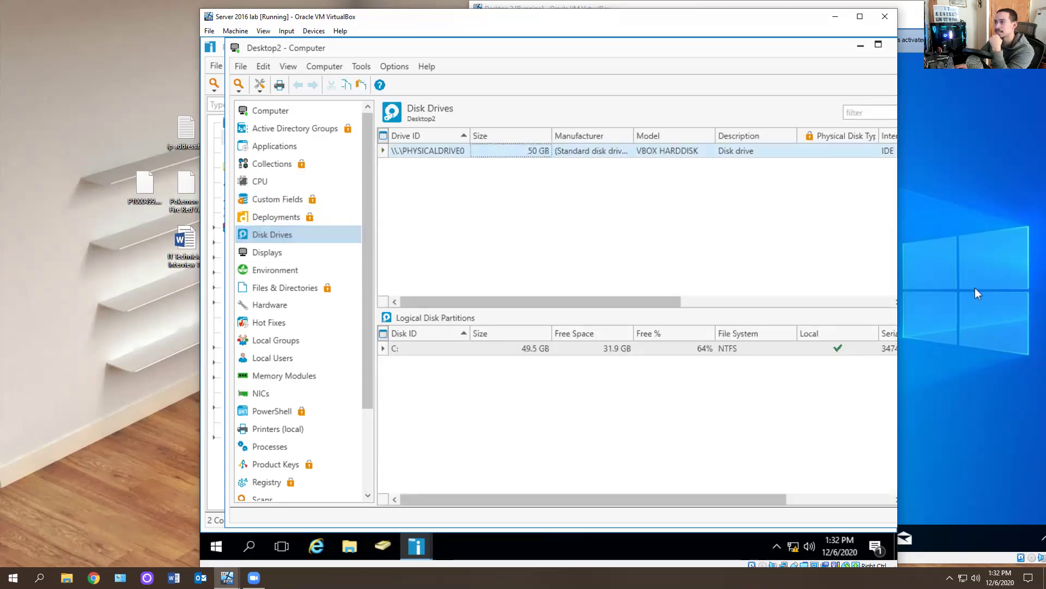
Compare with Local Disk (C:) under This PC on Desktop 2, then view Desktop2's Displays.
left_click(970, 263)
left_click(837, 540)
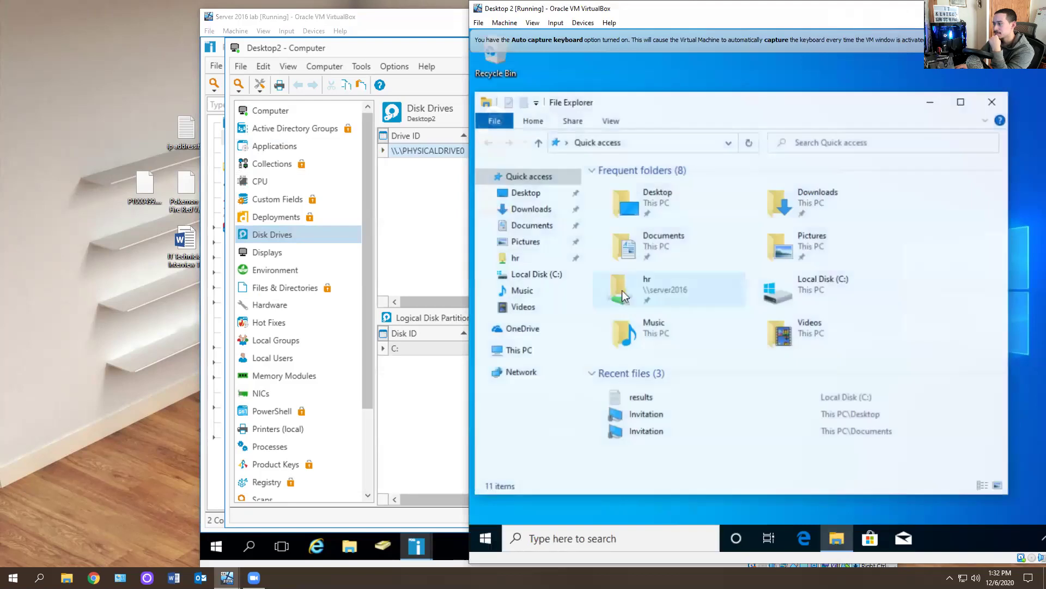
left_click(518, 351)
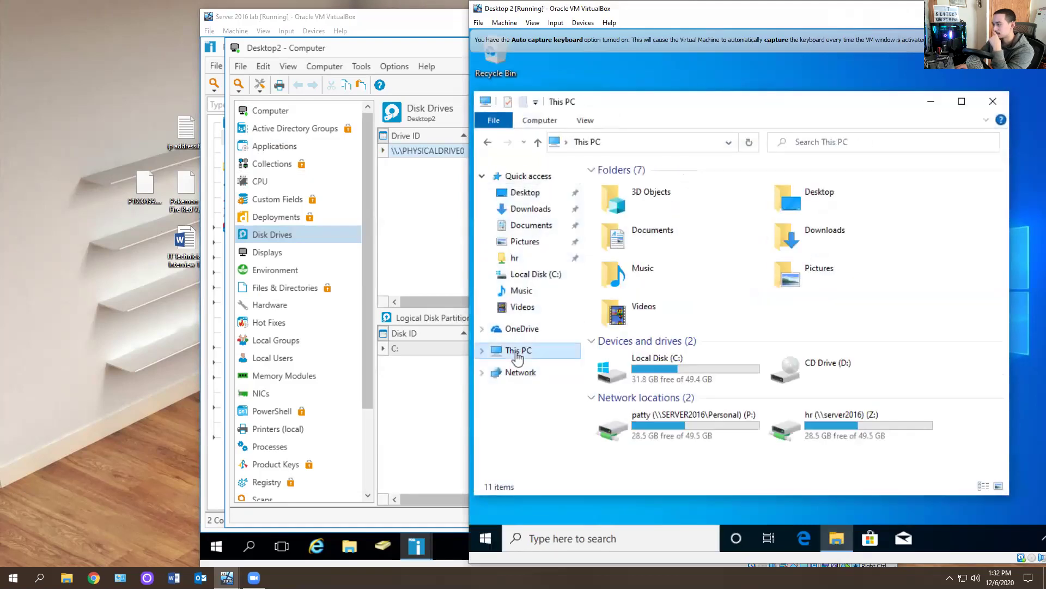
left_click(688, 384)
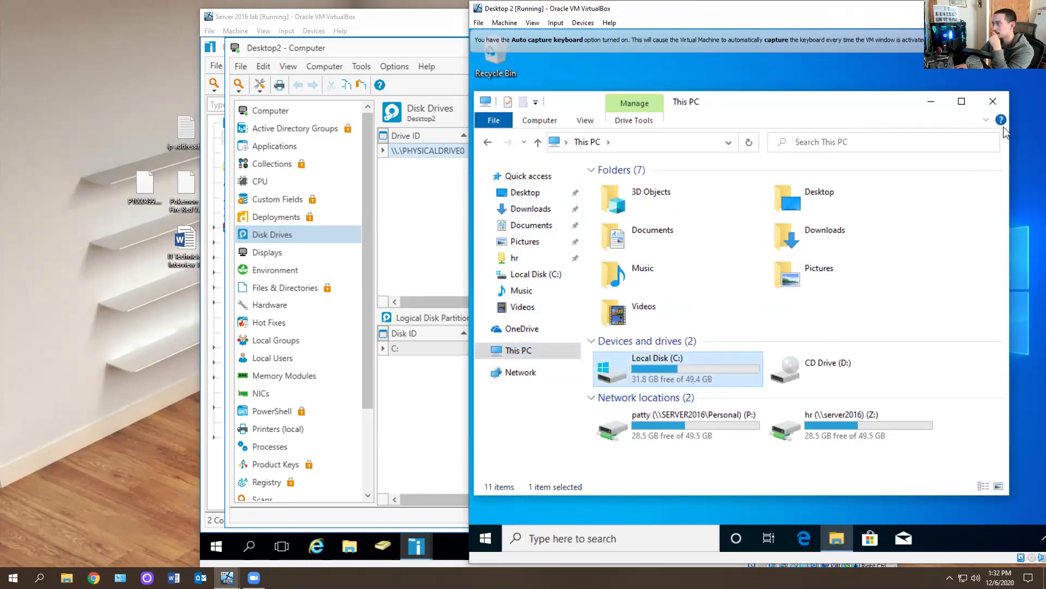
left_click(1001, 100)
left_click(273, 254)
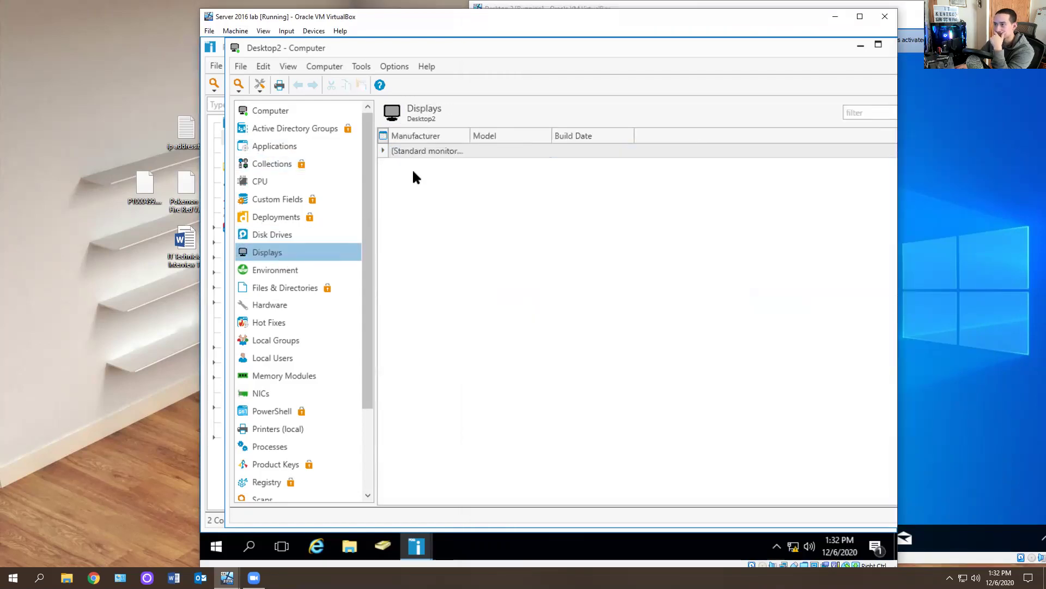
Review Desktop2's environment variables, briefly checking its files and directories page.
left_click(267, 271)
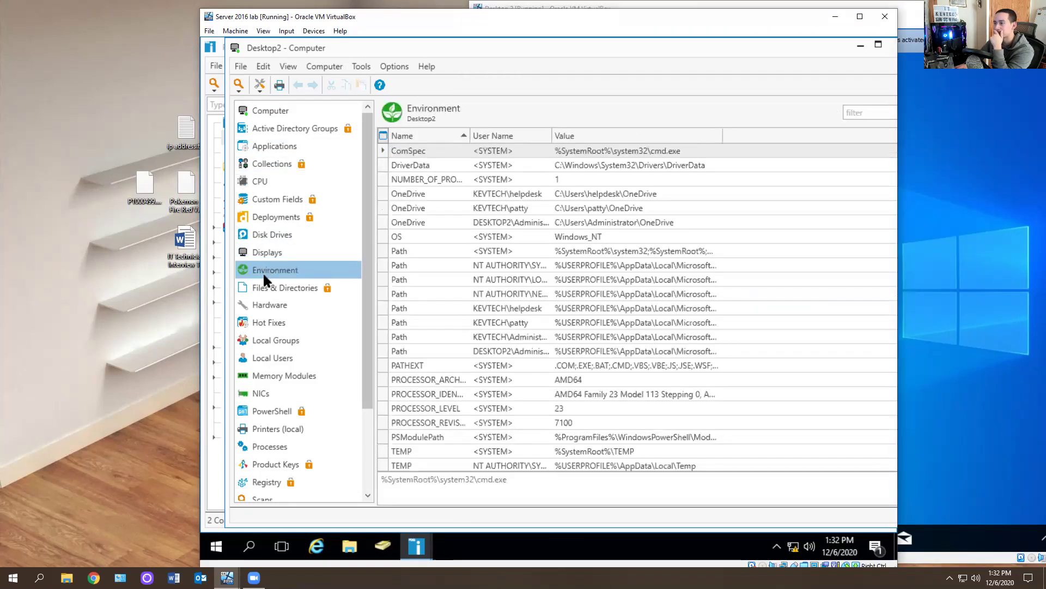
scroll(579, 251, "down", 2)
scroll(578, 250, "down", 4)
scroll(594, 258, "up", 6)
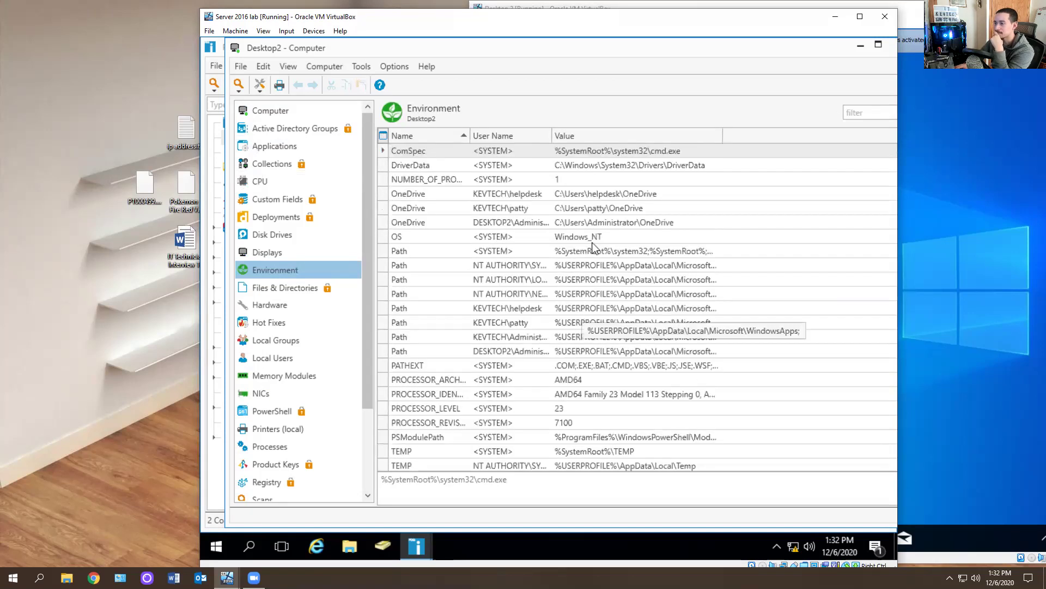
left_click(287, 284)
left_click(267, 270)
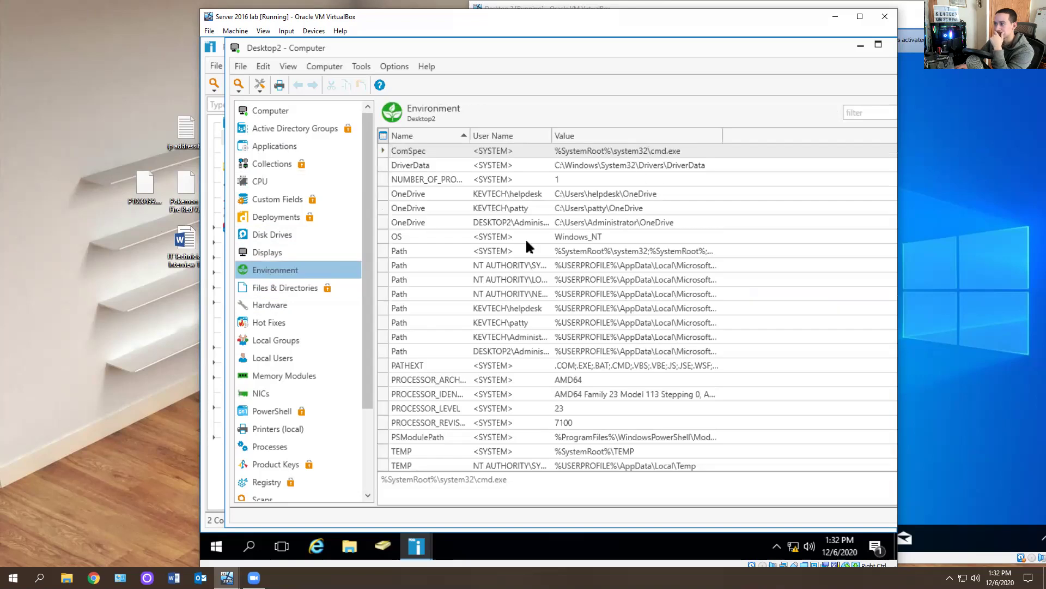
scroll(316, 283, "down", 2)
Browse Desktop2's hardware devices, installed hot fixes and local groups.
left_click(268, 199)
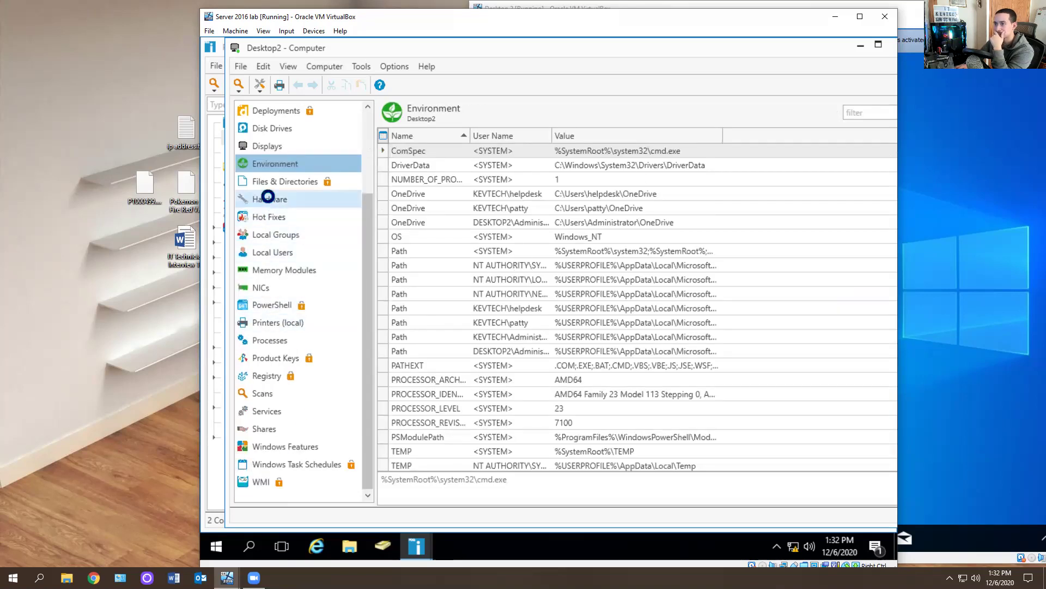
scroll(529, 304, "down", 12)
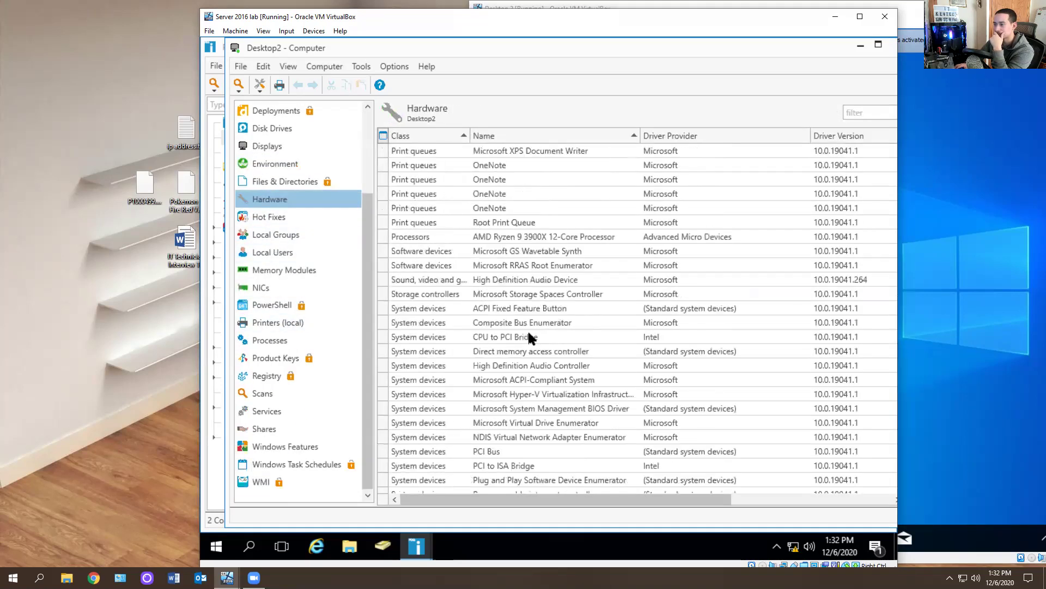
left_click(273, 217)
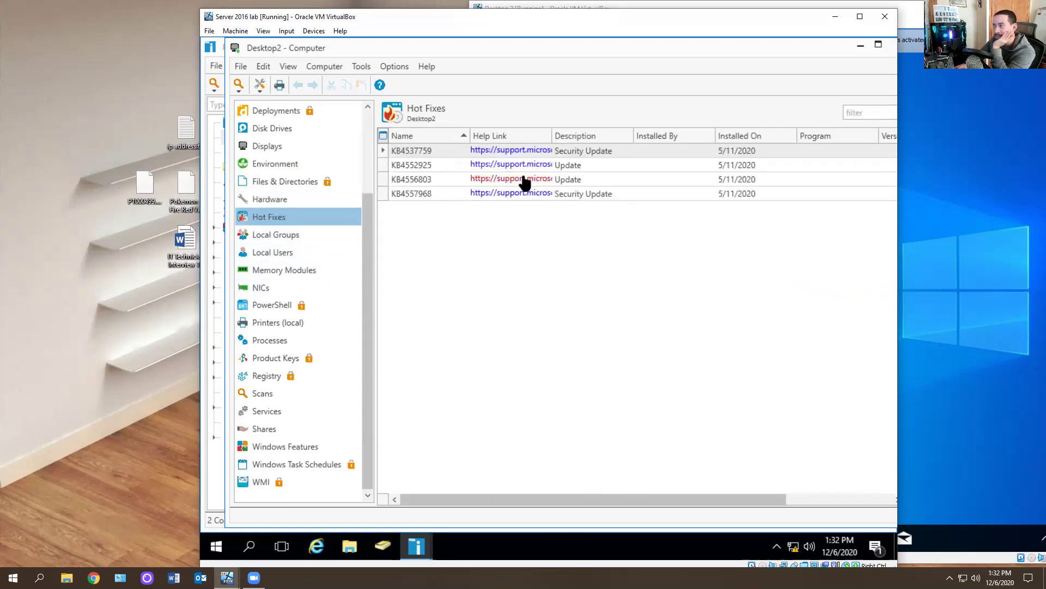
left_click(316, 234)
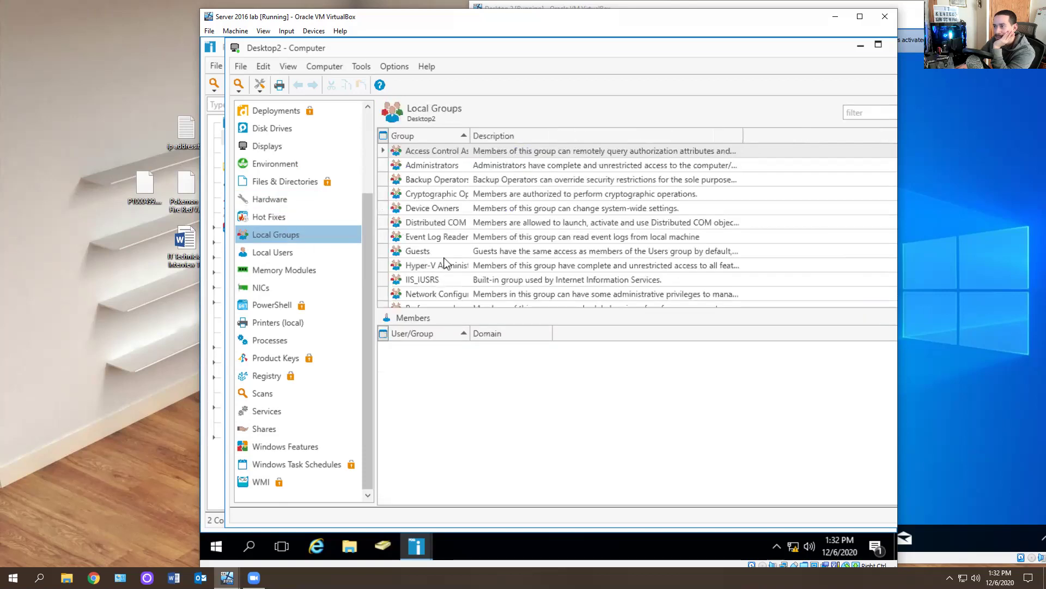
scroll(462, 170, "down", 3)
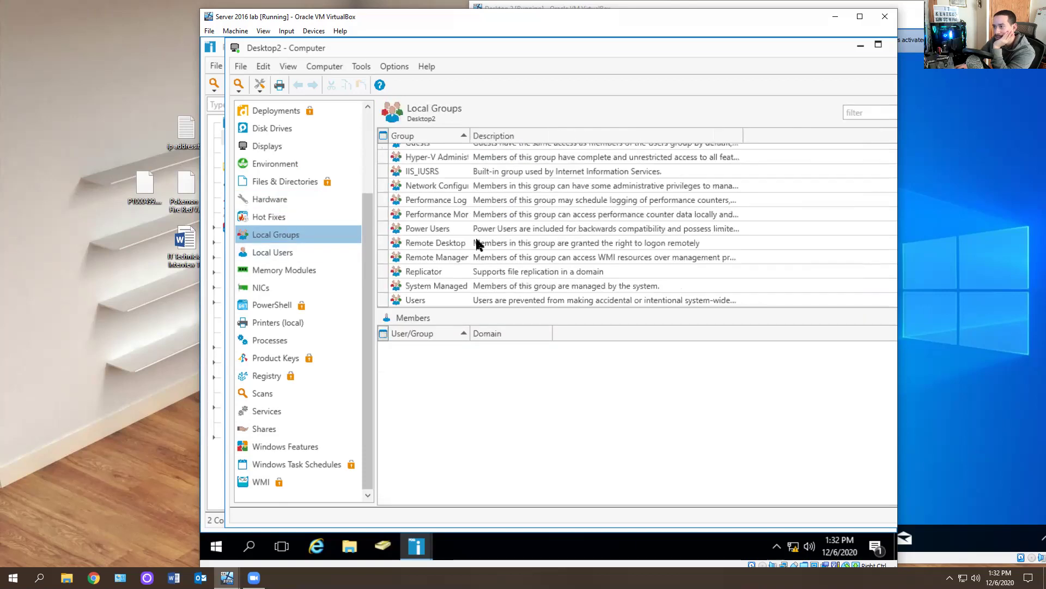
Check DefaultAccount and Administrator group memberships, then Desktop2's memory modules, NICs and PowerShell pages.
left_click(291, 248)
left_click(427, 163)
left_click(424, 150)
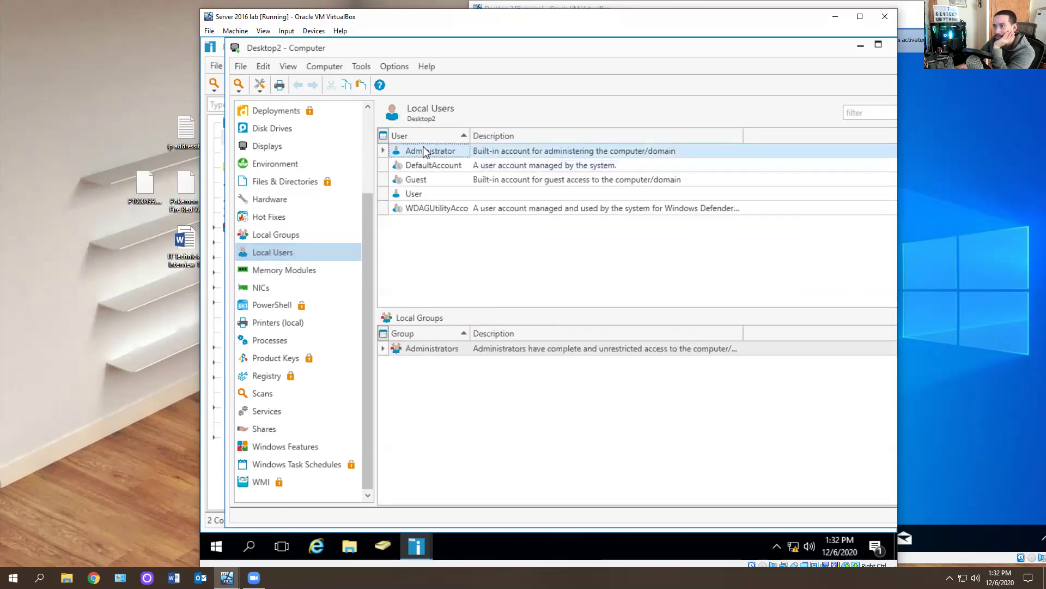
left_click(285, 265)
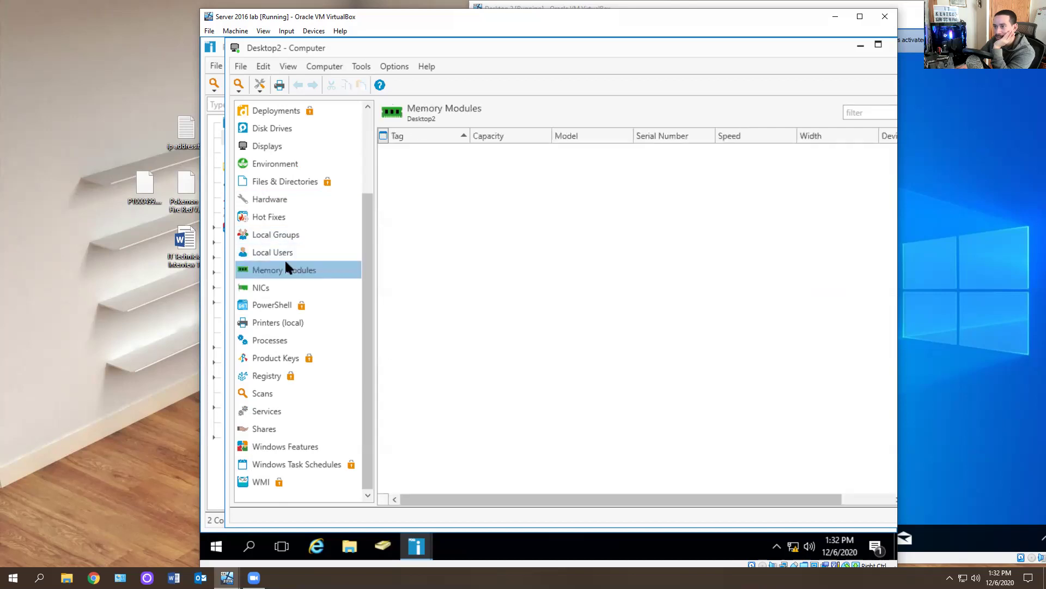
left_click(261, 287)
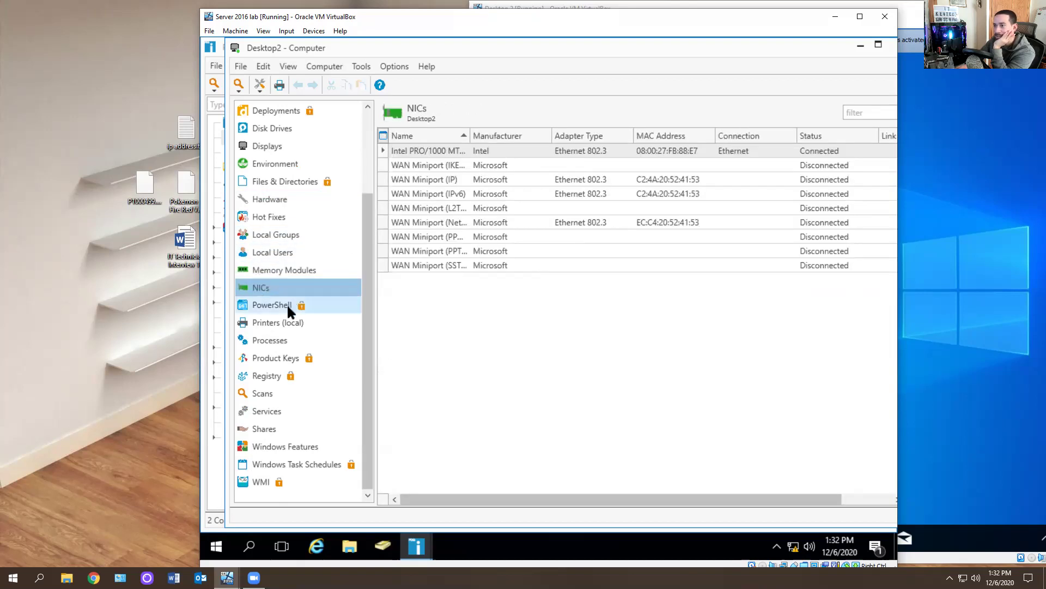
left_click(272, 305)
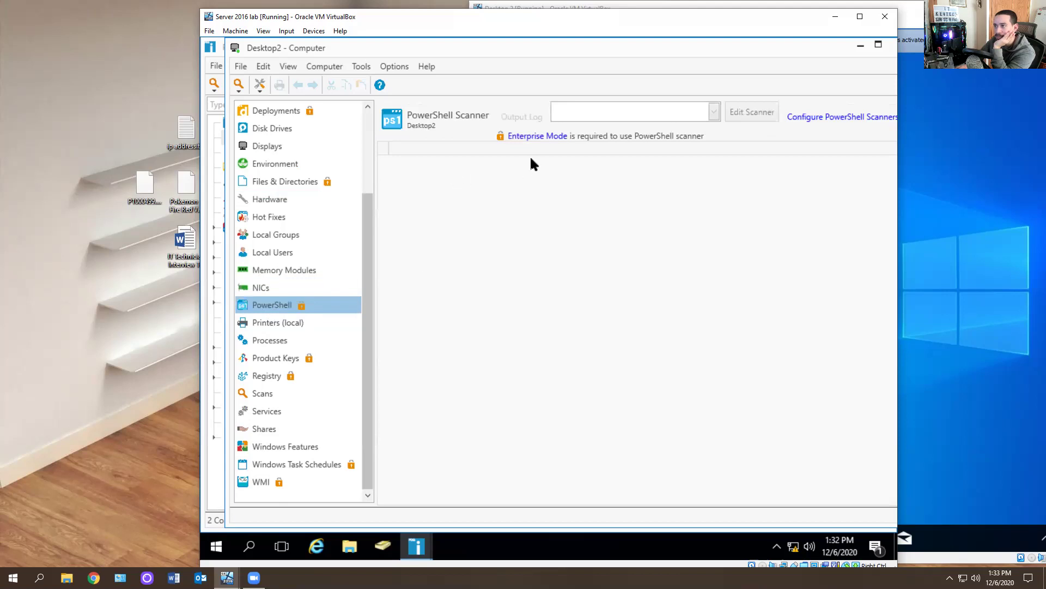
Show Desktop2's local printers with Fax selected, and bring the Desktop 2 VM forward.
left_click(289, 323)
left_click(477, 148)
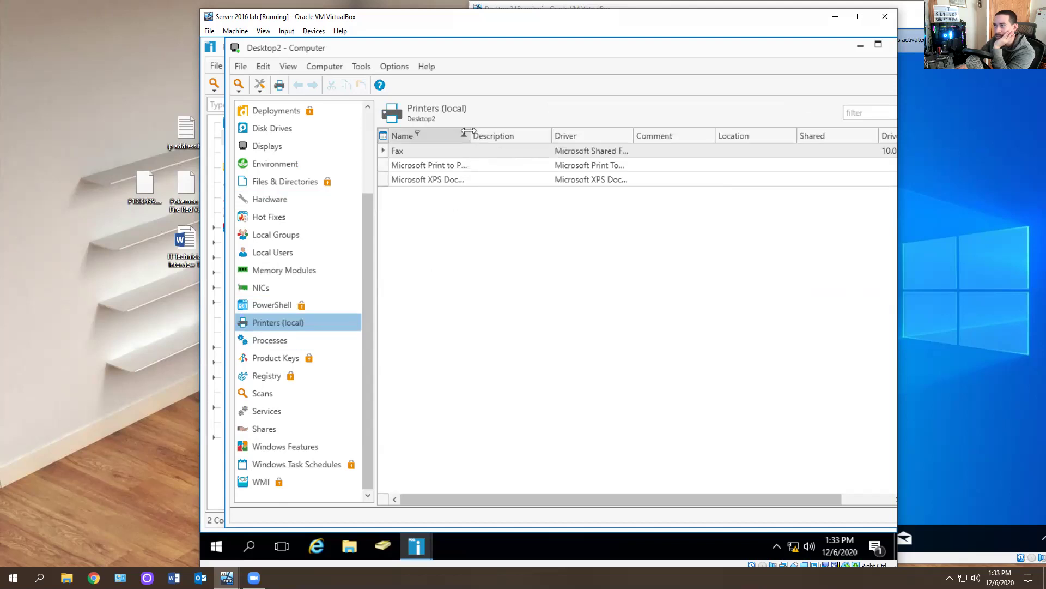
left_click(1015, 263)
Open Control Panel's devices and printers on Desktop 2 and inspect the XPS, OneNote and PDF printers.
left_click(501, 534)
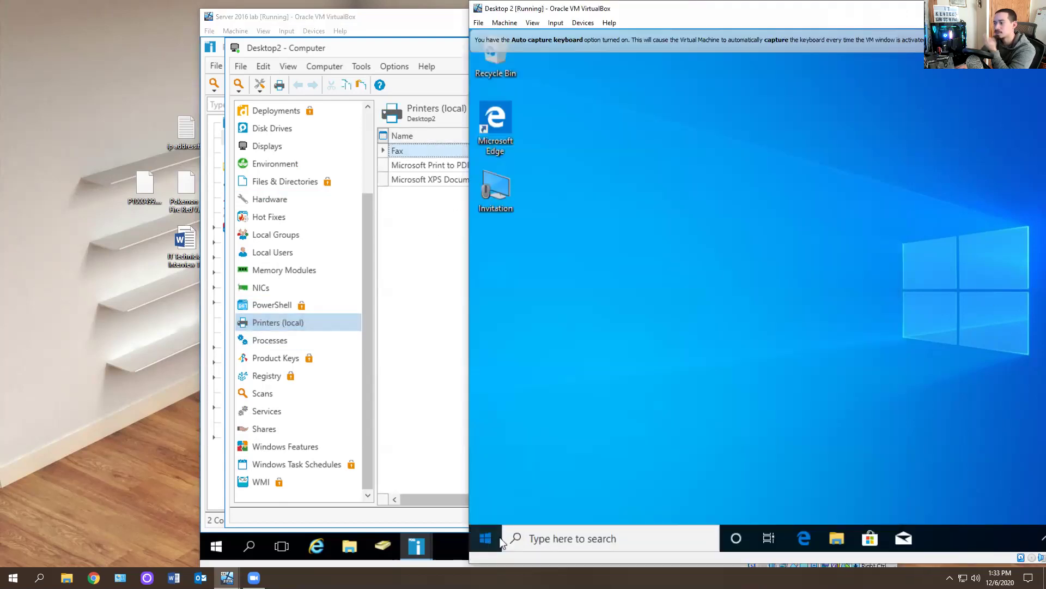
type("contr")
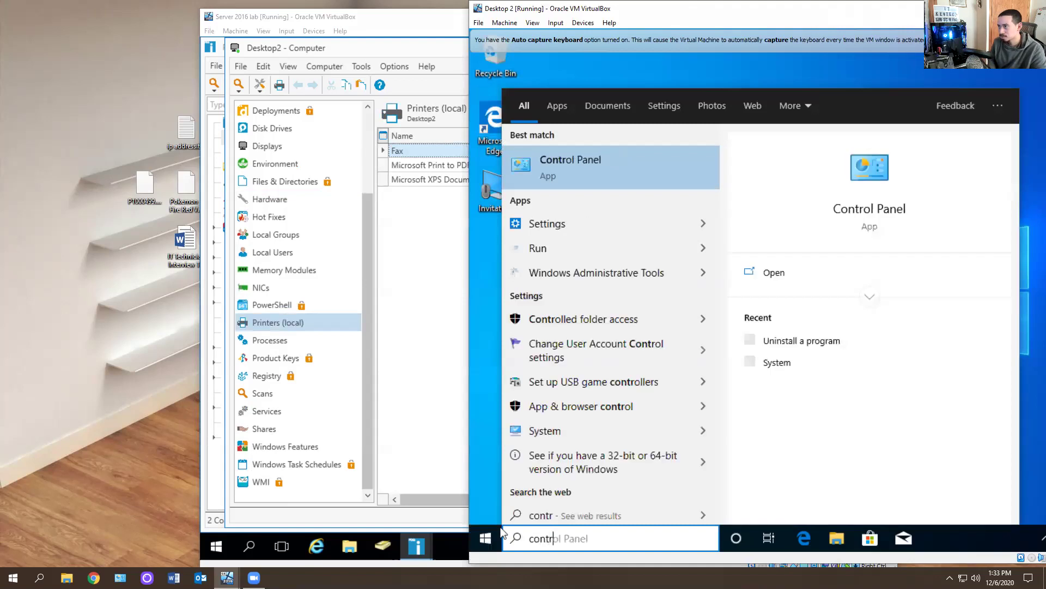
key("Return")
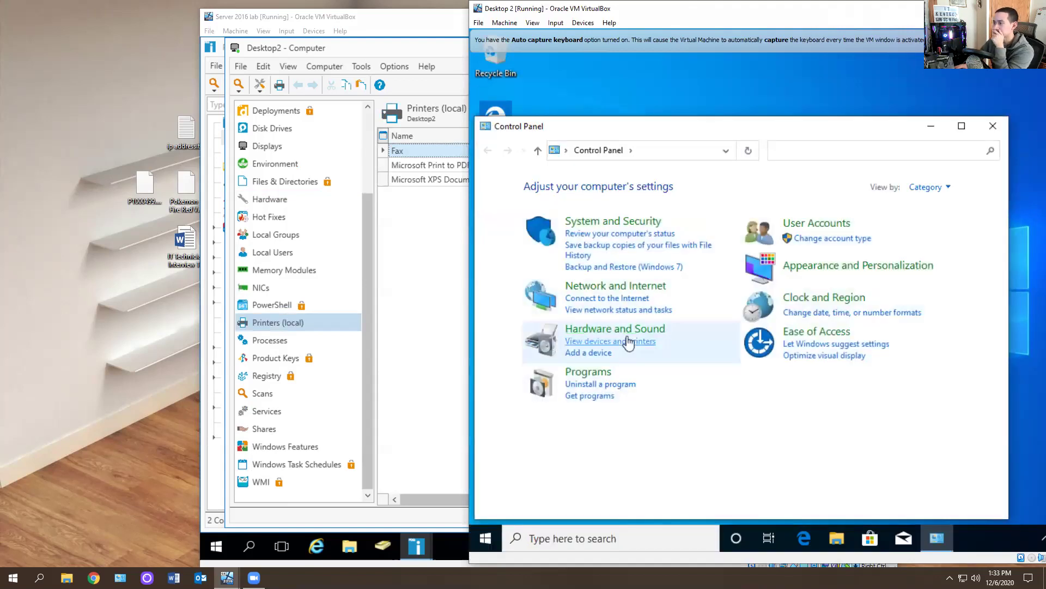
left_click(624, 342)
left_click(669, 366)
left_click(744, 365)
left_click(596, 368)
Close Devices and Printers and view Desktop2's Processes and Product Keys pages.
left_click(981, 126)
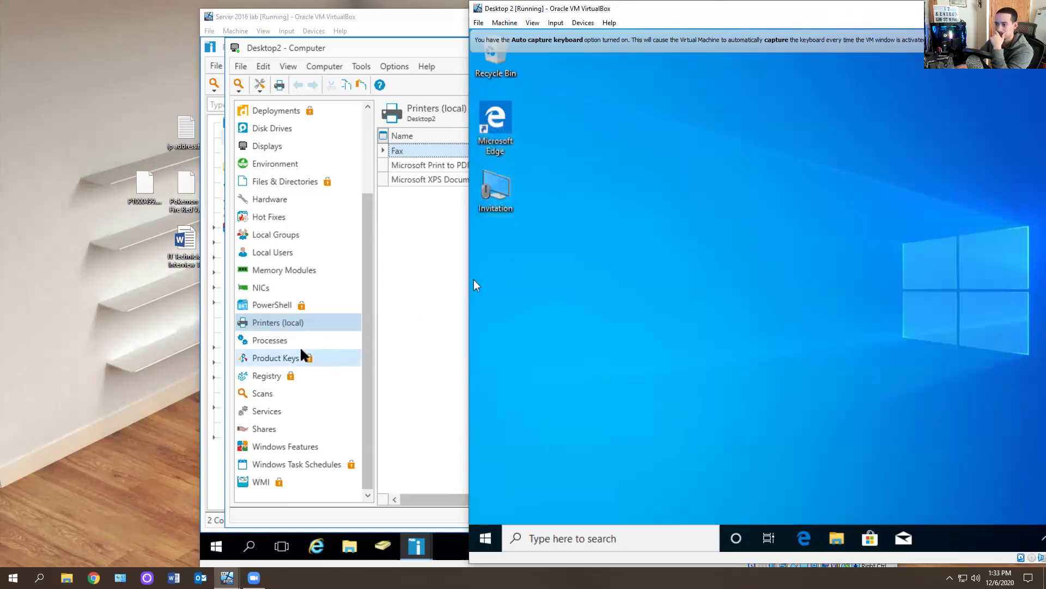
left_click(297, 338)
left_click(286, 355)
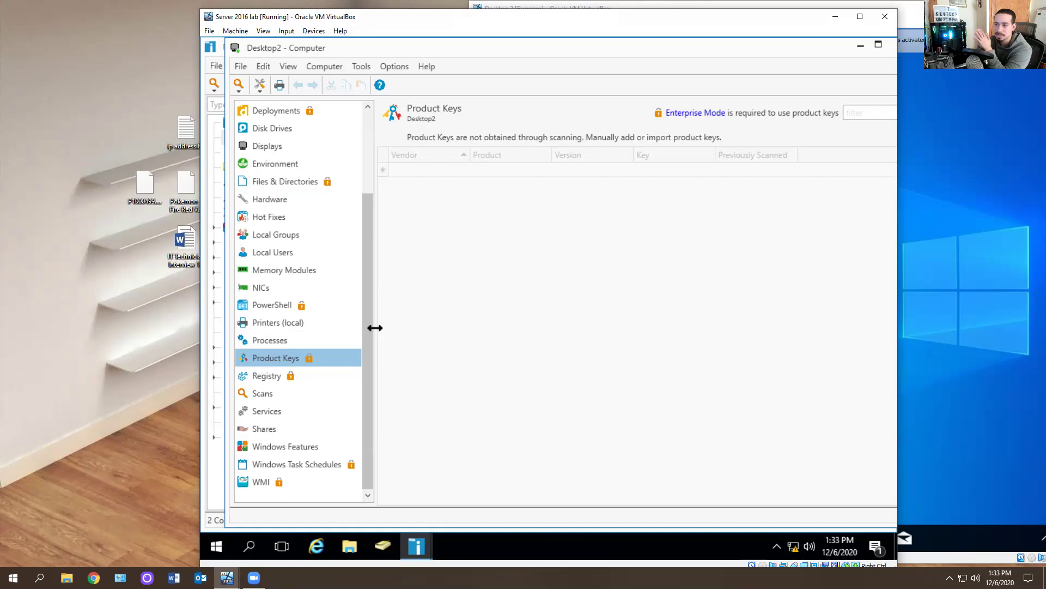
View Desktop2's registry, scan history and shares, then open the ADMIN$ share showing its network path.
left_click(268, 370)
left_click(259, 395)
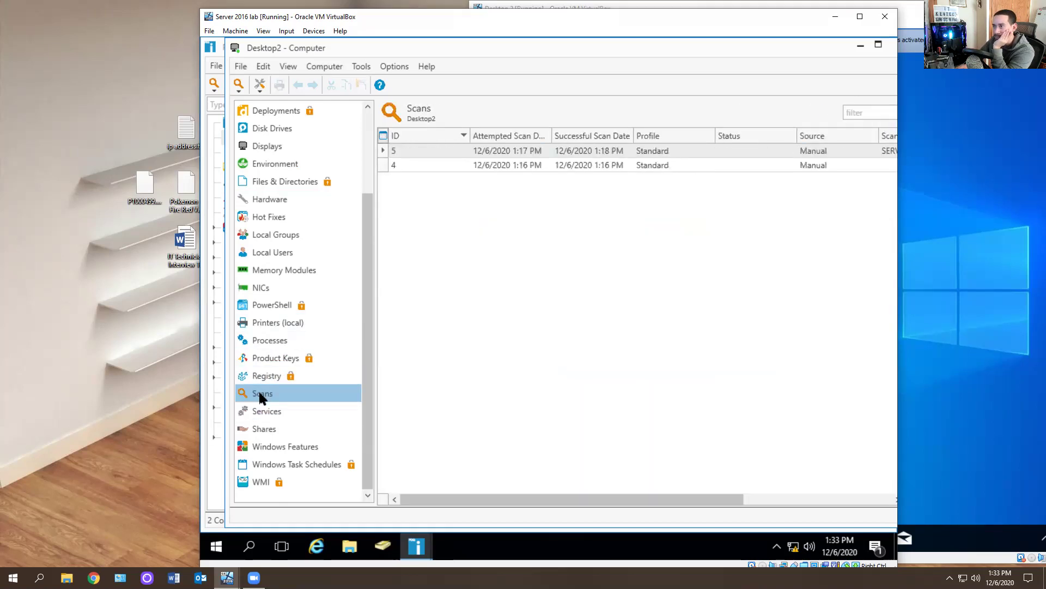
left_click(267, 428)
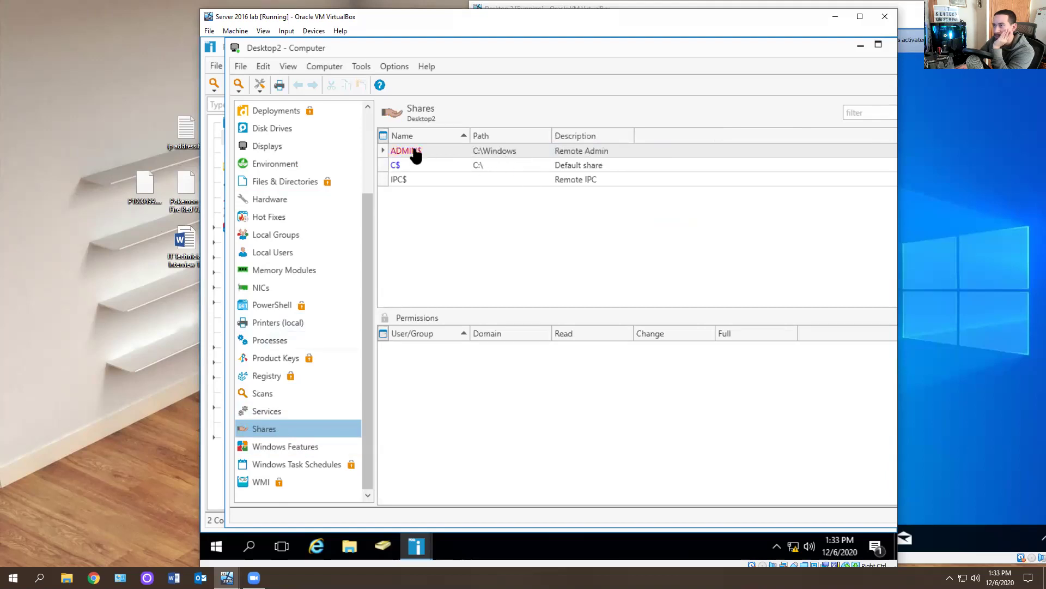
left_click(946, 315)
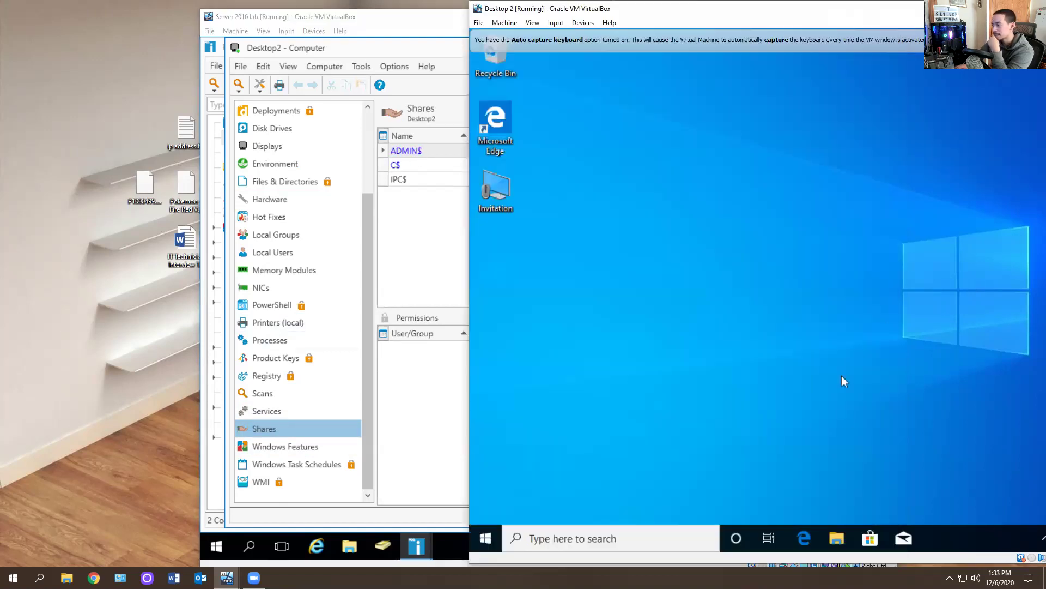
left_click(837, 539)
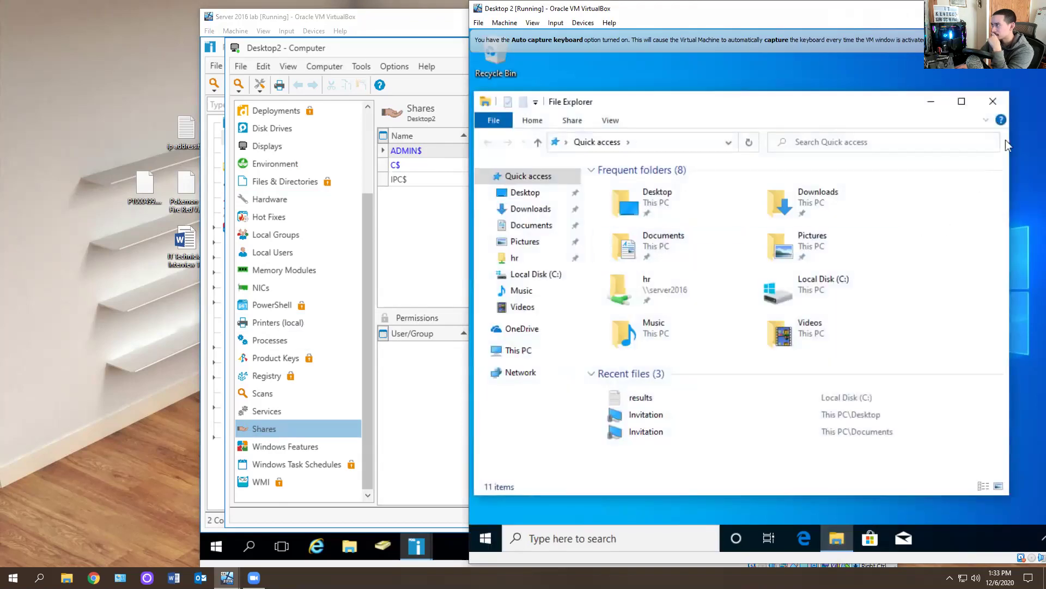
left_click(993, 101)
left_click(422, 188)
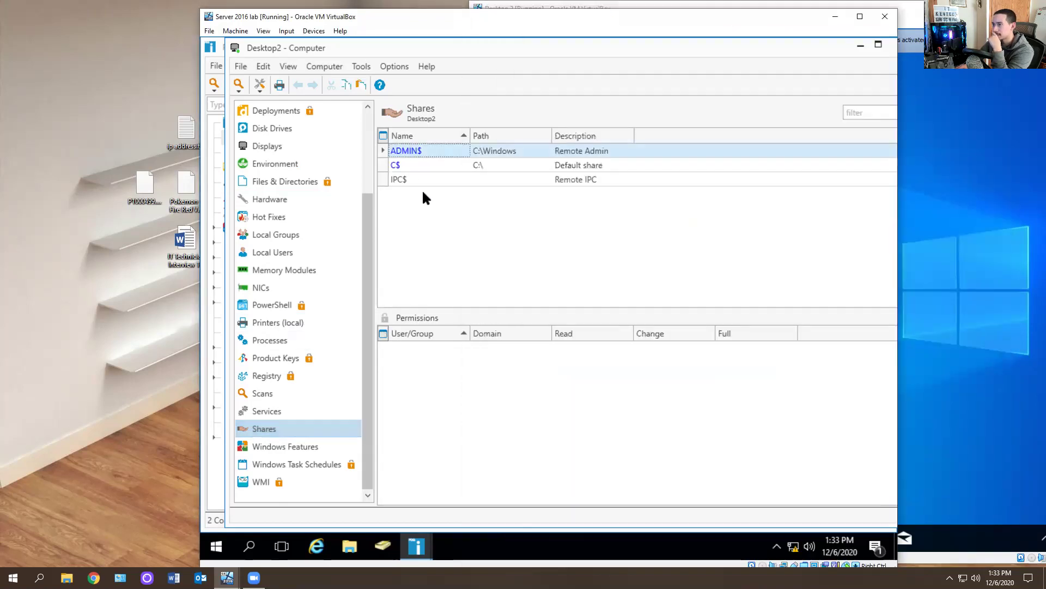
double_click(405, 153)
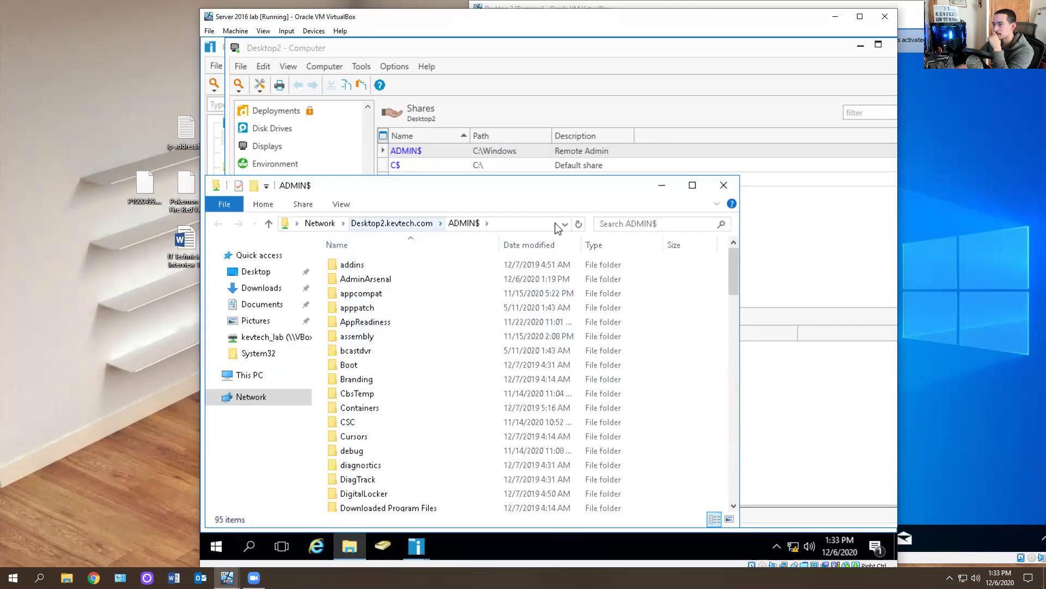
left_click(521, 223)
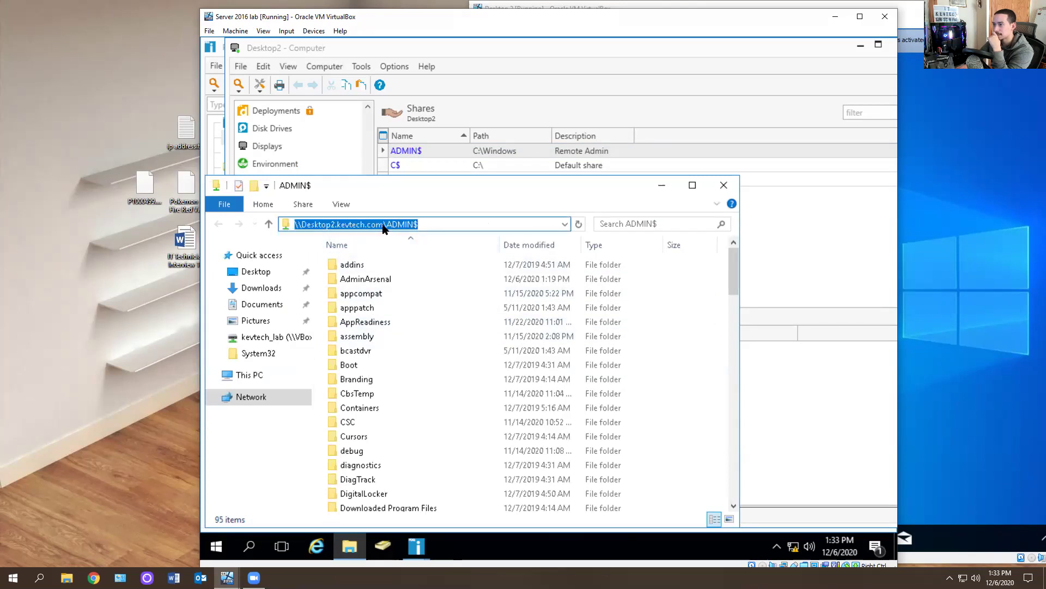
Compare it with Desktop 2's local C: drive, then close both Explorer windows.
left_click(921, 252)
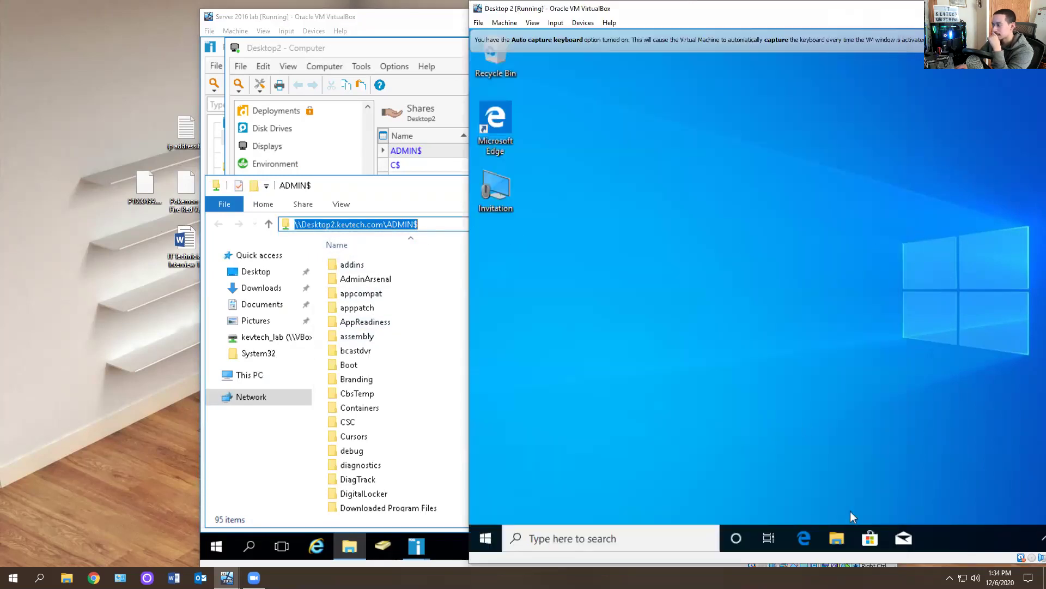
left_click(837, 538)
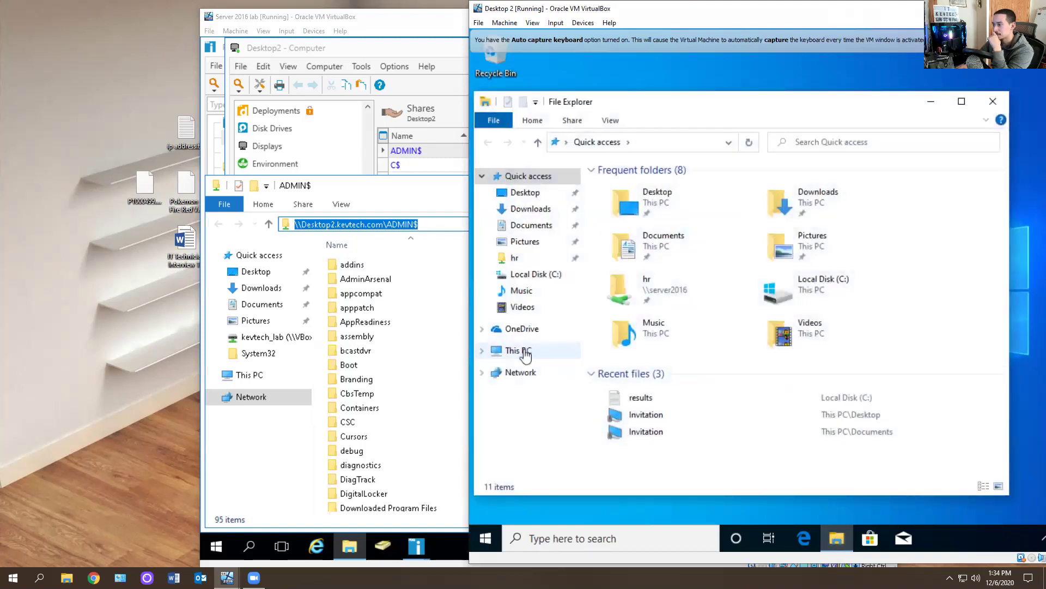
left_click(524, 354)
double_click(672, 377)
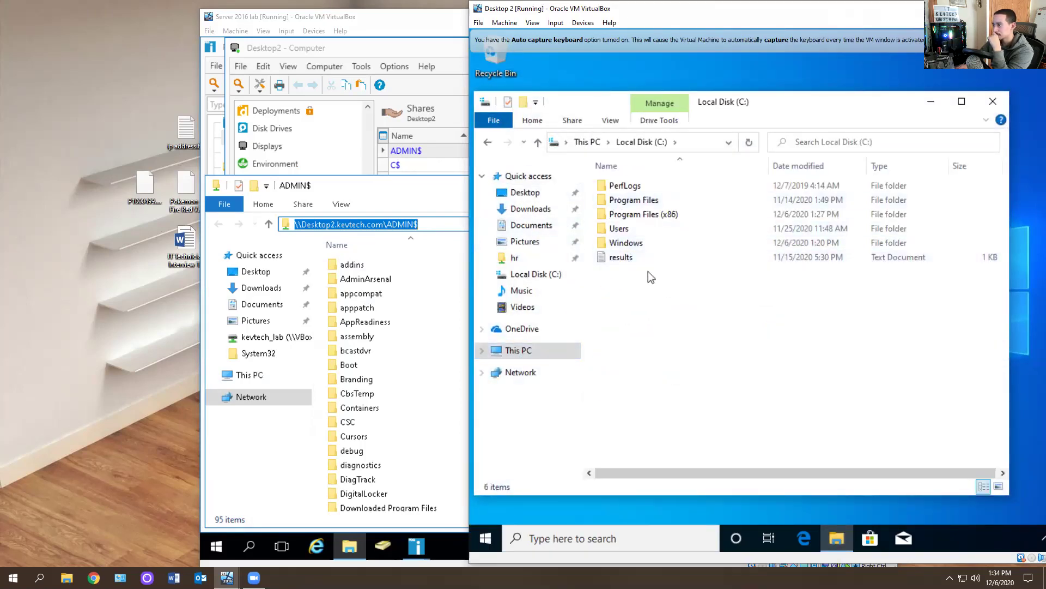
scroll(426, 358, "down", 3)
scroll(426, 358, "down", 20)
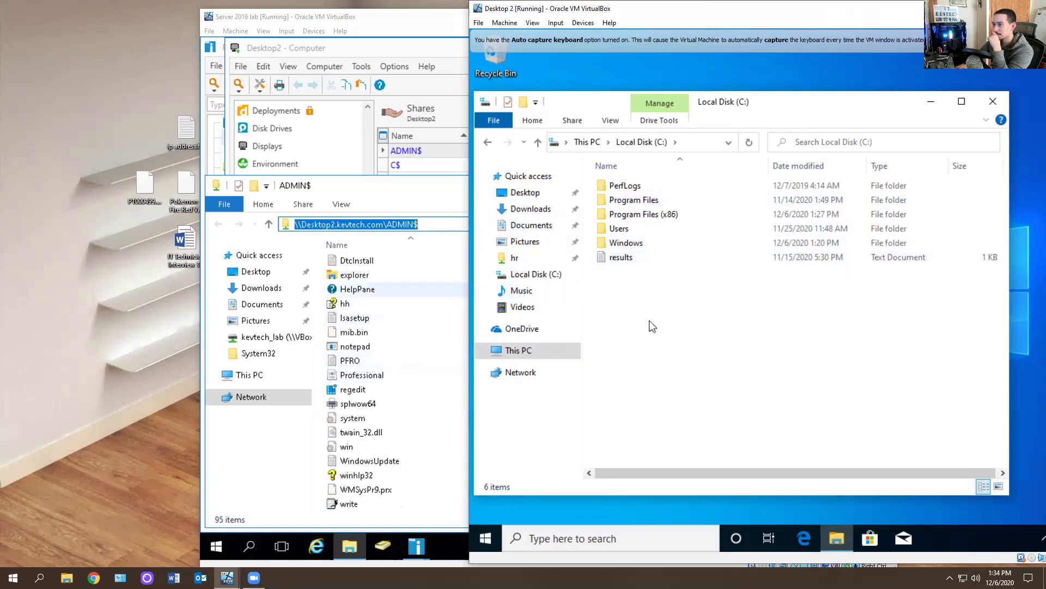
scroll(381, 302, "up", 20)
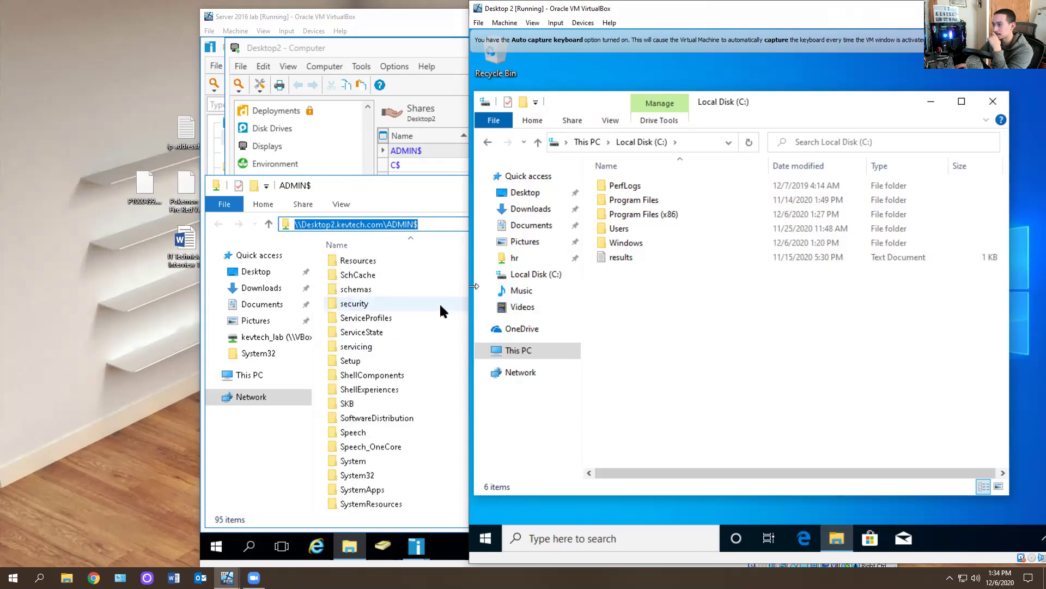
left_click(993, 101)
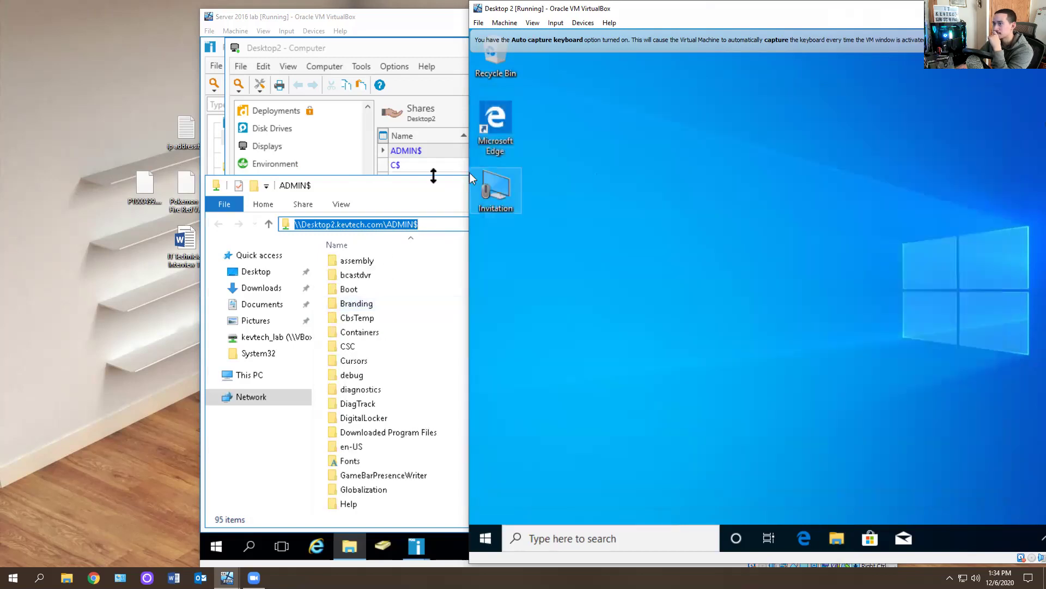
left_click(439, 172)
left_click(724, 186)
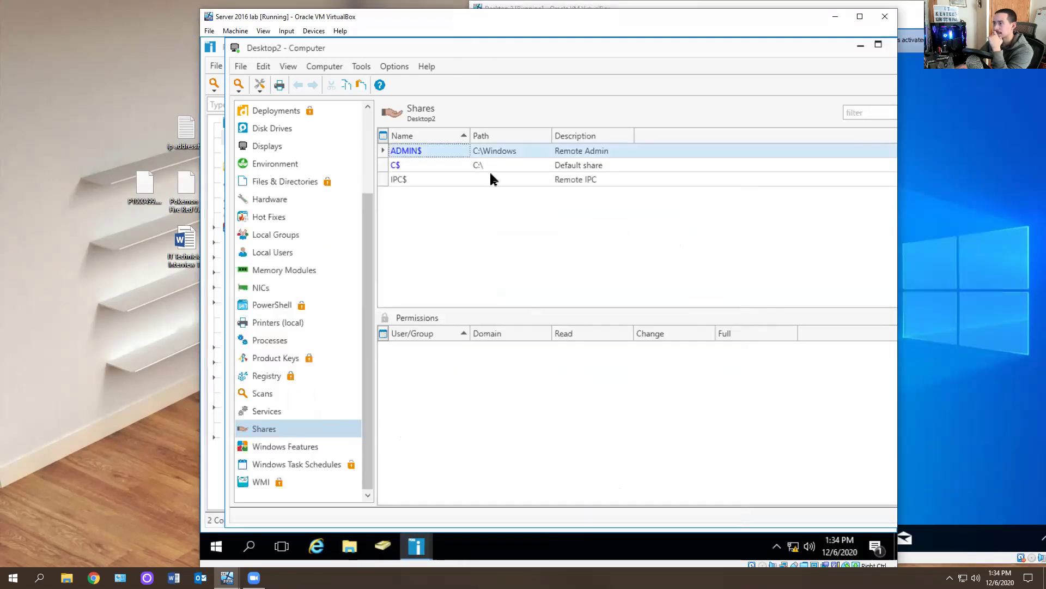
Open Desktop2's C$ share and copy the results file.
left_click(395, 165)
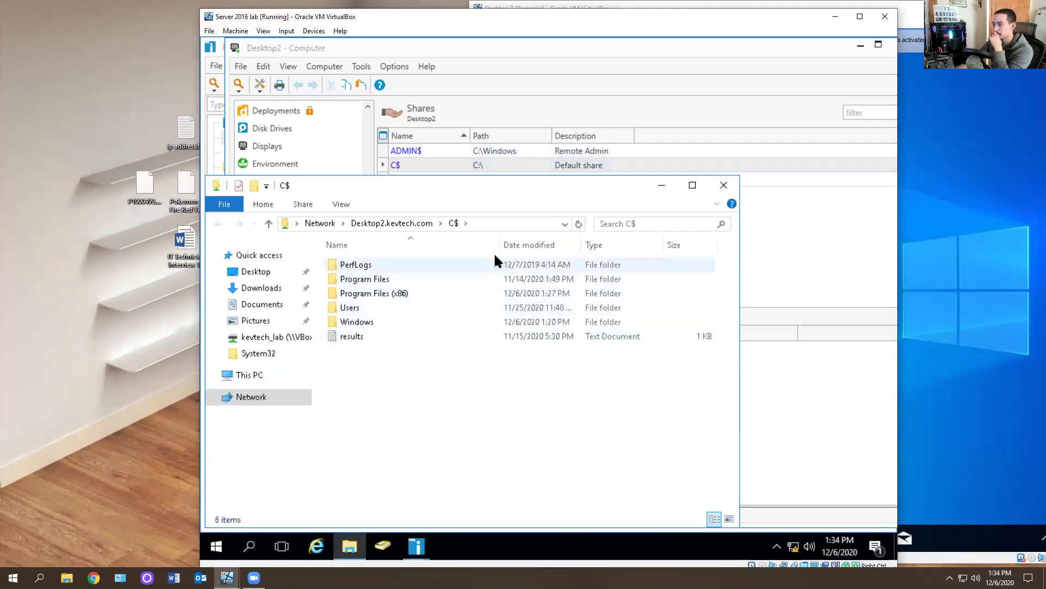
right_click(365, 336)
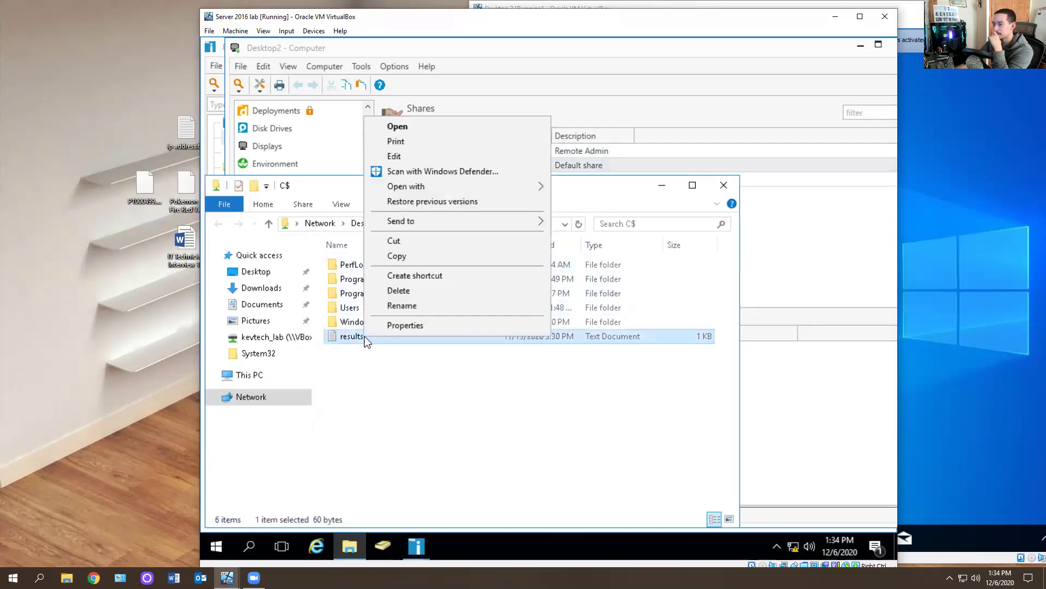
left_click(401, 260)
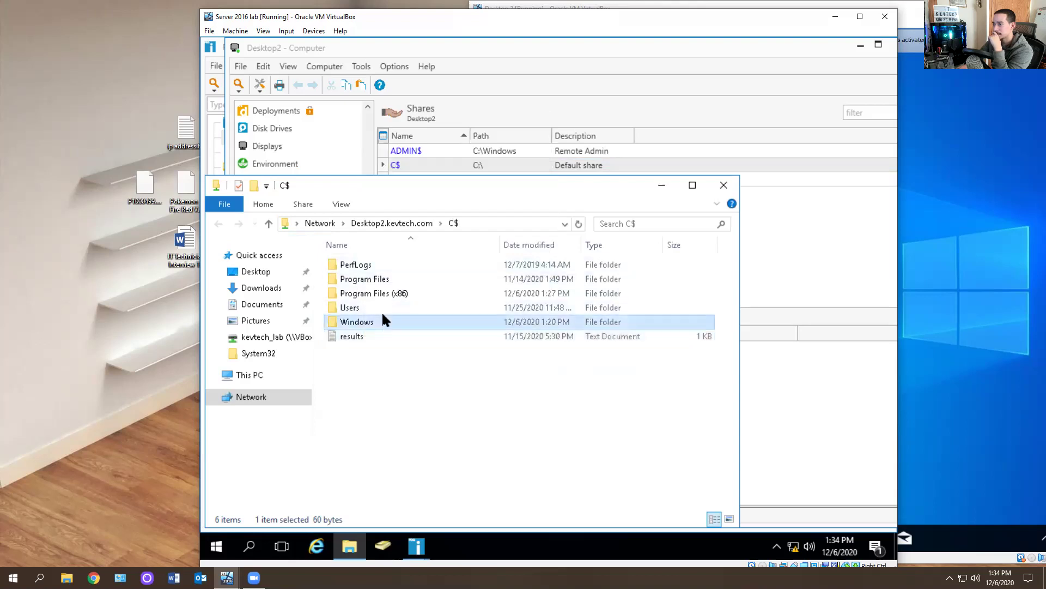
Paste results into Users > profile > Desktop, confirm it on Desktop 2, and close the window.
double_click(369, 307)
double_click(353, 309)
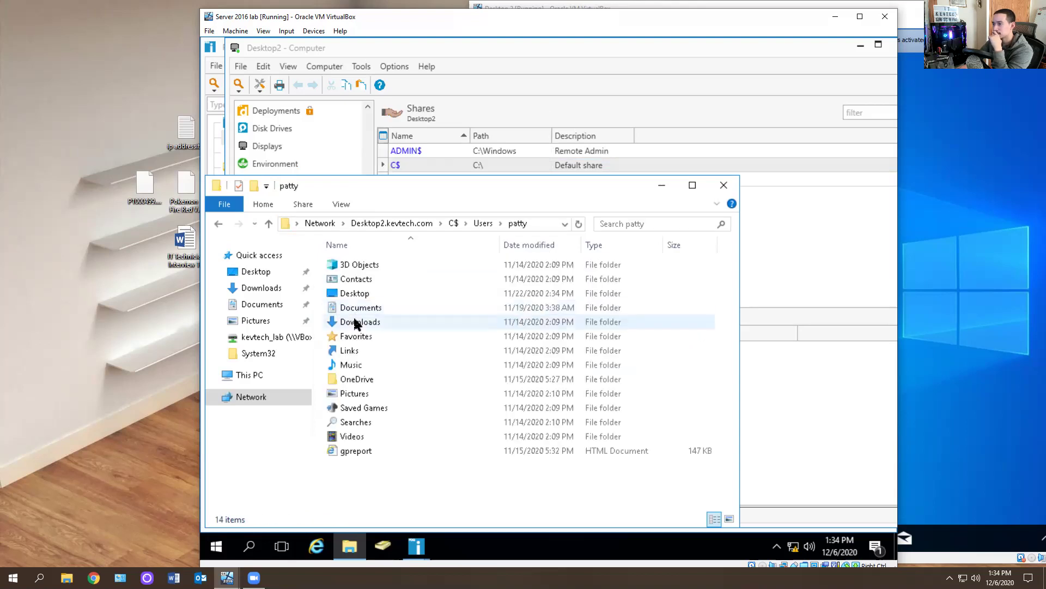
double_click(355, 294)
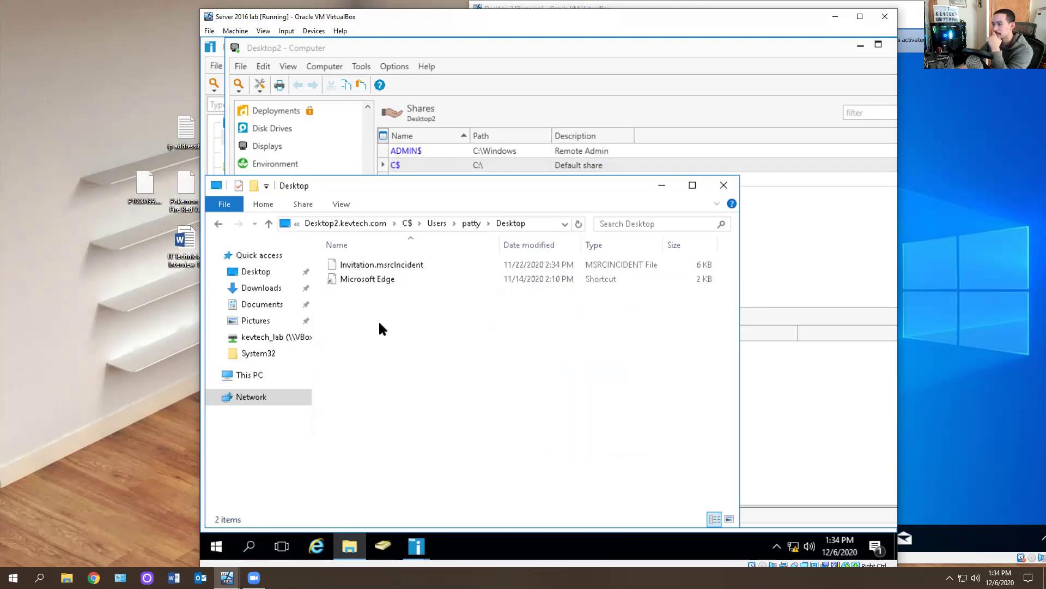
right_click(378, 321)
left_click(411, 413)
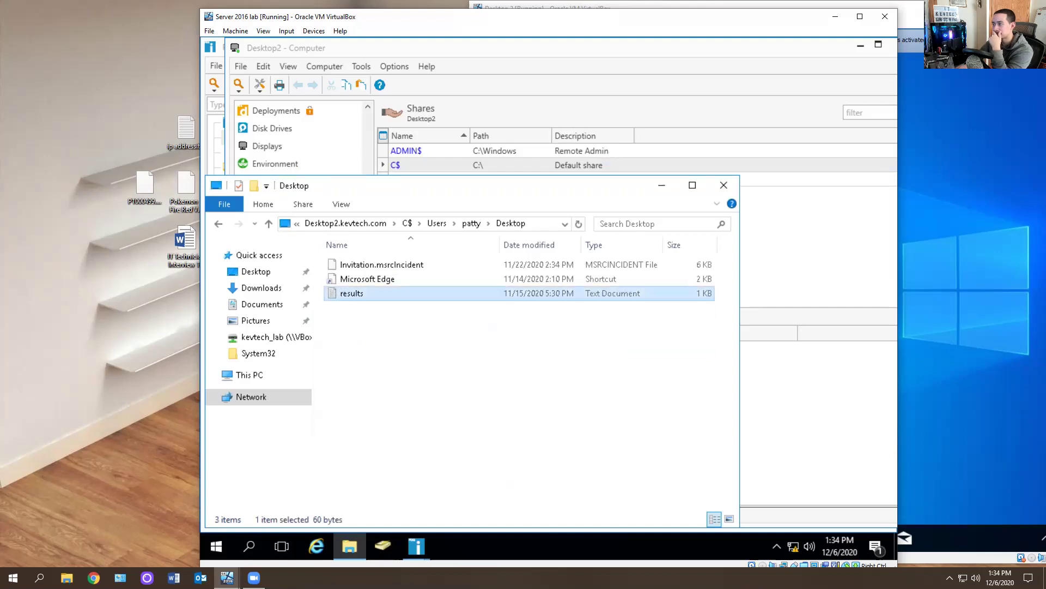
key("alt+Tab")
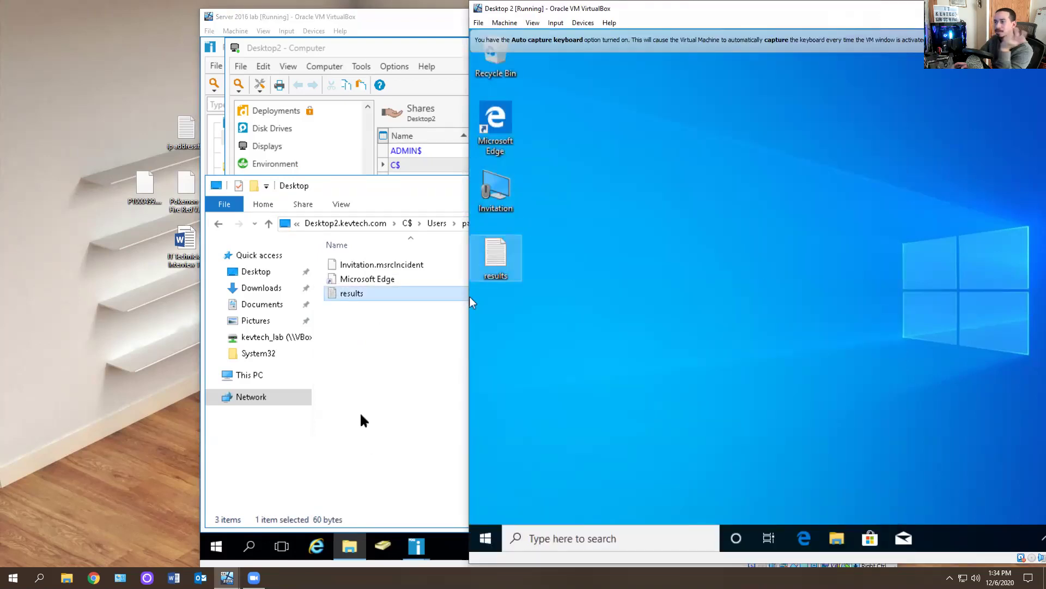
left_click(365, 419)
left_click(723, 185)
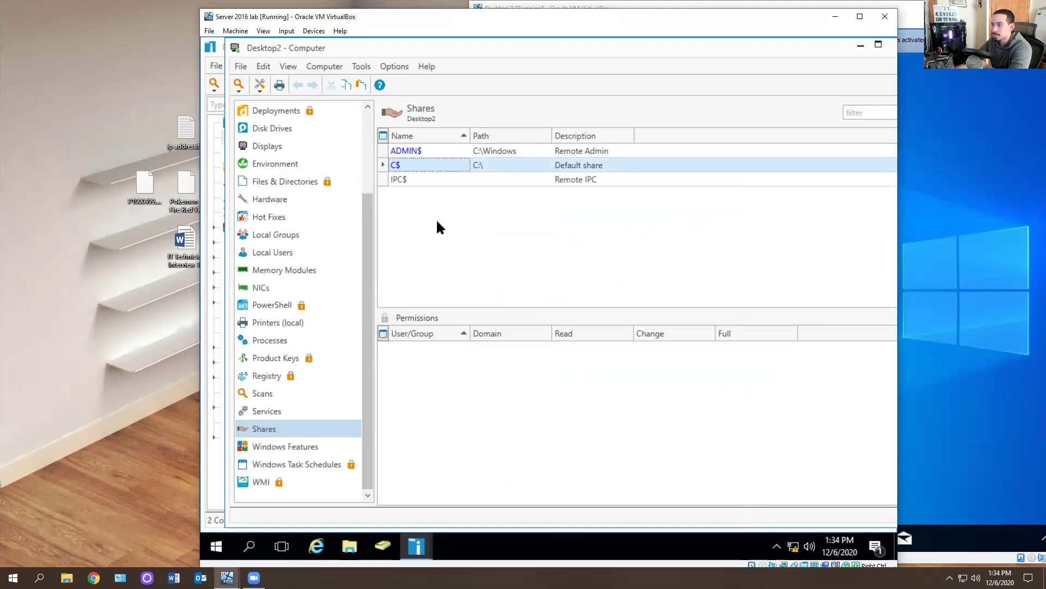
Browse Desktop2's Windows Features, Task Schedules and WMI pages, then open the Computer and Tools menus.
left_click(271, 445)
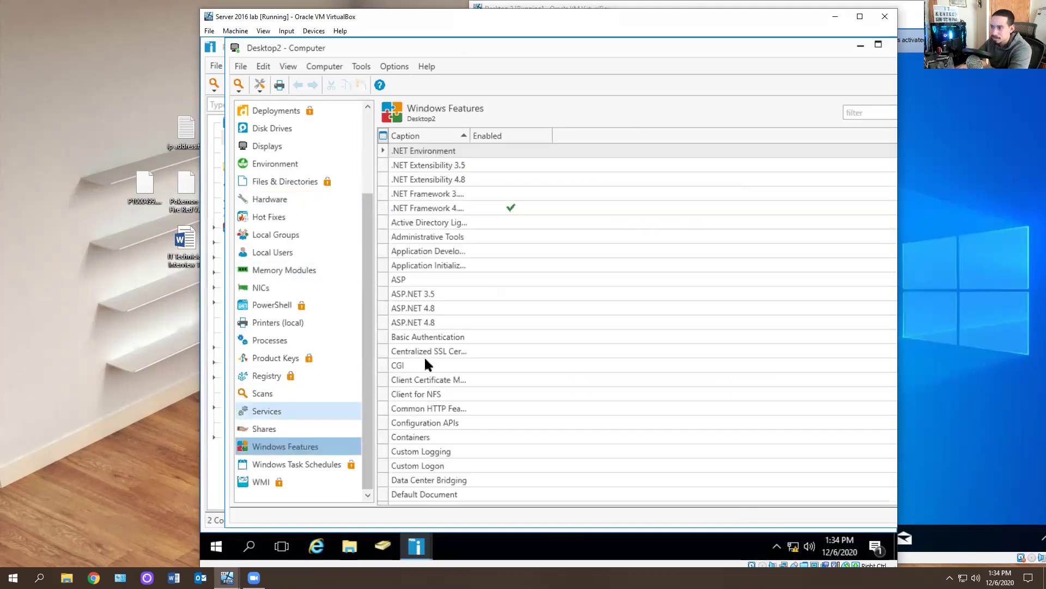
scroll(464, 343, "down", 3)
scroll(469, 340, "up", 3)
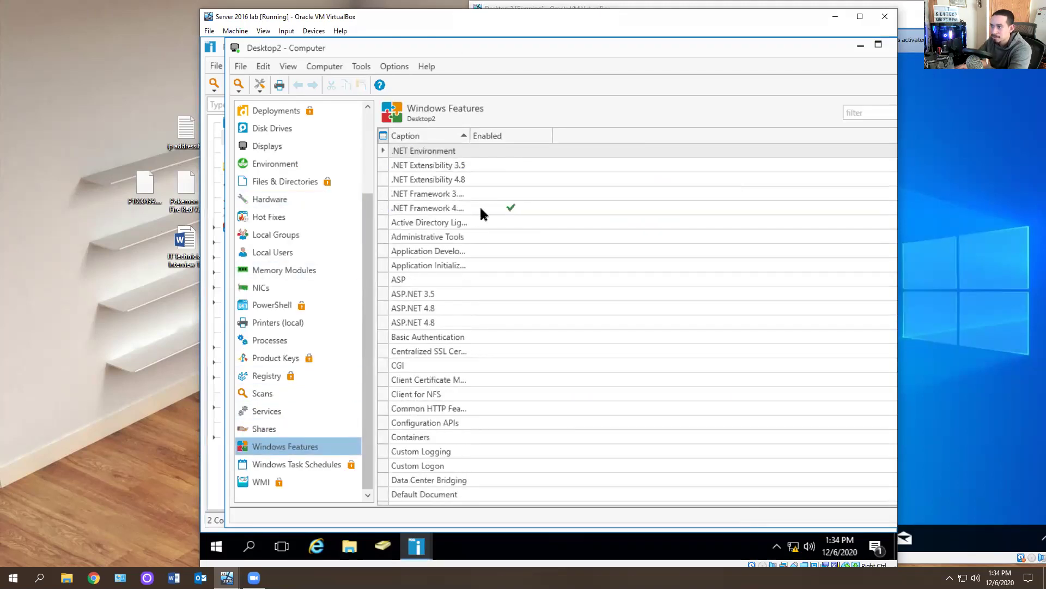
scroll(430, 372, "down", 12)
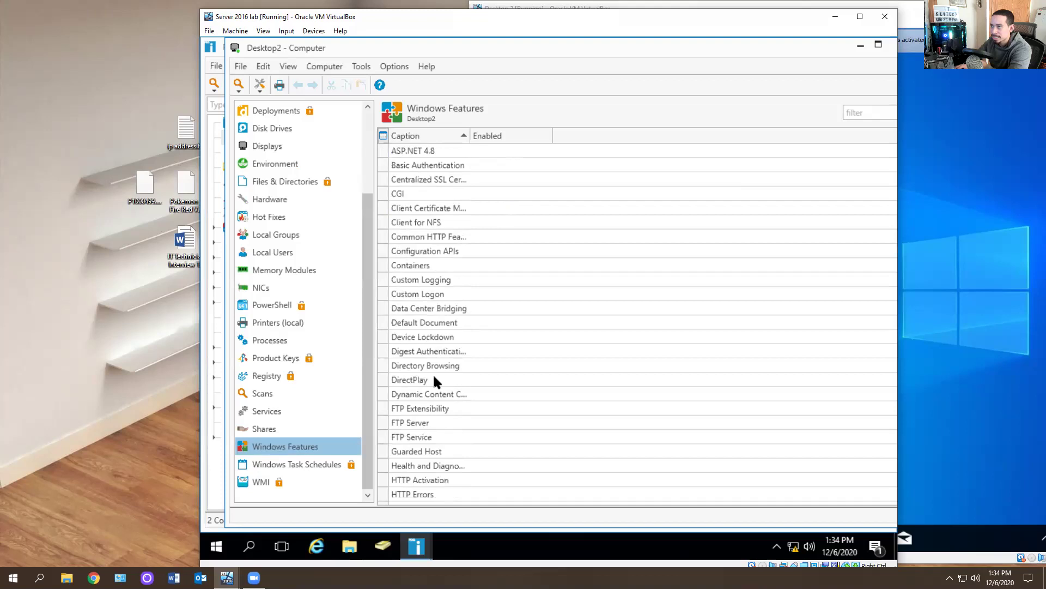
left_click(299, 458)
left_click(279, 480)
left_click(324, 66)
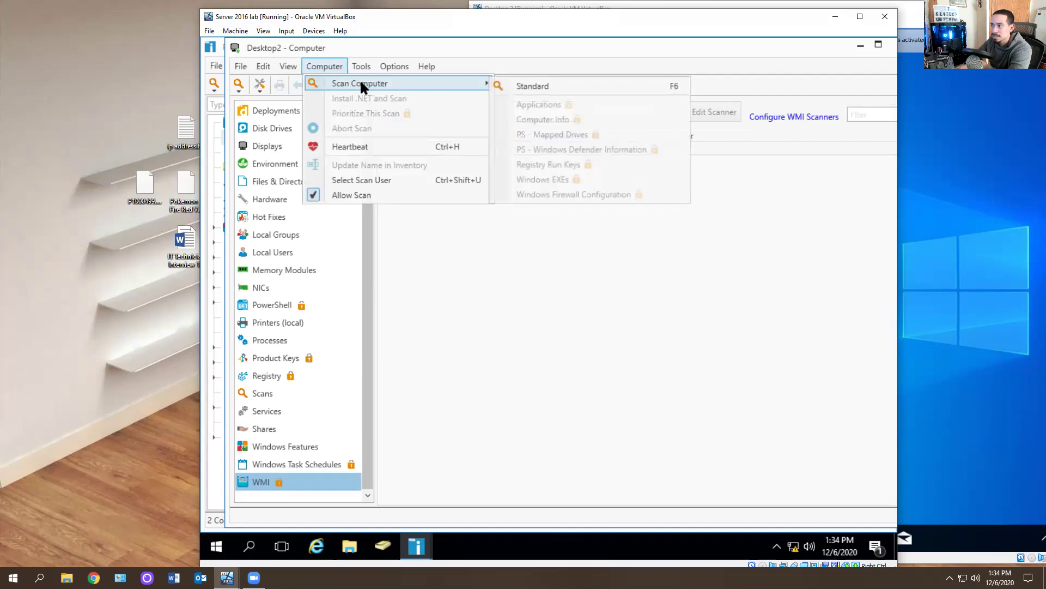
mouse_move(362, 66)
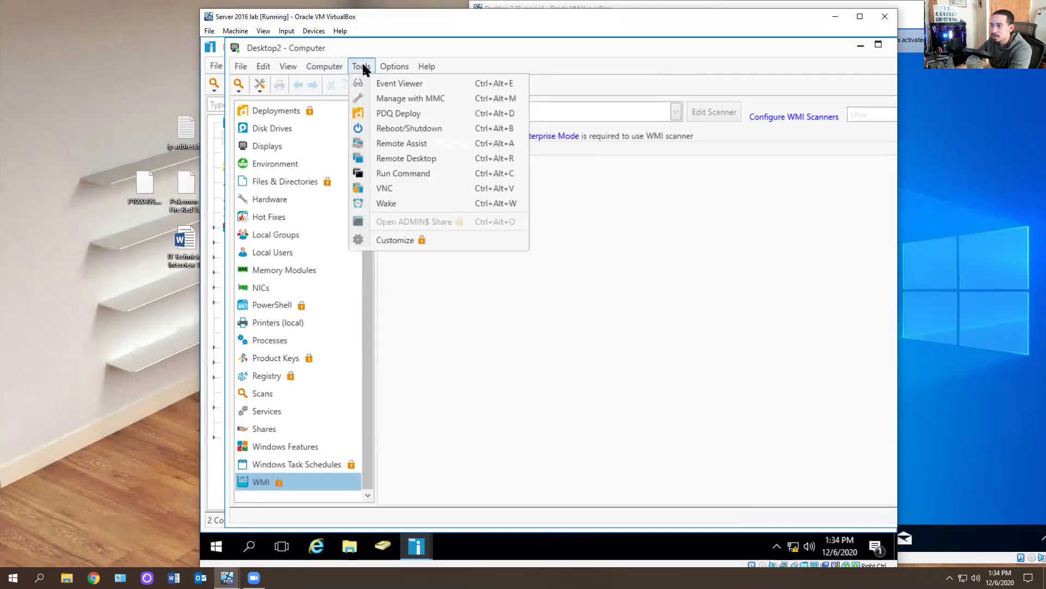
Start a Run Command on Desktop2 with the command type set to cmd.
left_click(403, 174)
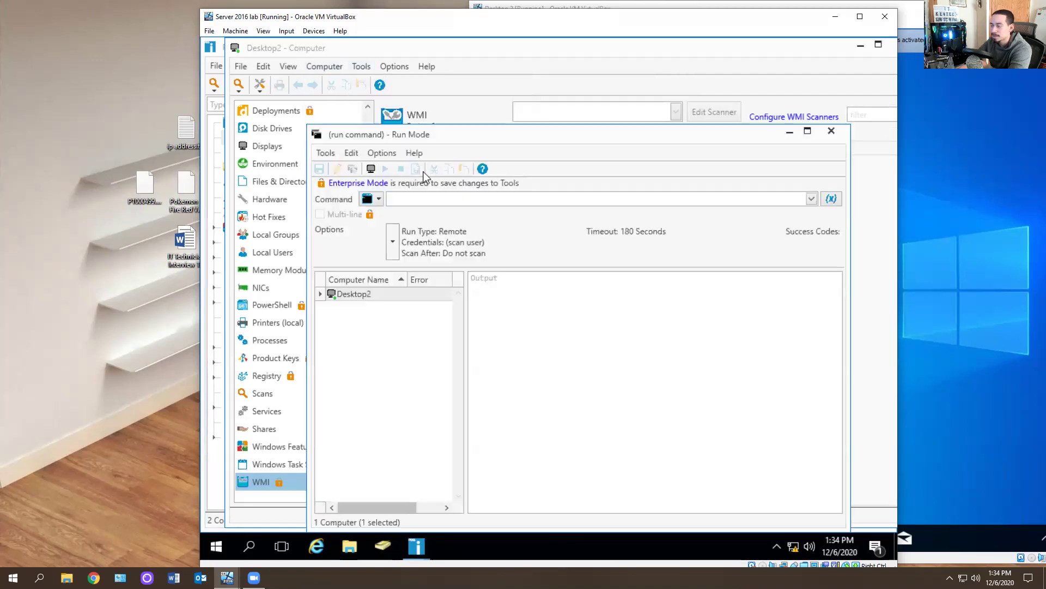
left_click(367, 200)
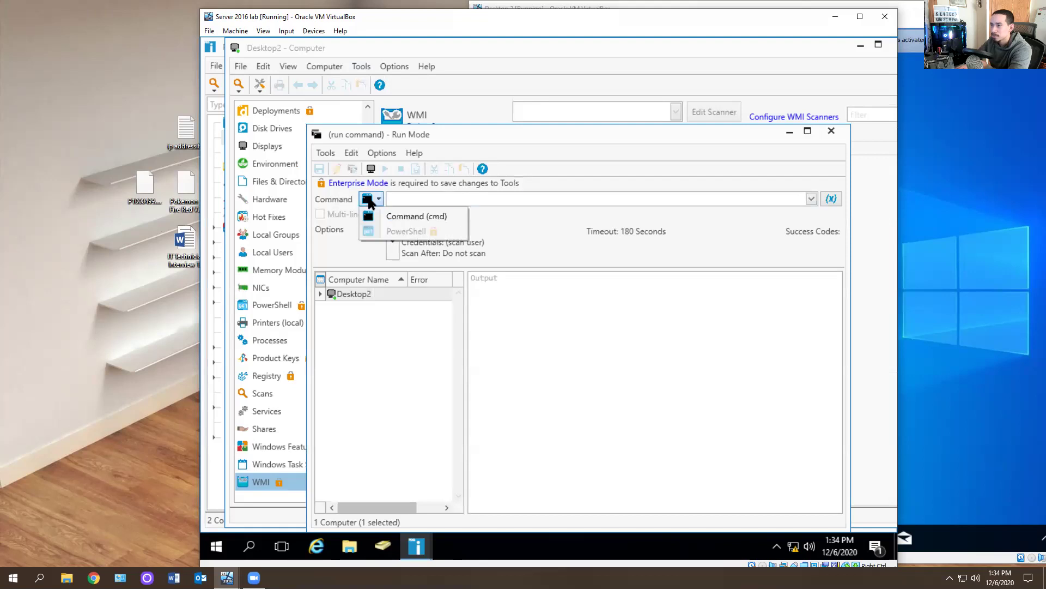
left_click(416, 215)
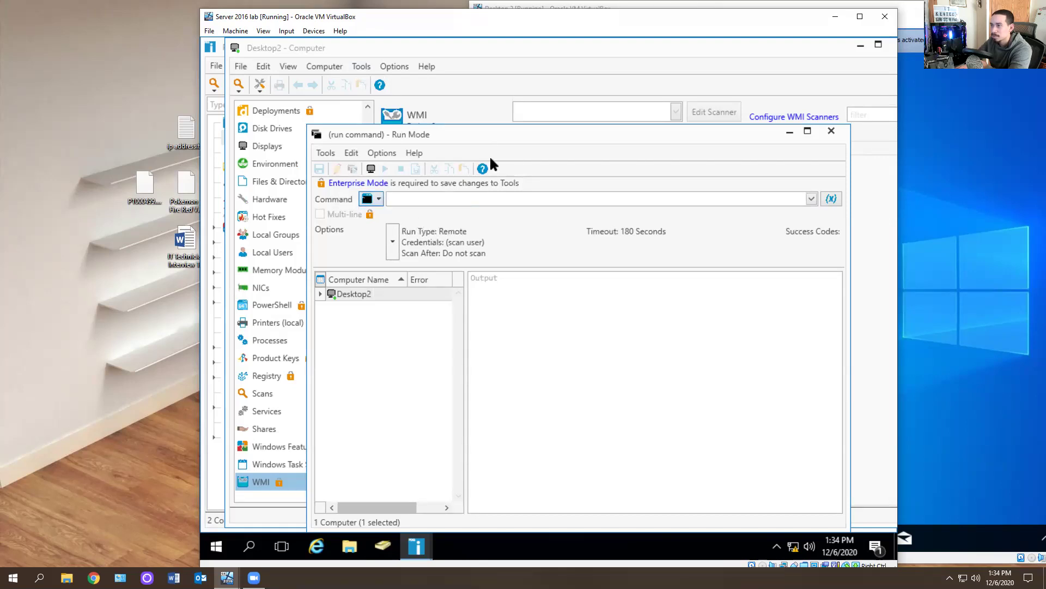
left_click_drag(490, 136, 471, 95)
left_click(794, 155)
left_click(794, 153)
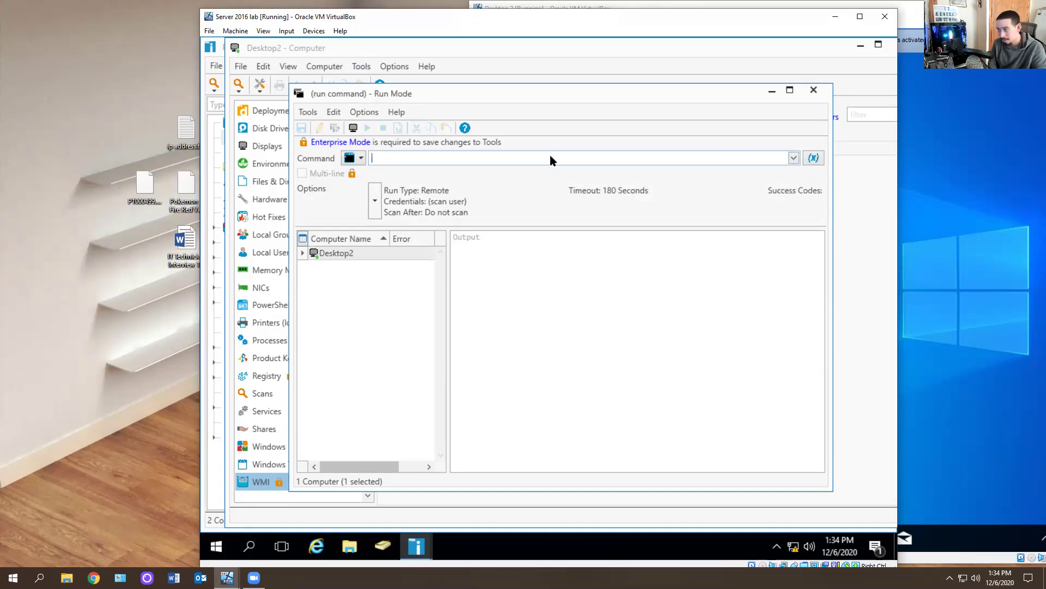
Run ipconfig, reselect it from history, check variables and run options, then close the window.
type("ipconf")
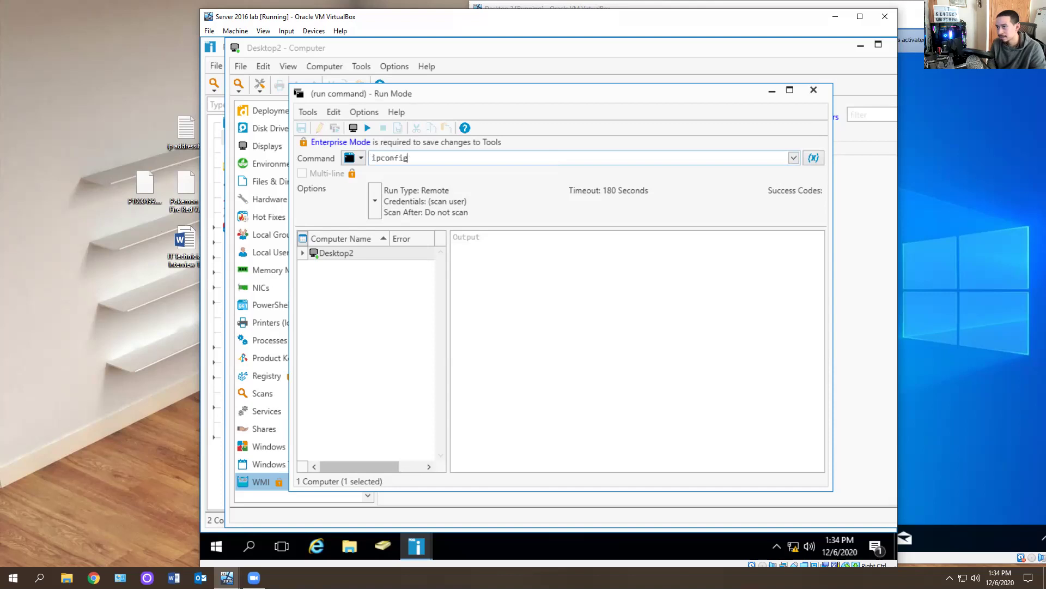
type("ig")
key("Return")
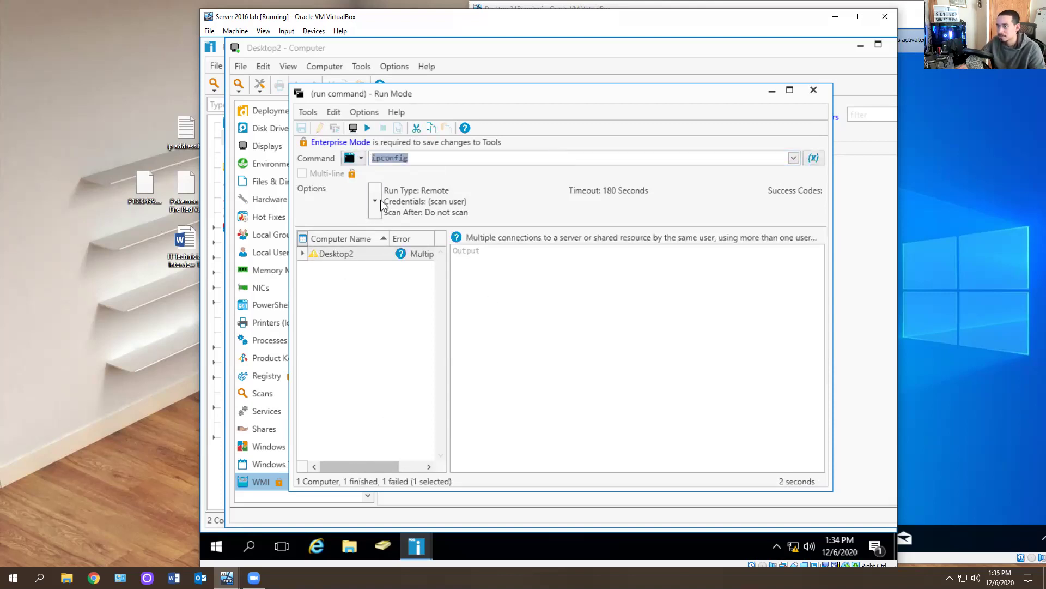
left_click(793, 157)
left_click(794, 157)
left_click(793, 157)
left_click(642, 171)
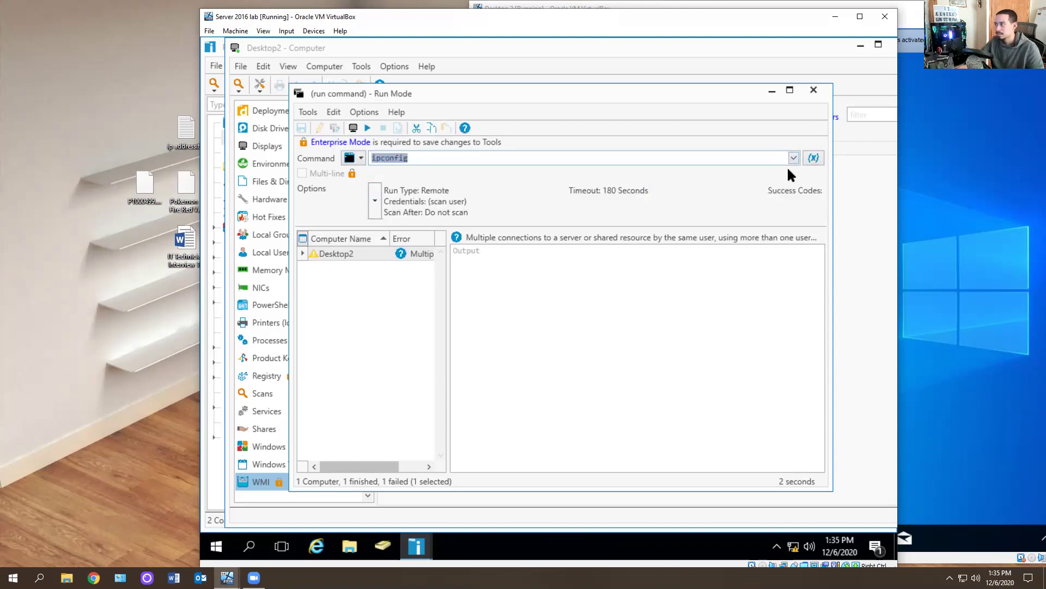
left_click(813, 158)
mouse_move(829, 194)
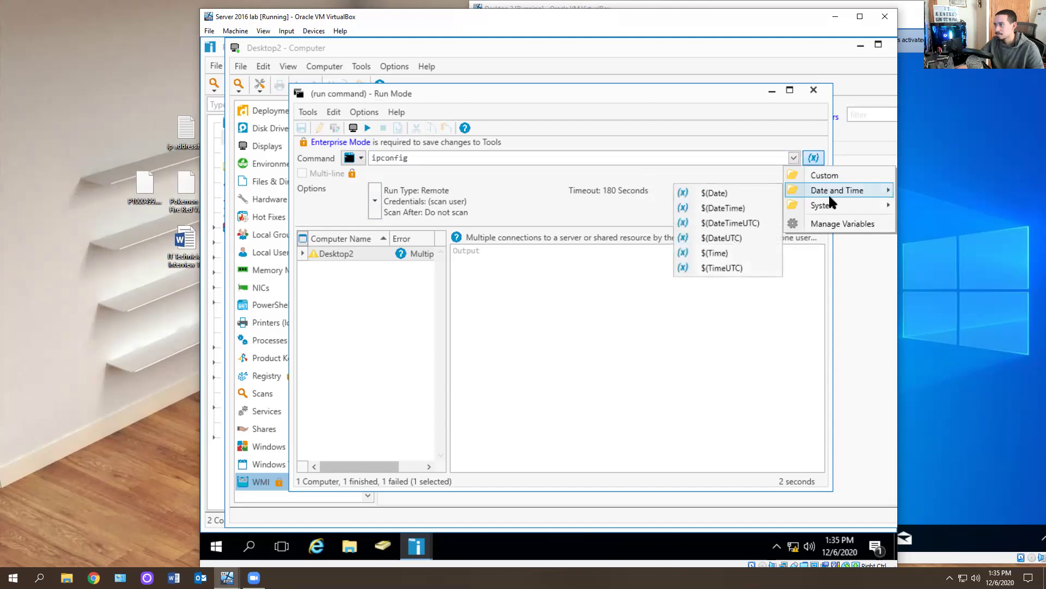
left_click(699, 170)
left_click(374, 200)
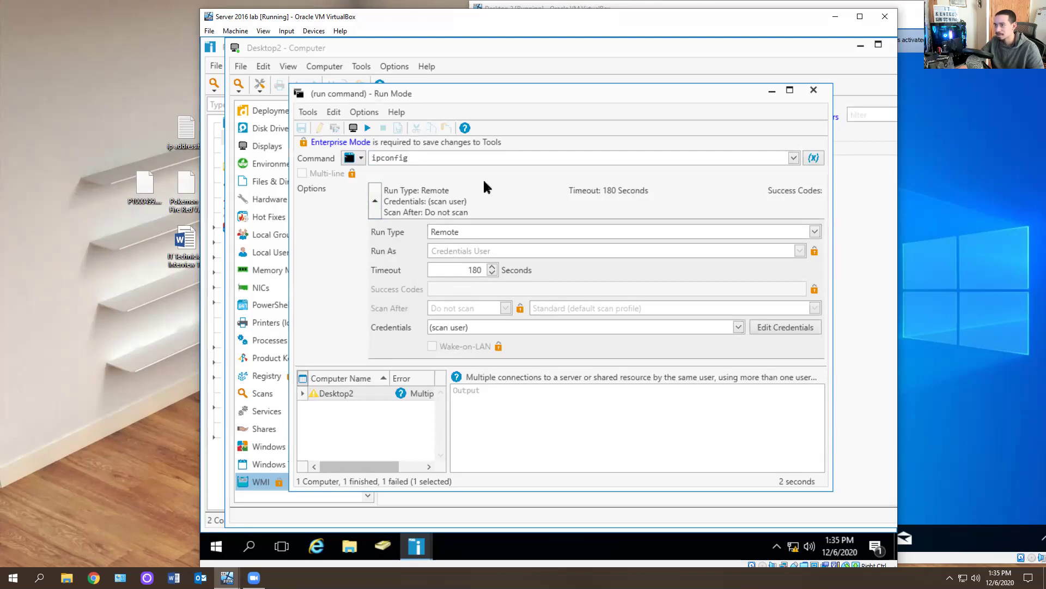
left_click(813, 90)
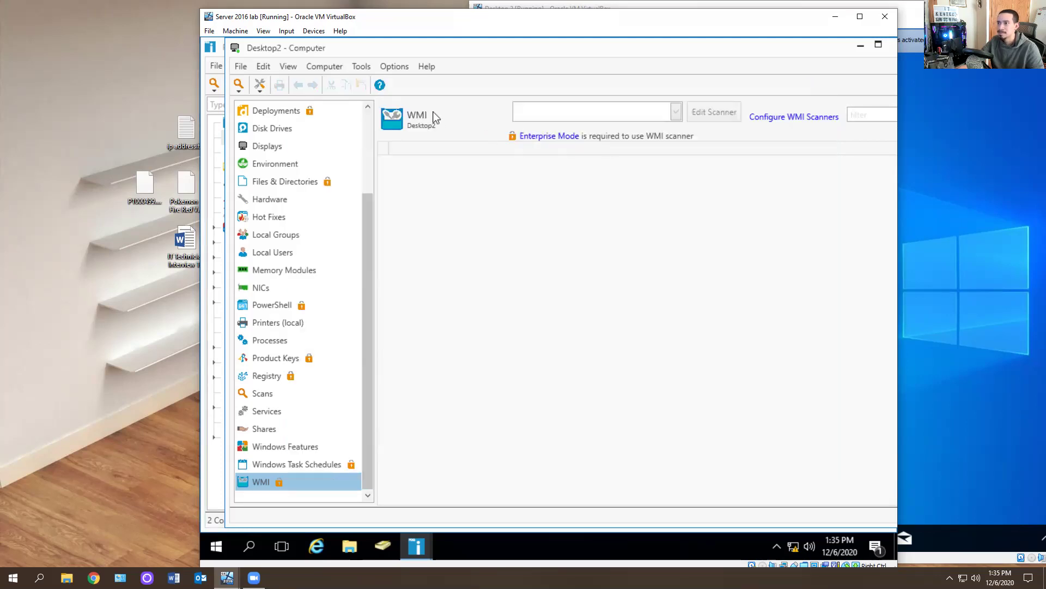
left_click(383, 67)
left_click(370, 66)
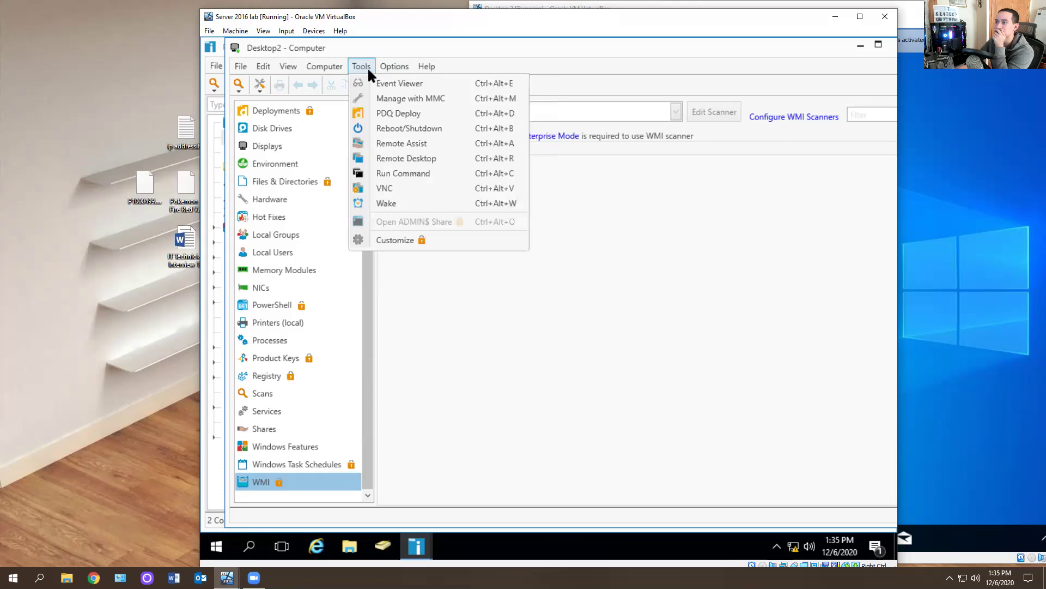
left_click(427, 99)
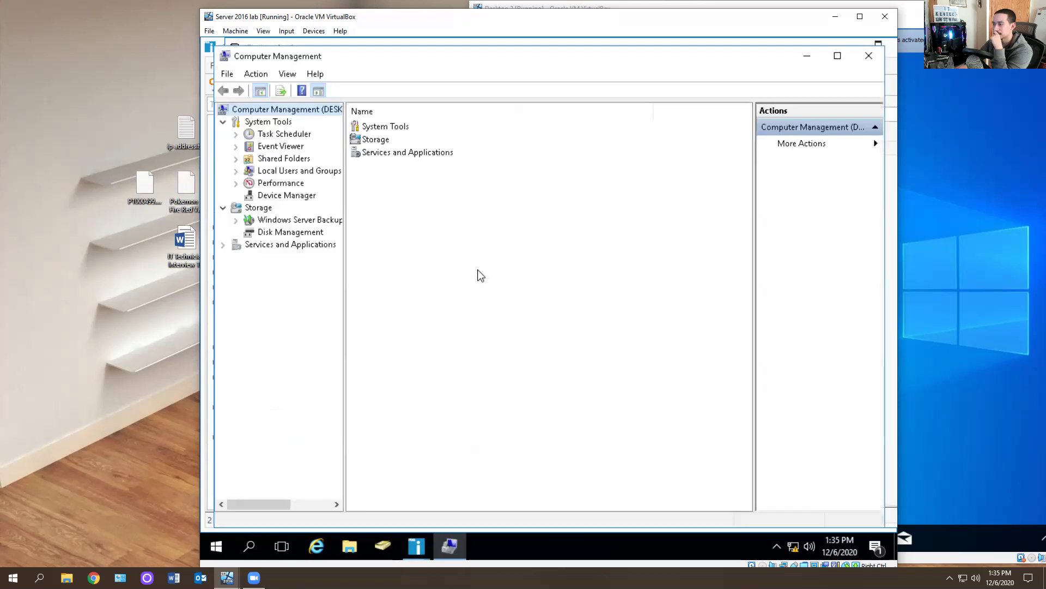
left_click_drag(384, 53, 408, 62)
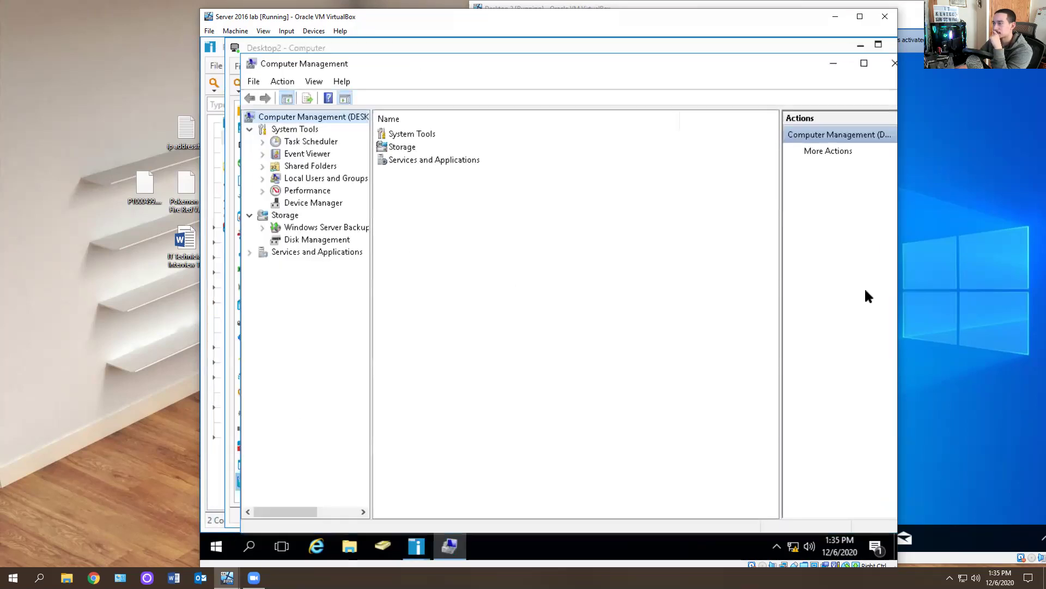
left_click(1034, 287)
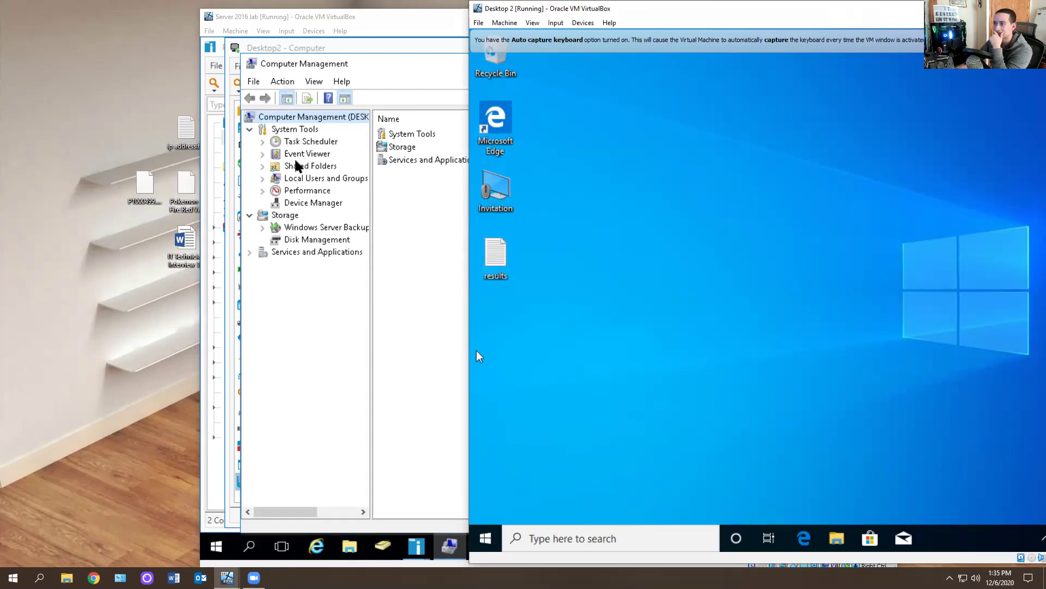
left_click(263, 178)
left_click(308, 180)
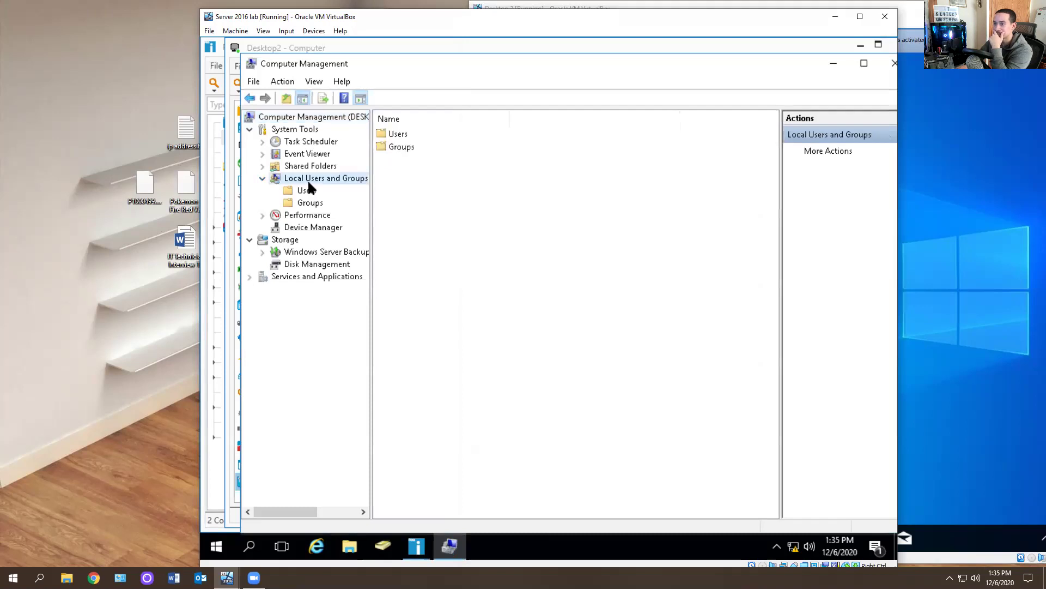
left_click(315, 187)
right_click(482, 225)
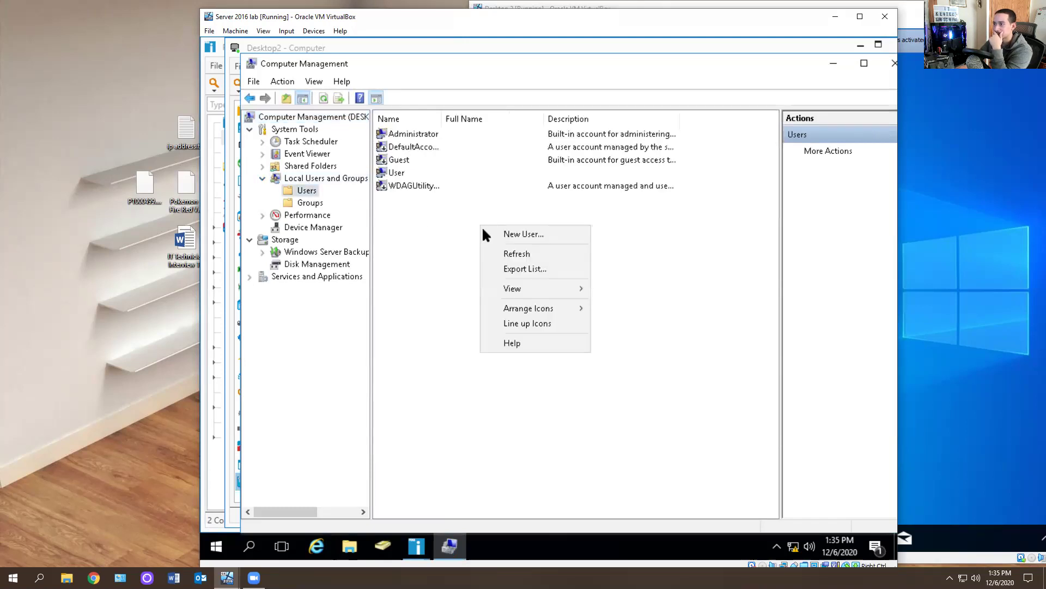
left_click(977, 278)
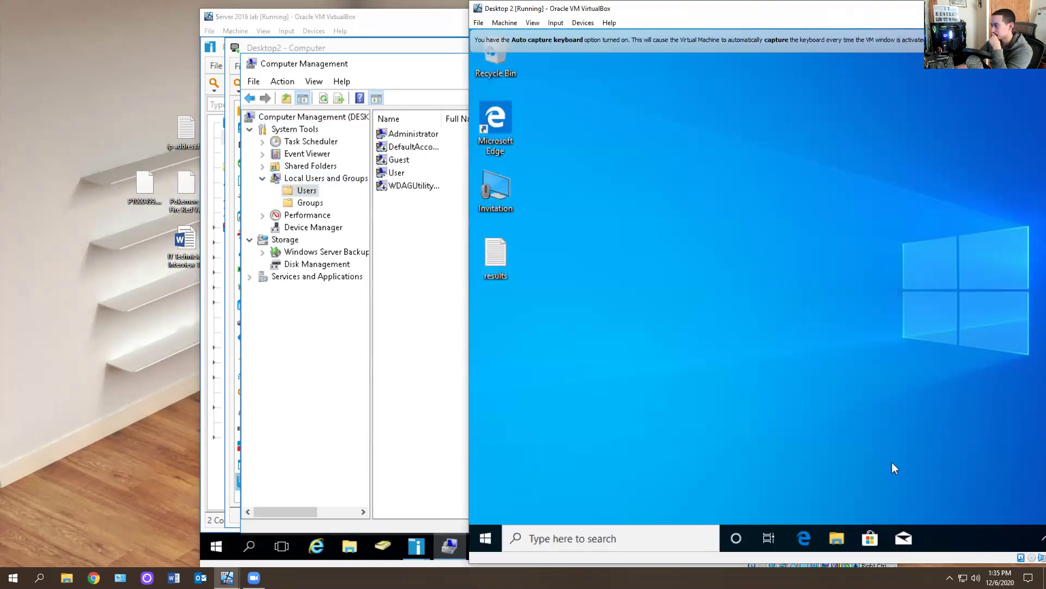
left_click(427, 263)
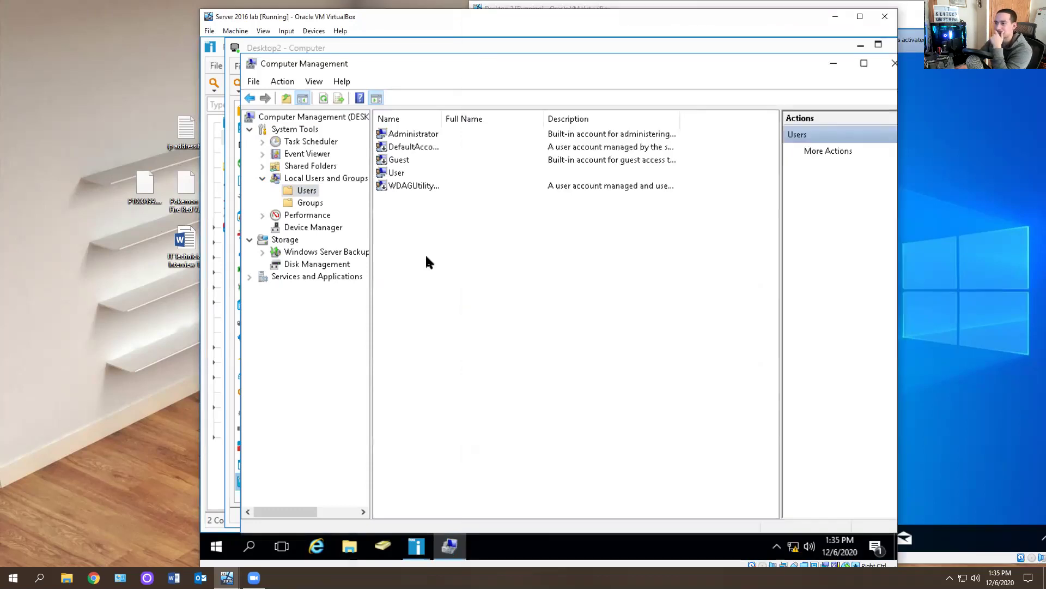
left_click(895, 63)
left_click(393, 71)
mouse_move(363, 66)
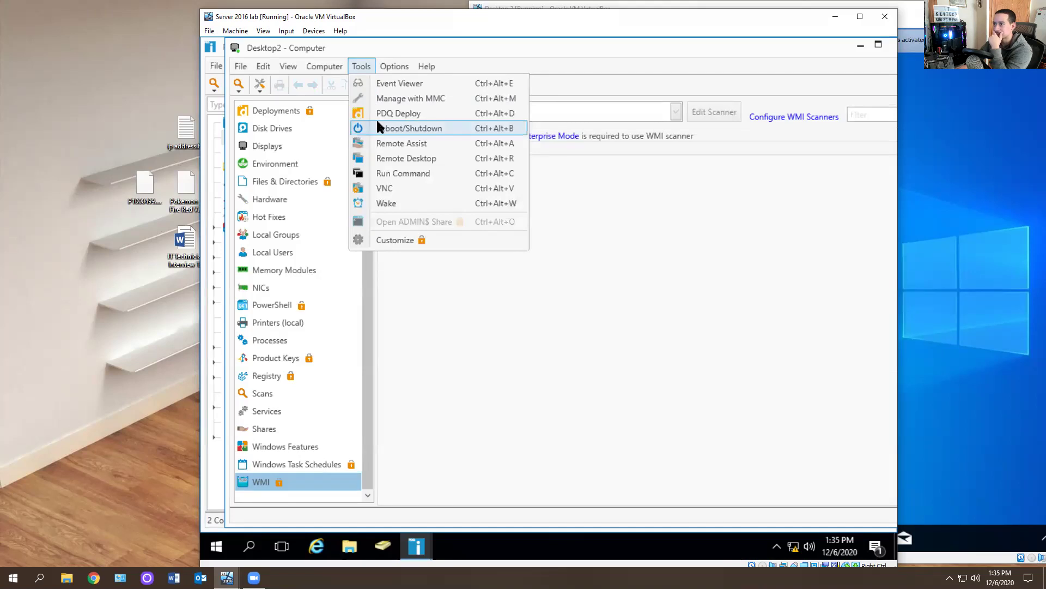
Launch Remote Desktop to Desktop2 and submit the administrator password at the credentials prompt.
left_click(413, 156)
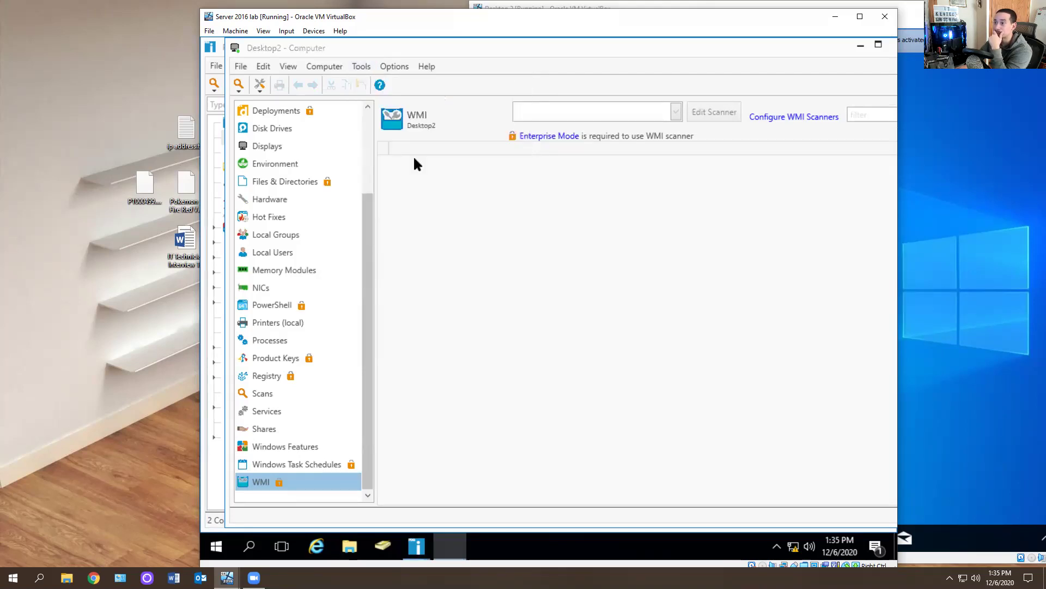
left_click(931, 270)
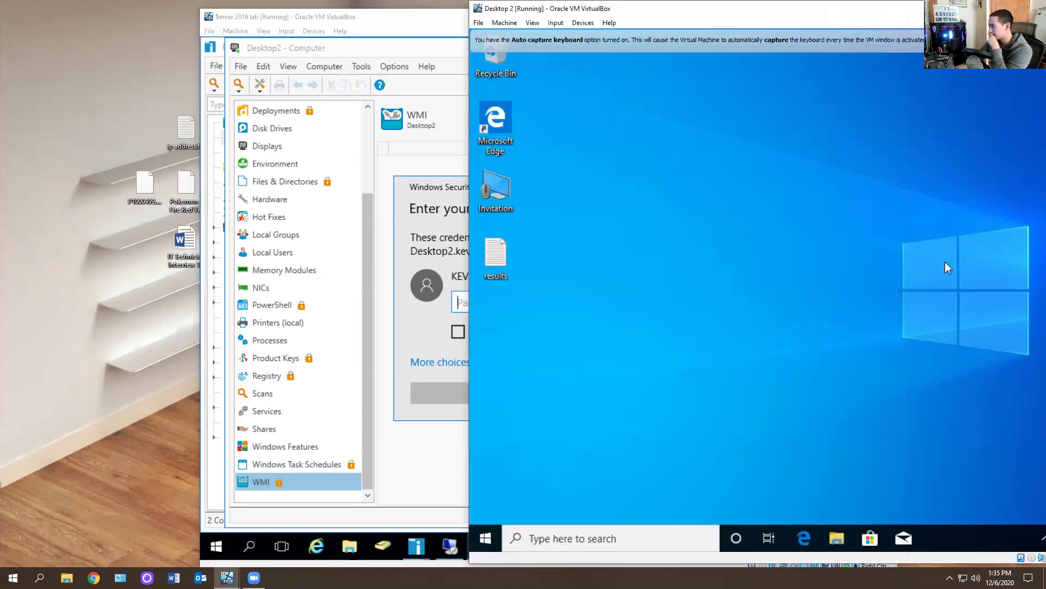
left_click(434, 252)
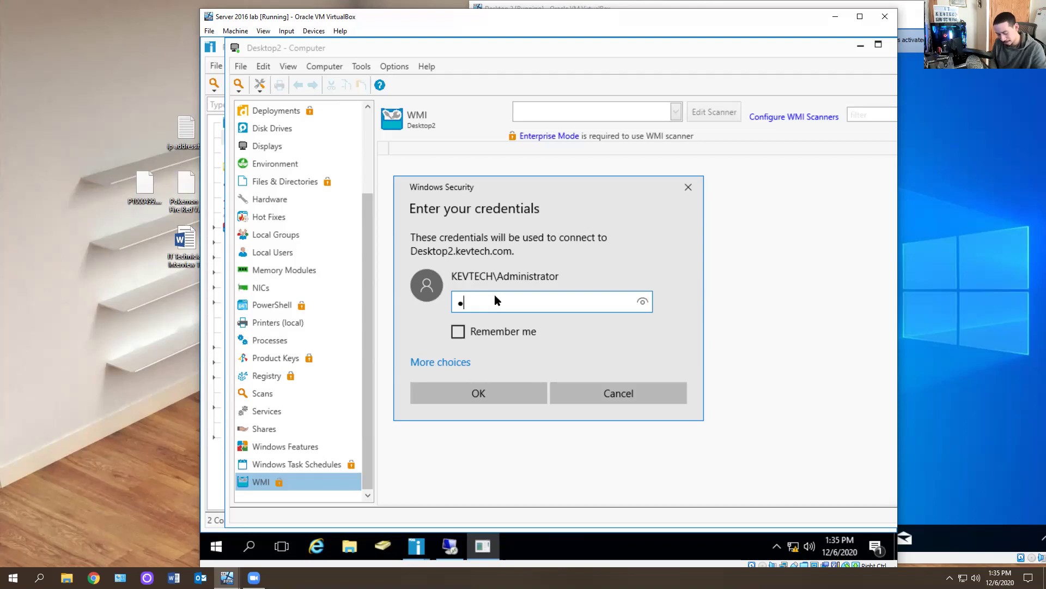
type("•••••••••••")
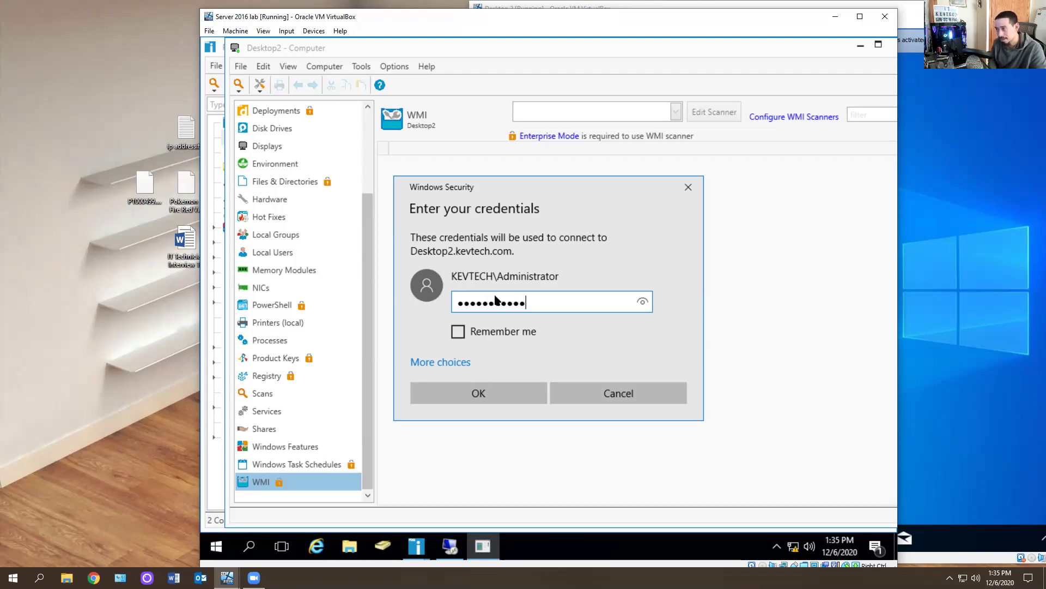
key("Return")
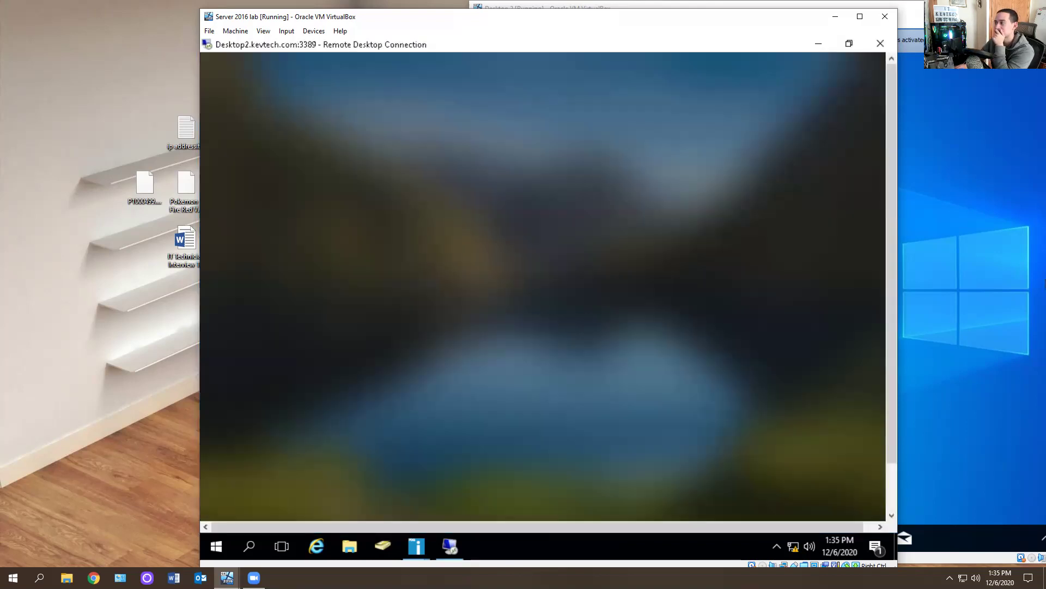
Confirm signing in as another user and allow the connection, disconnecting Desktop 2's local session.
left_click(947, 223)
left_click(466, 315)
left_click(505, 411)
left_click(913, 241)
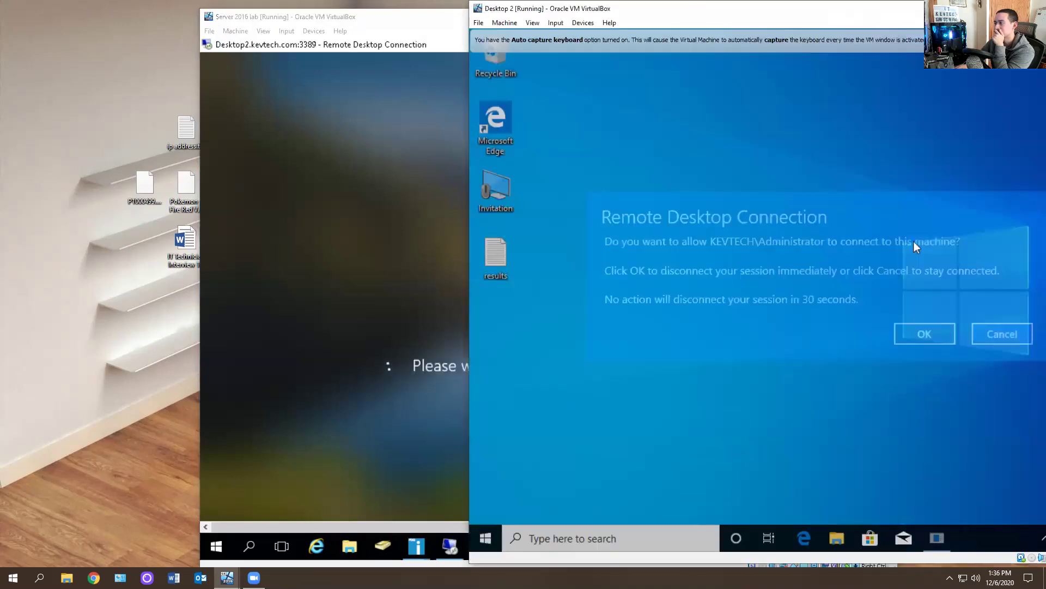
left_click(928, 334)
left_click(263, 292)
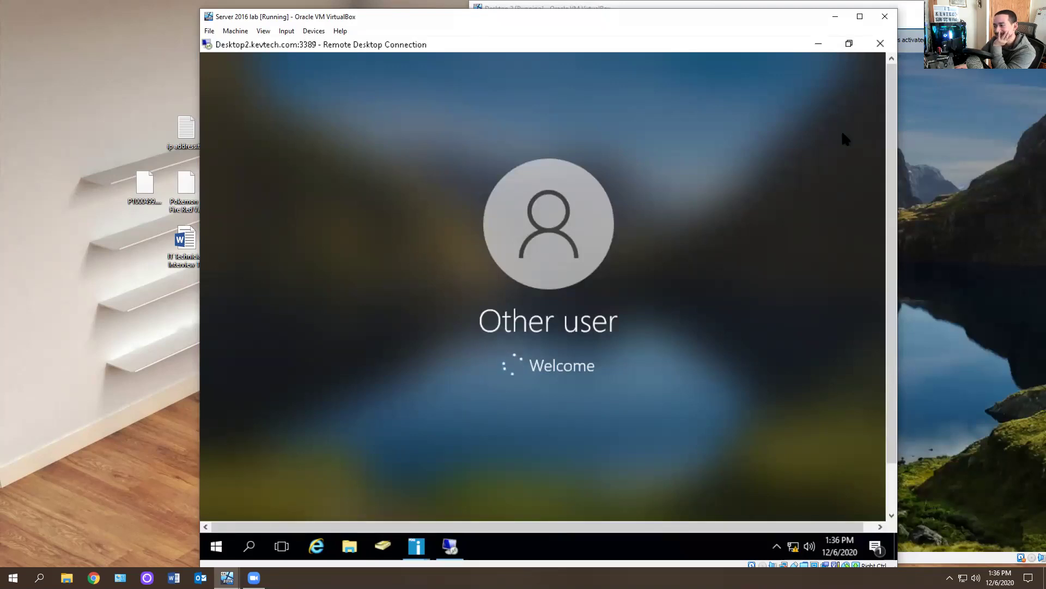
Bring up Desktop 2's sign-in screen and keep the local user account selected.
left_click(959, 222)
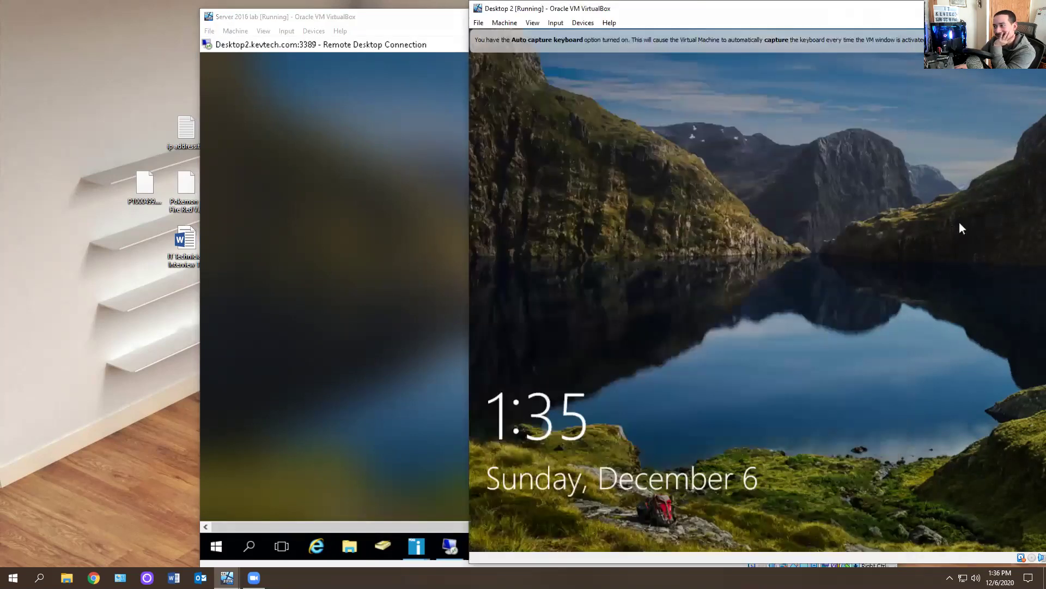
left_click(354, 249)
left_click(965, 212)
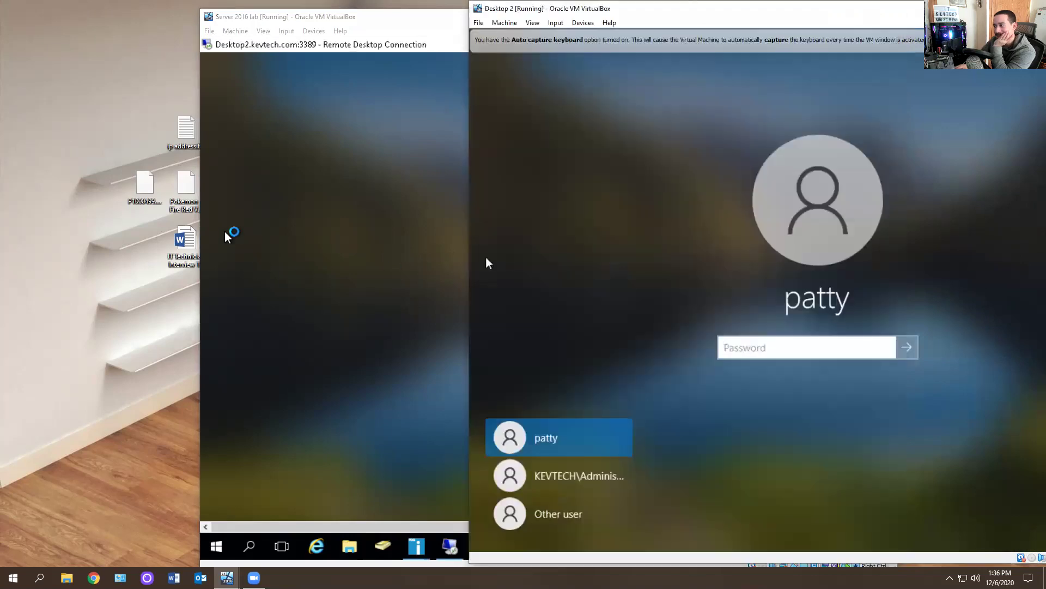
left_click(228, 237)
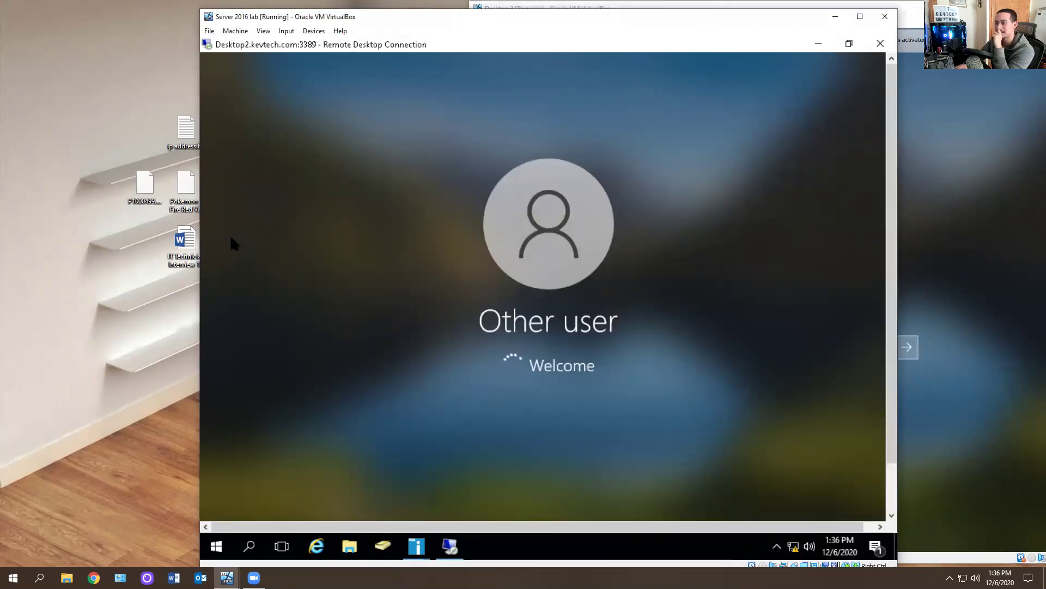
left_click(939, 240)
left_click(398, 262)
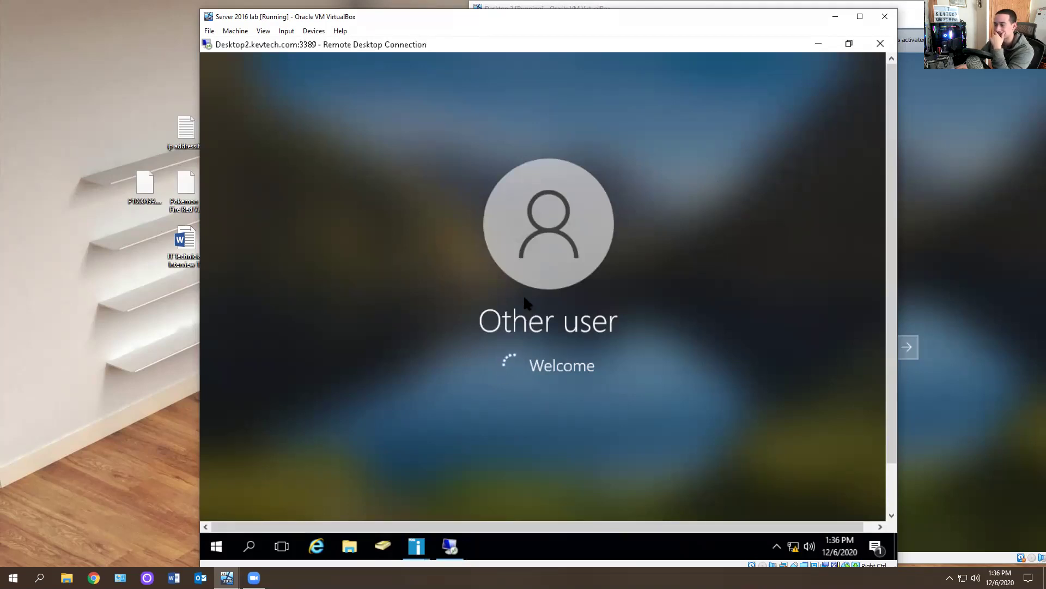
left_click(933, 243)
left_click(291, 252)
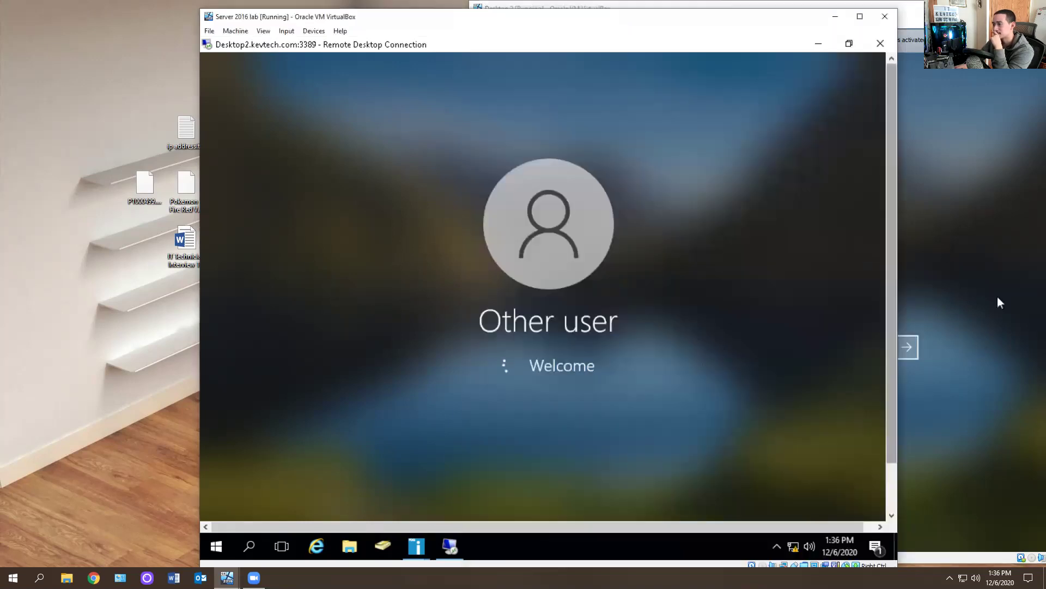
left_click(1002, 303)
left_click(603, 478)
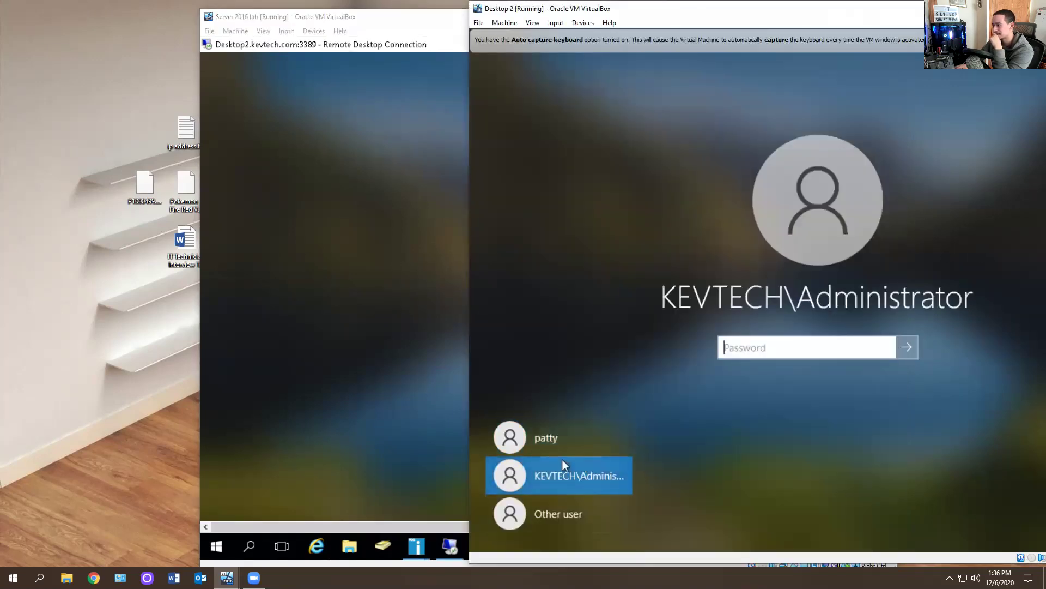
left_click(537, 438)
left_click(339, 310)
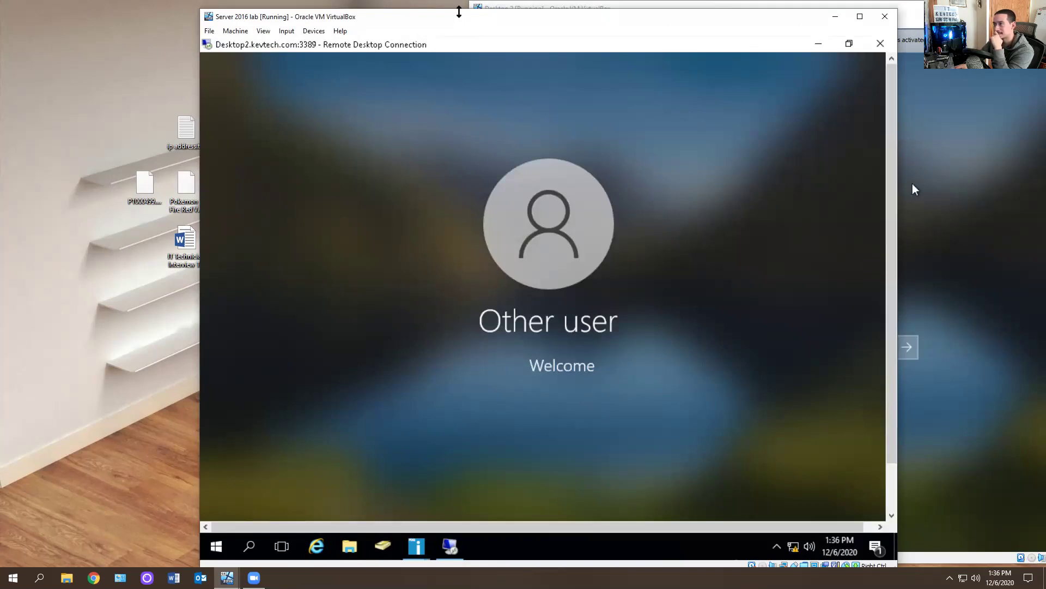
Maximize the server window and disconnect the Remote Desktop session to Desktop2.
left_click_drag(459, 12, 561, 14)
left_click(833, 36)
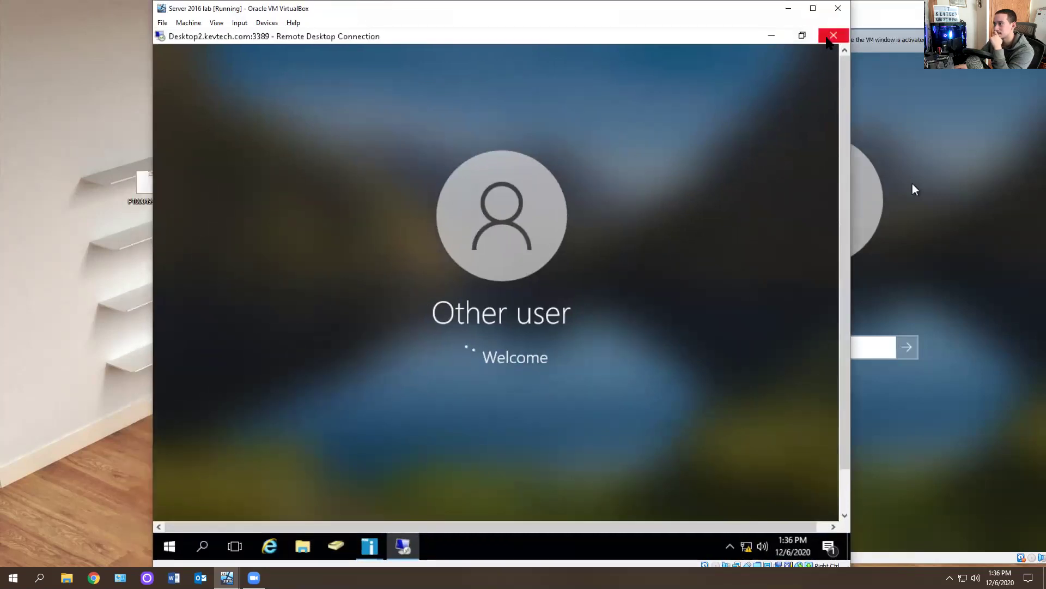
left_click(545, 303)
Sign in on Desktop 2 with the local user's password.
left_click(913, 183)
left_click(785, 346)
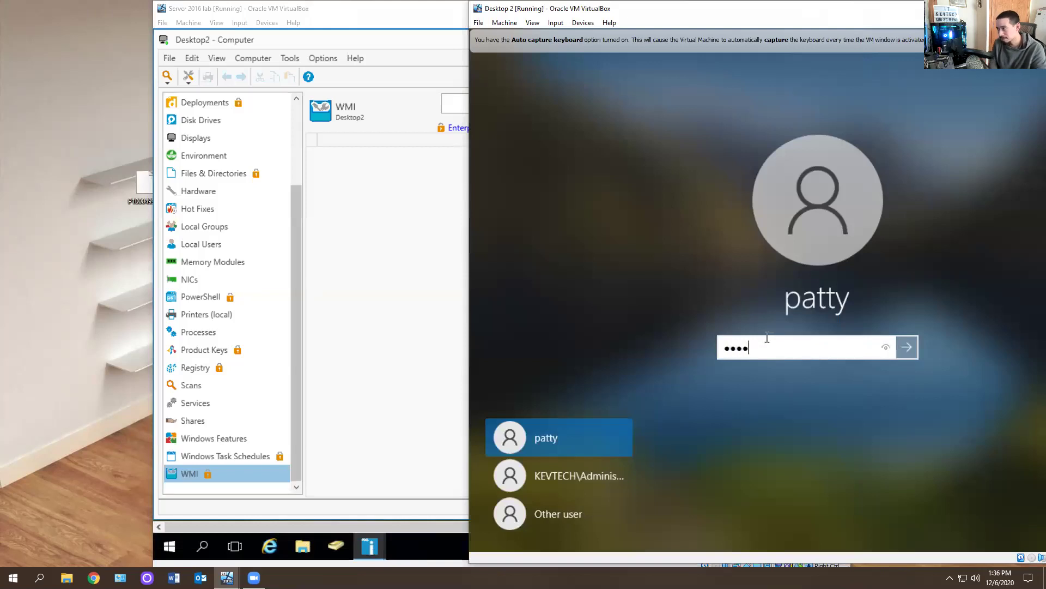
key("Return")
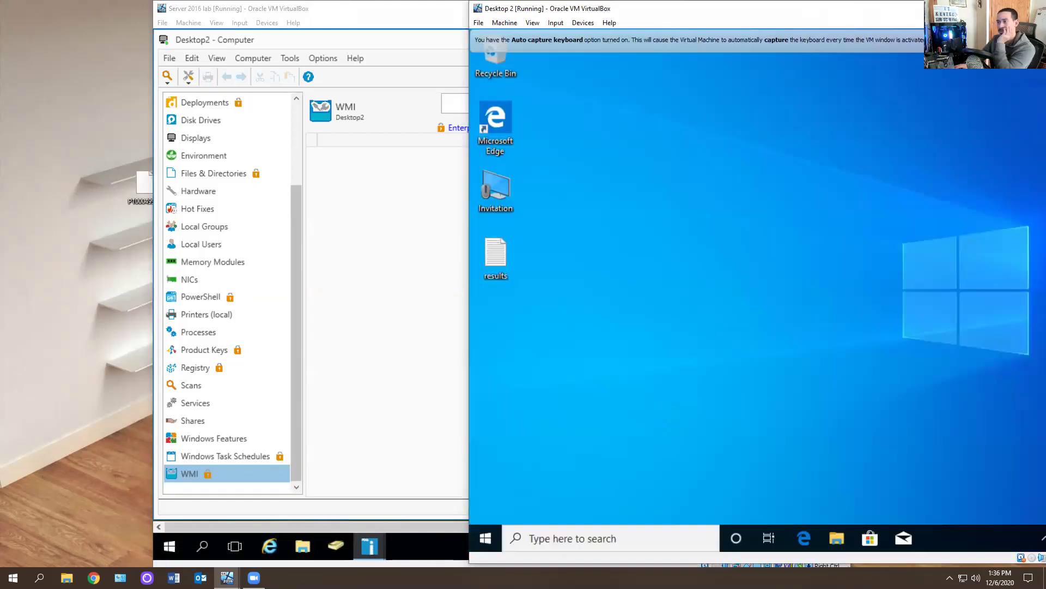
Close the Shared Folders - Report window on the server.
left_click(335, 216)
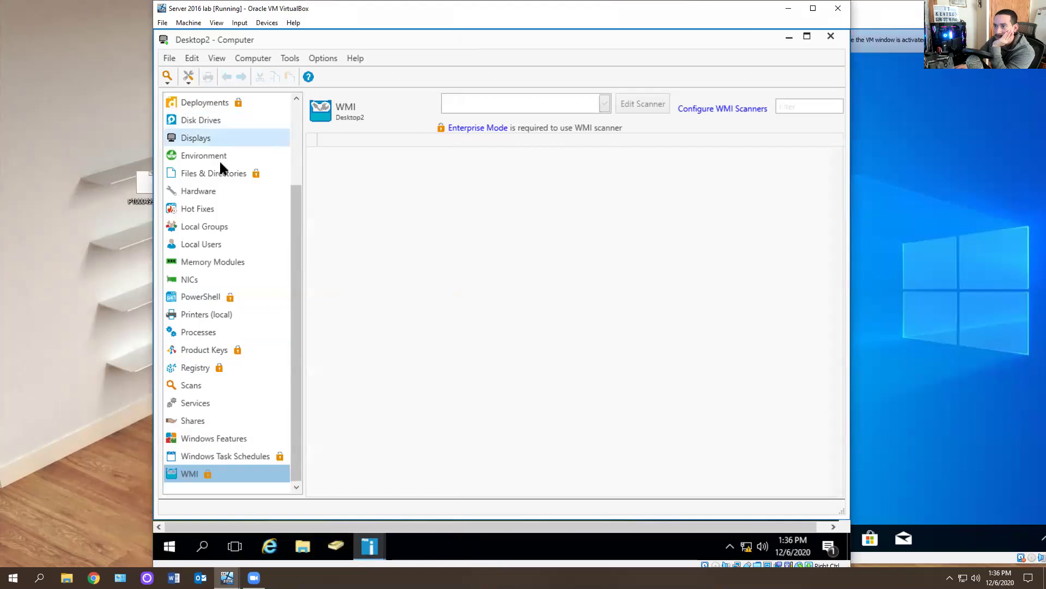
left_click(369, 546)
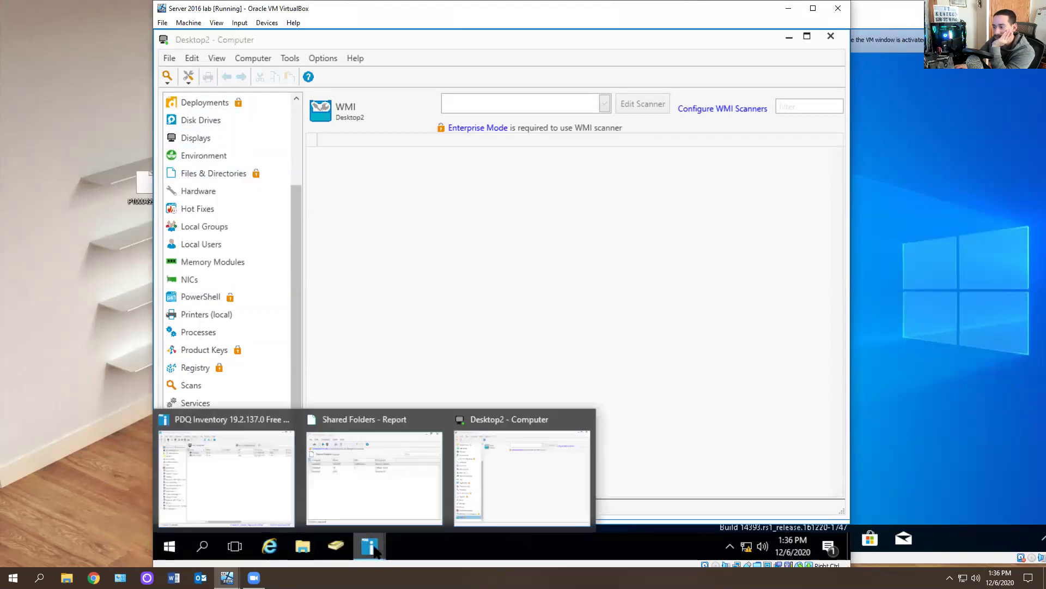
left_click(369, 546)
left_click(388, 500)
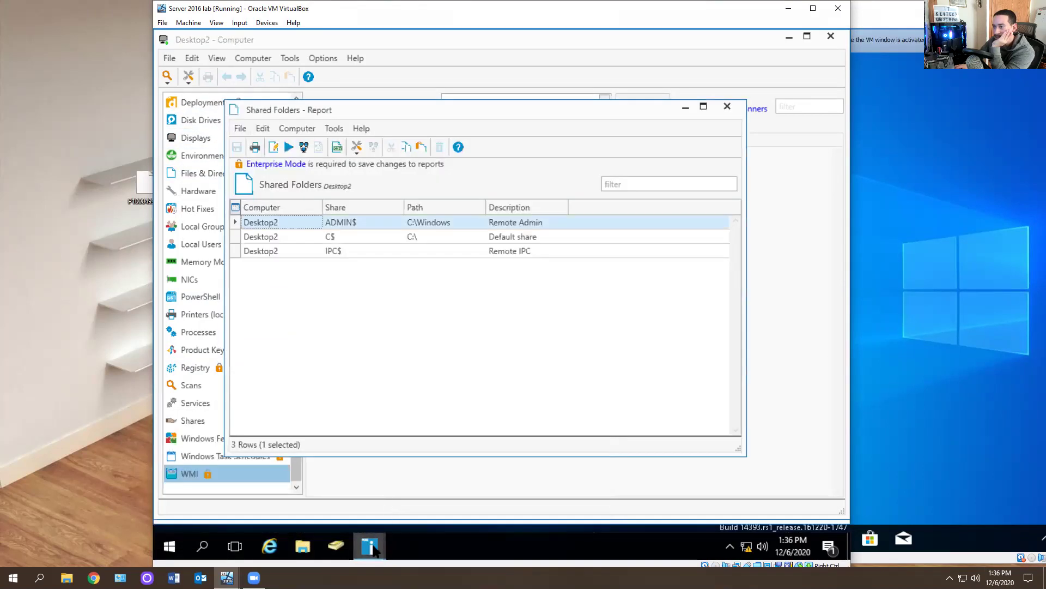
left_click(737, 107)
Return to PDQ Inventory and open Desktop2's Tools menu.
left_click(370, 547)
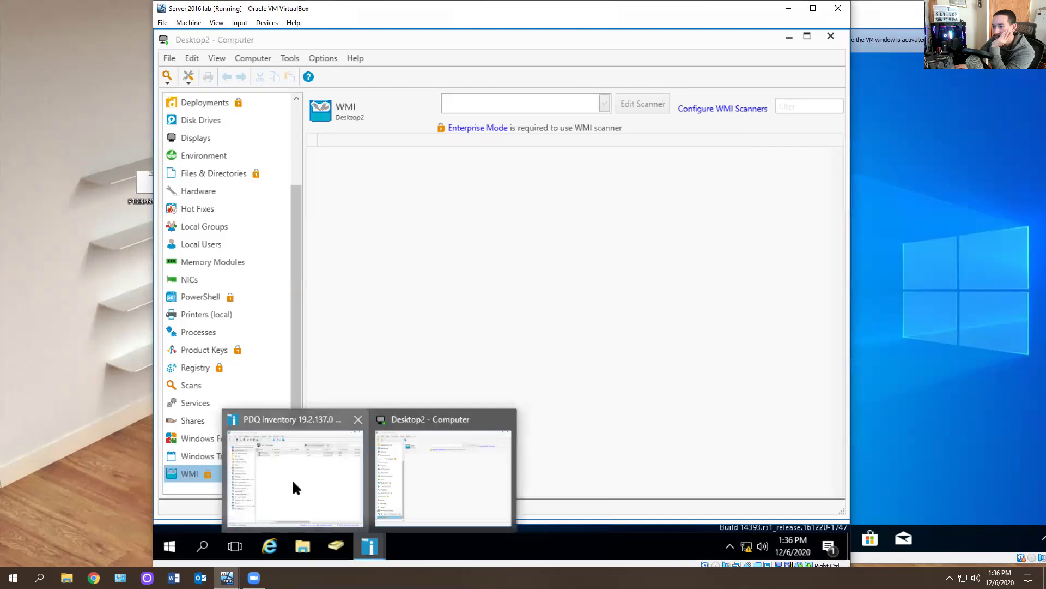
left_click(292, 478)
right_click(344, 137)
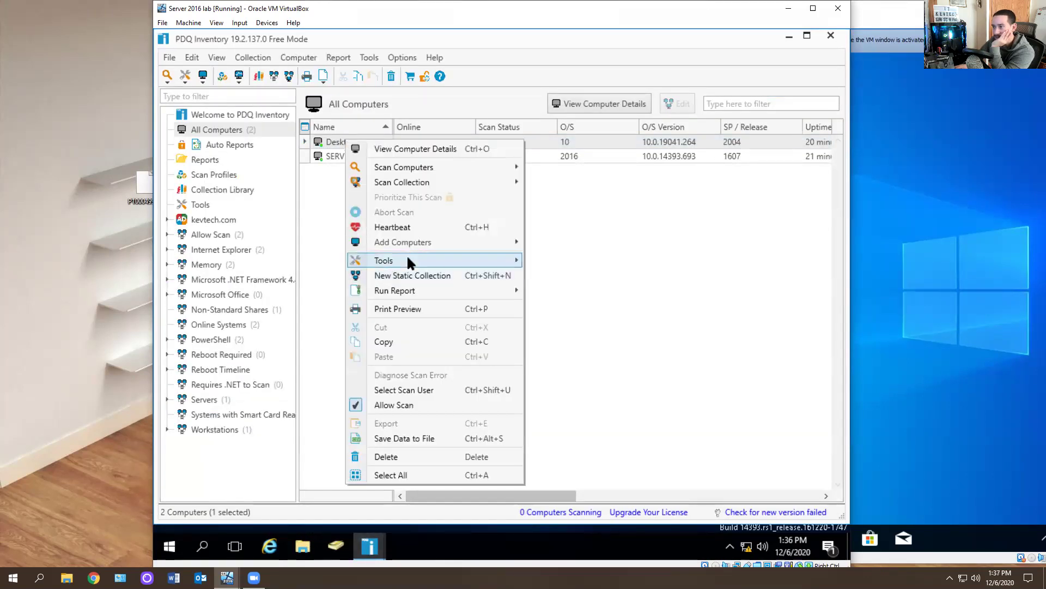
mouse_move(407, 257)
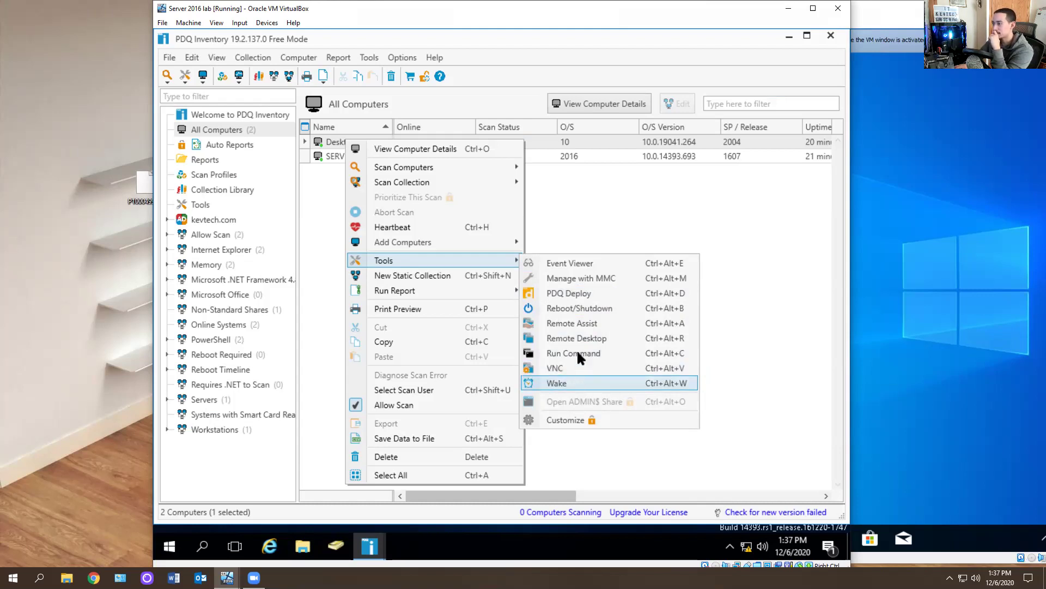
Reboot Desktop2 immediately with a 0-second countdown and close the finished progress window.
left_click(587, 313)
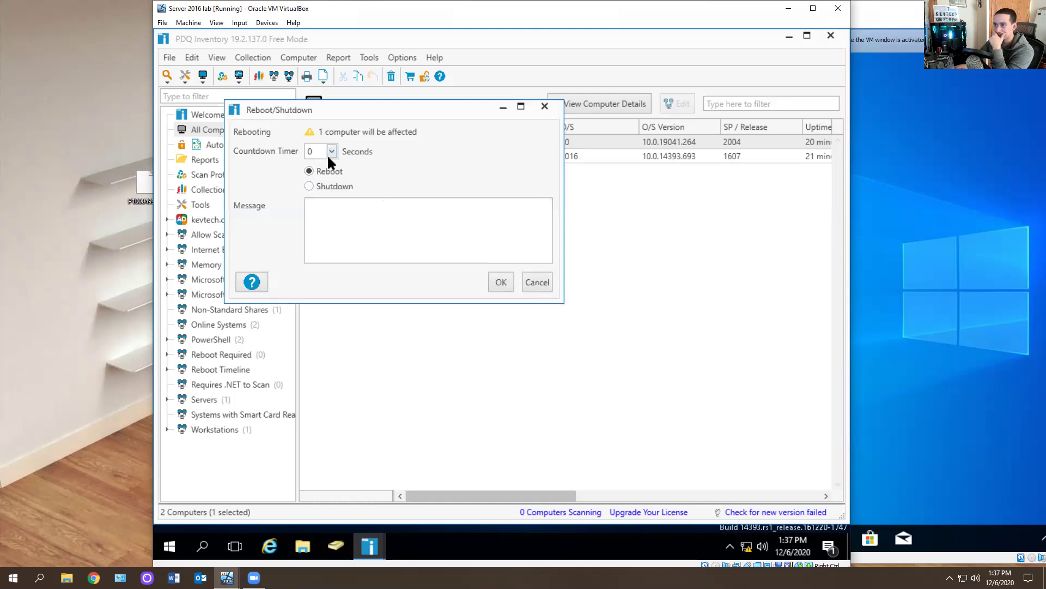
left_click(500, 284)
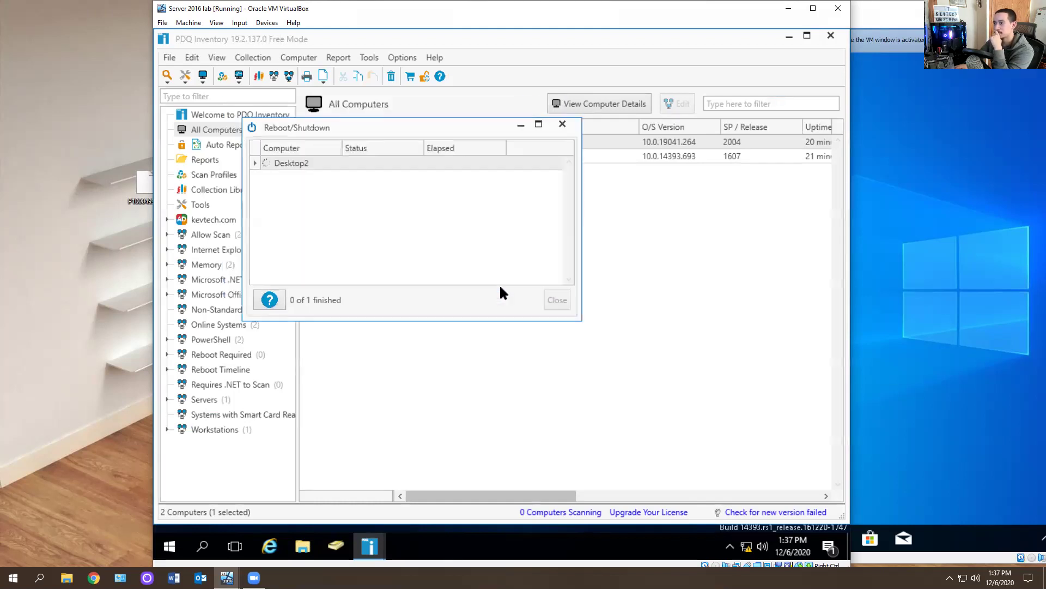
left_click(951, 212)
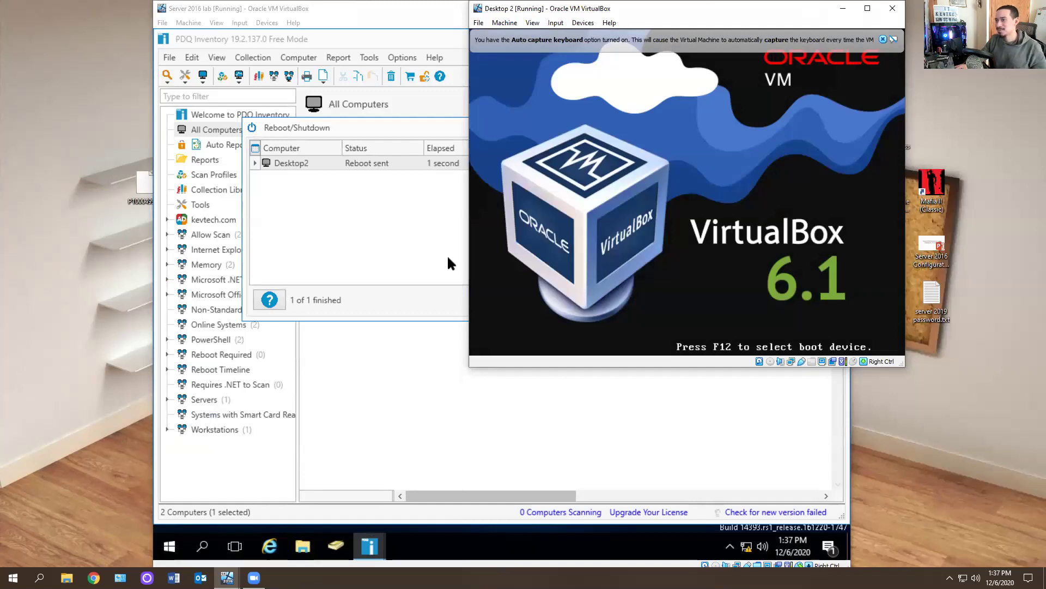
left_click(446, 254)
left_click(558, 299)
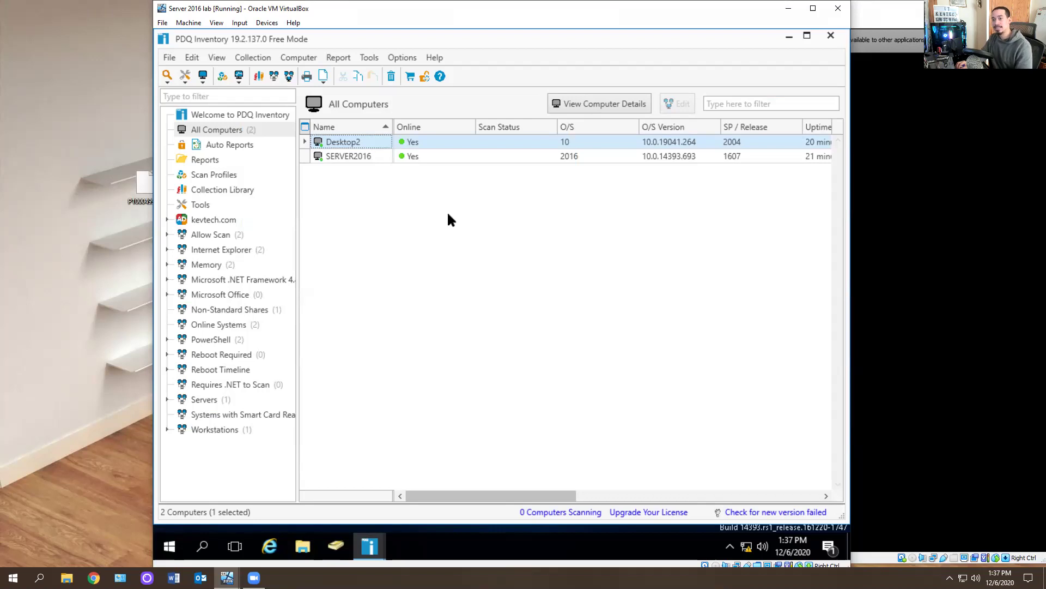
right_click(408, 140)
left_click(370, 205)
right_click(369, 205)
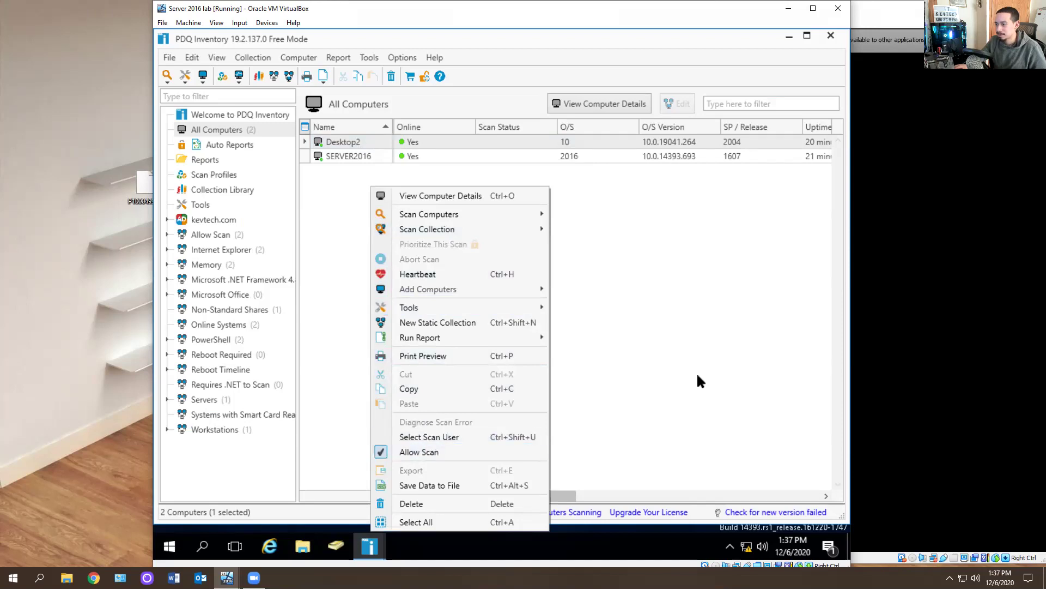
left_click(446, 435)
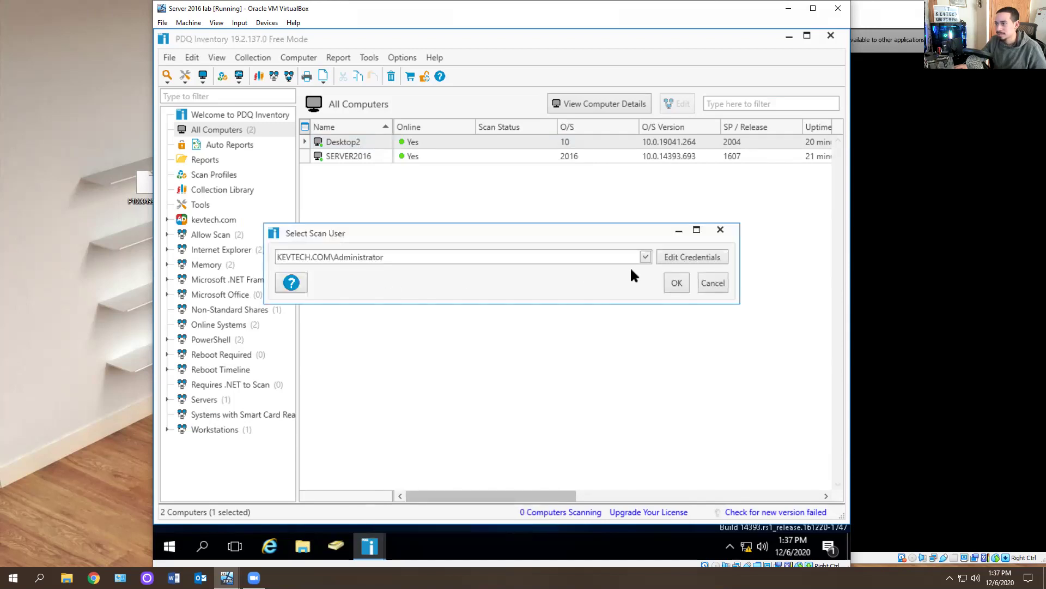
left_click(665, 257)
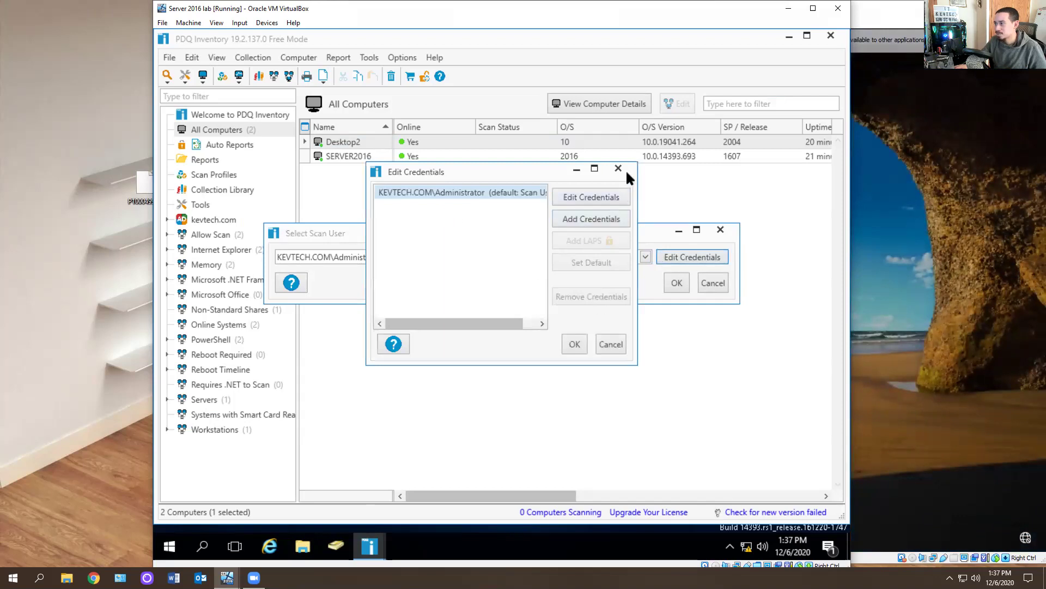
left_click(619, 169)
left_click(645, 256)
left_click(617, 259)
left_click(645, 257)
left_click(411, 288)
left_click(720, 230)
Sign Desktop 2 back in with the user's password after its reboot.
right_click(339, 140)
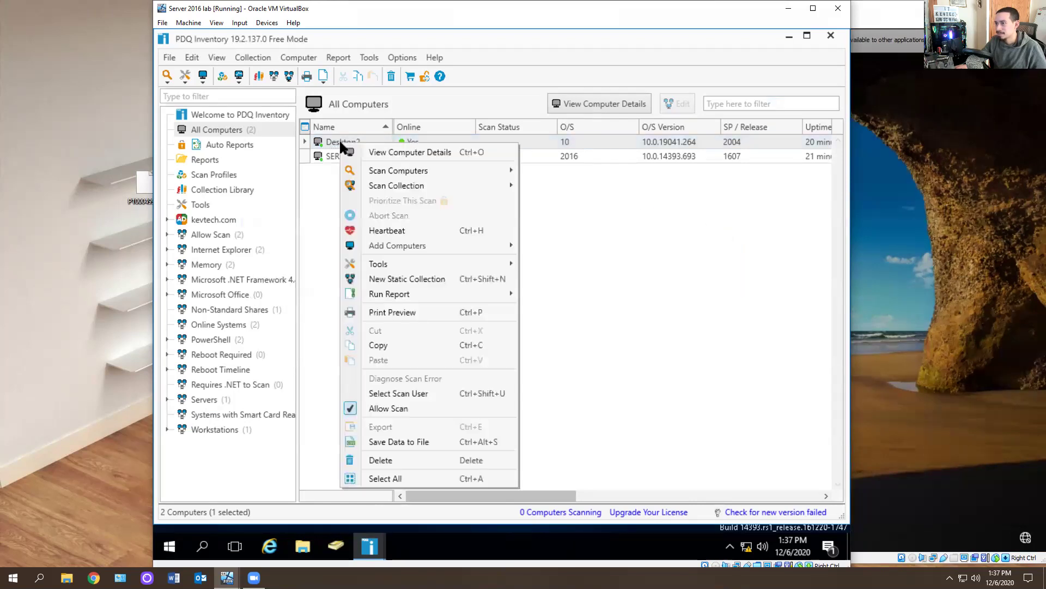
mouse_move(381, 170)
left_click(999, 245)
left_click(525, 363)
type("•••••••••")
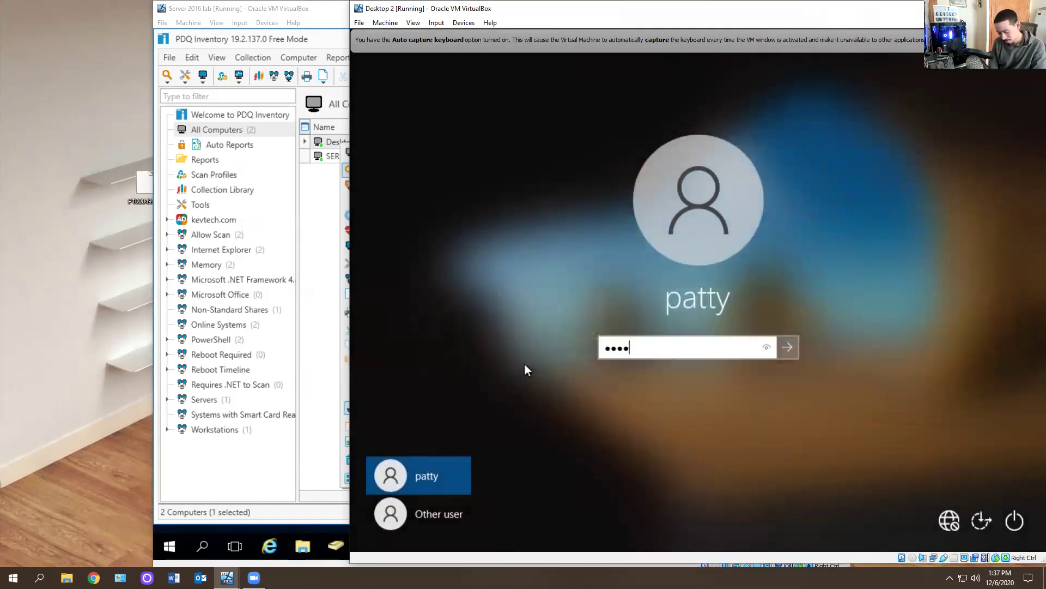
key("Return")
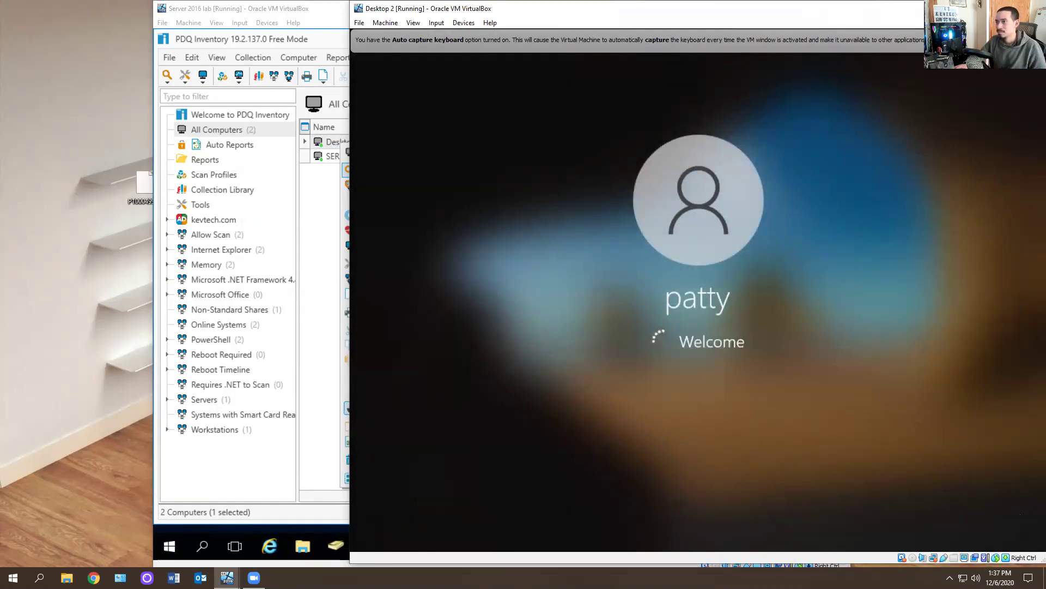
Back in PDQ Inventory, open Desktop2's Scan Computers menu.
left_click(318, 259)
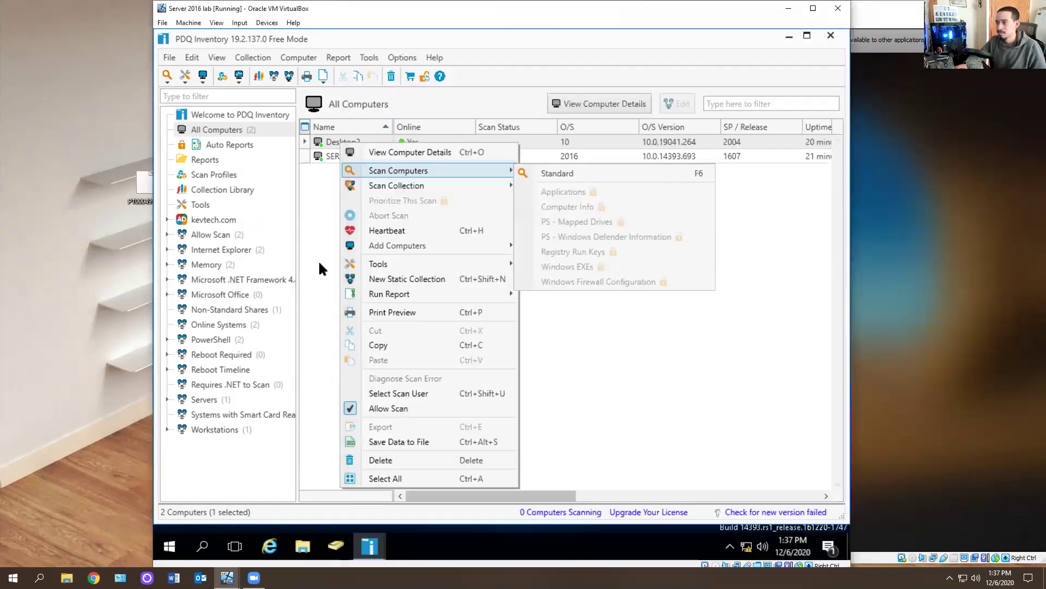
right_click(418, 139)
mouse_move(459, 185)
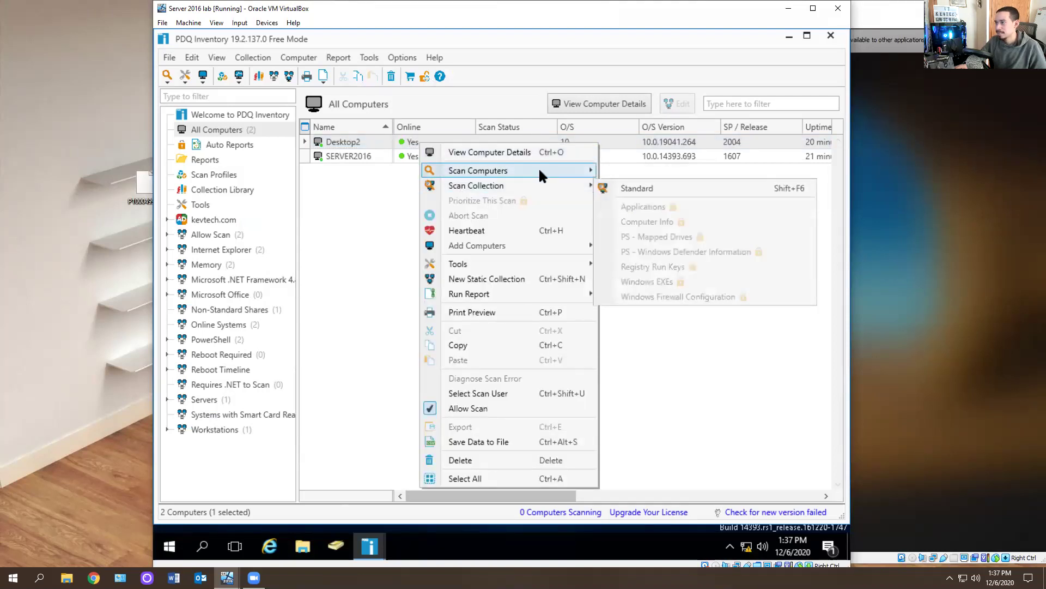
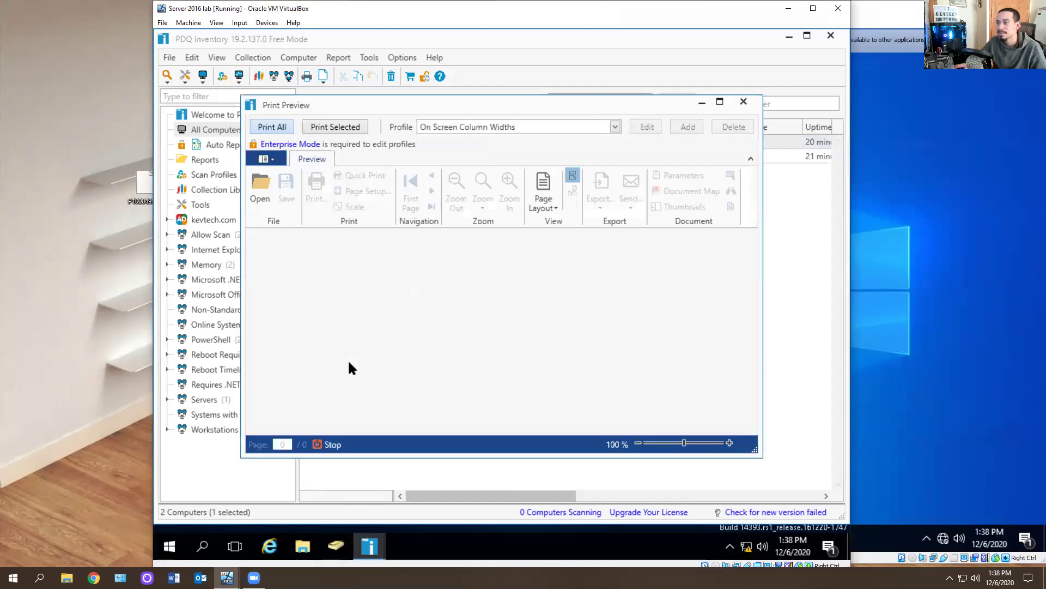
Maximize and scroll through the All Computers print preview, then close it.
scroll(474, 305, "down", 5)
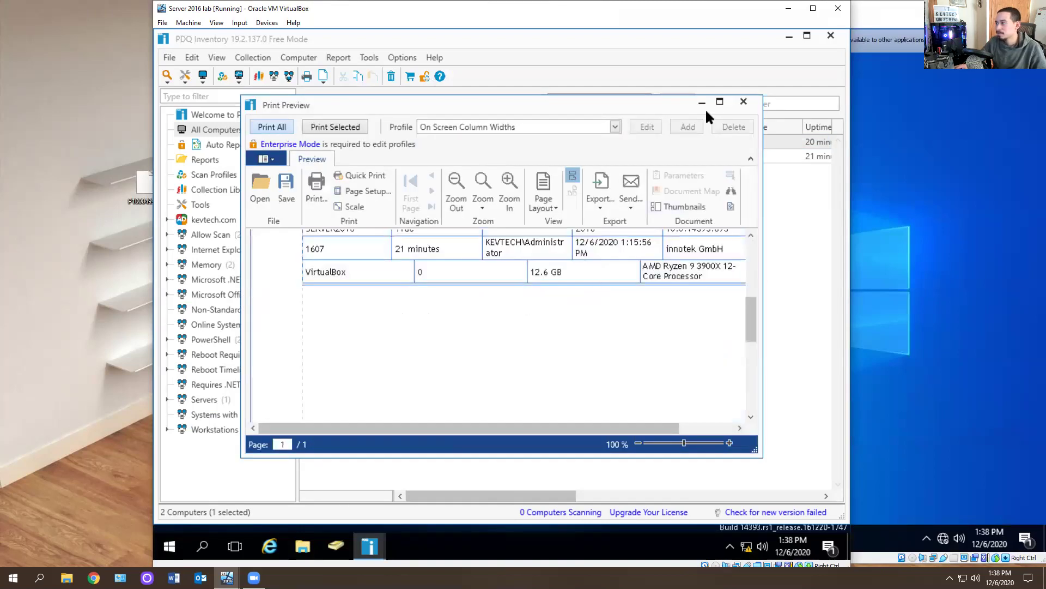
left_click(719, 102)
scroll(539, 245, "up", 5)
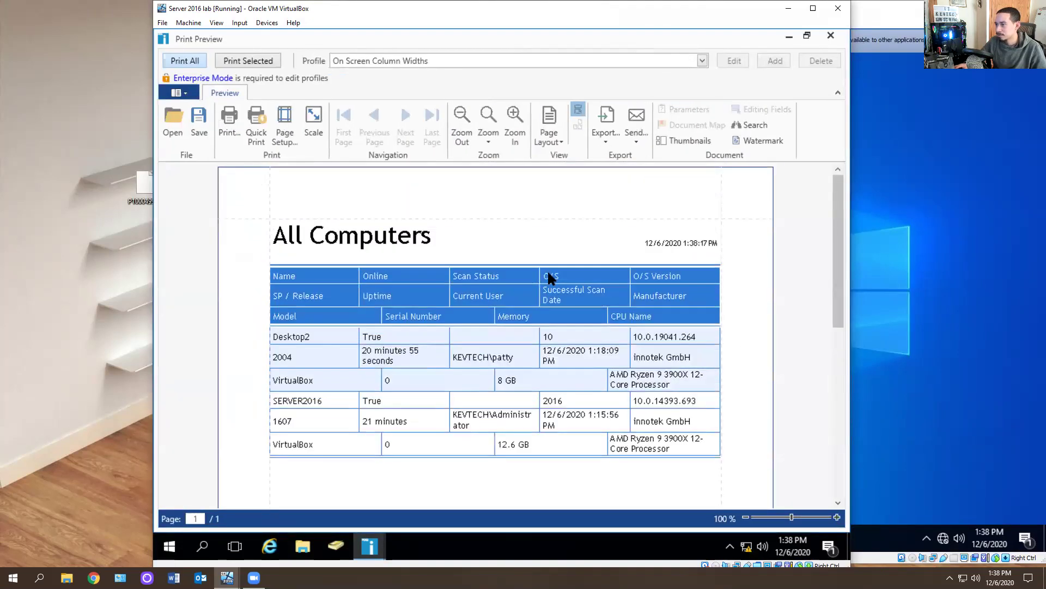
scroll(548, 270, "down", 8)
scroll(532, 303, "up", 5)
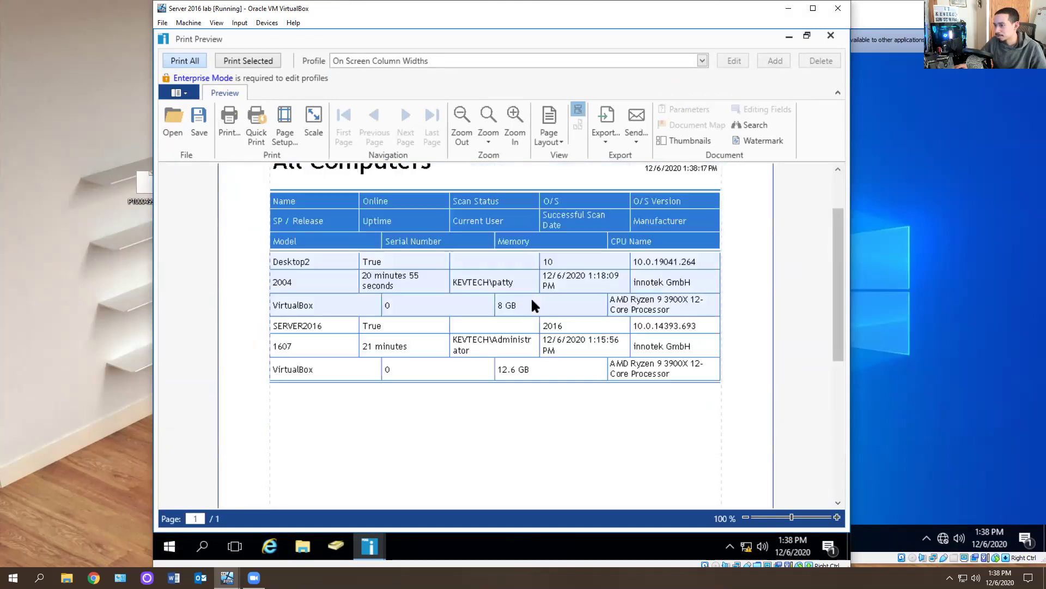
scroll(532, 299, "up", 2)
left_click(829, 35)
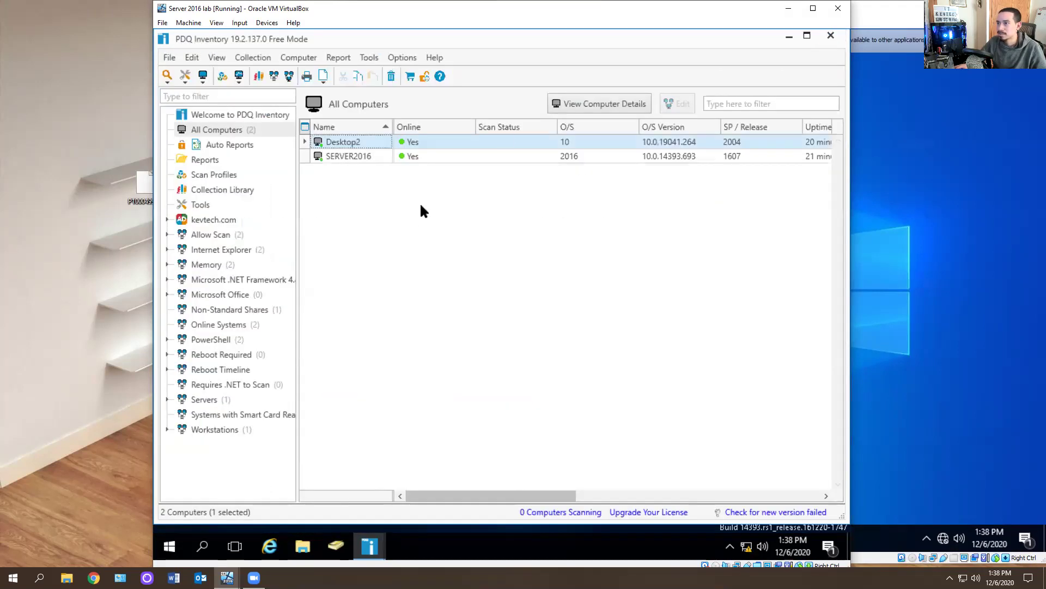
Run Desktop2's Applications report, view its print preview, then close the preview and the report.
right_click(387, 142)
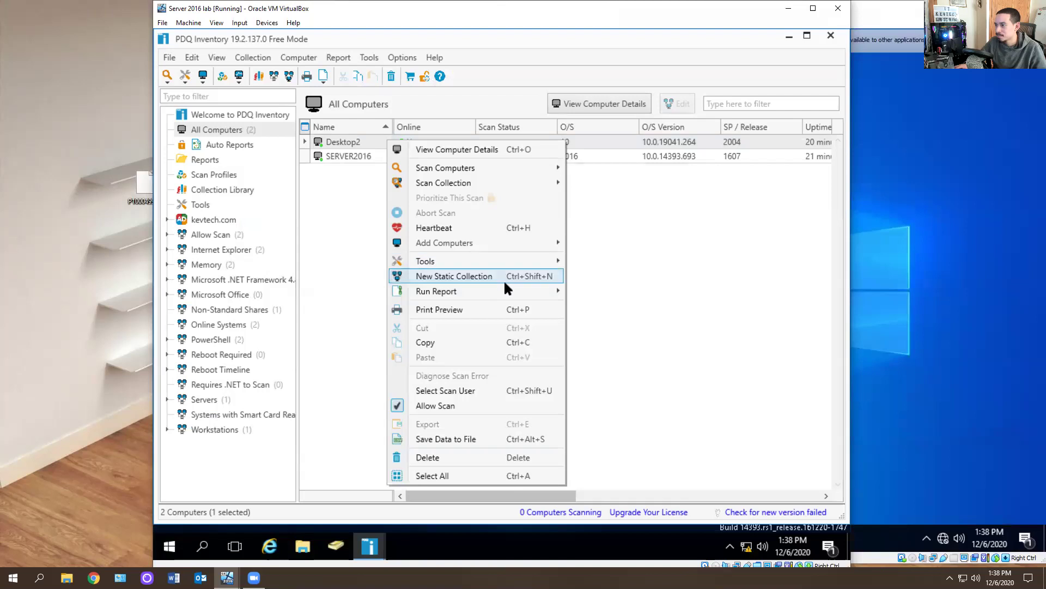
mouse_move(502, 293)
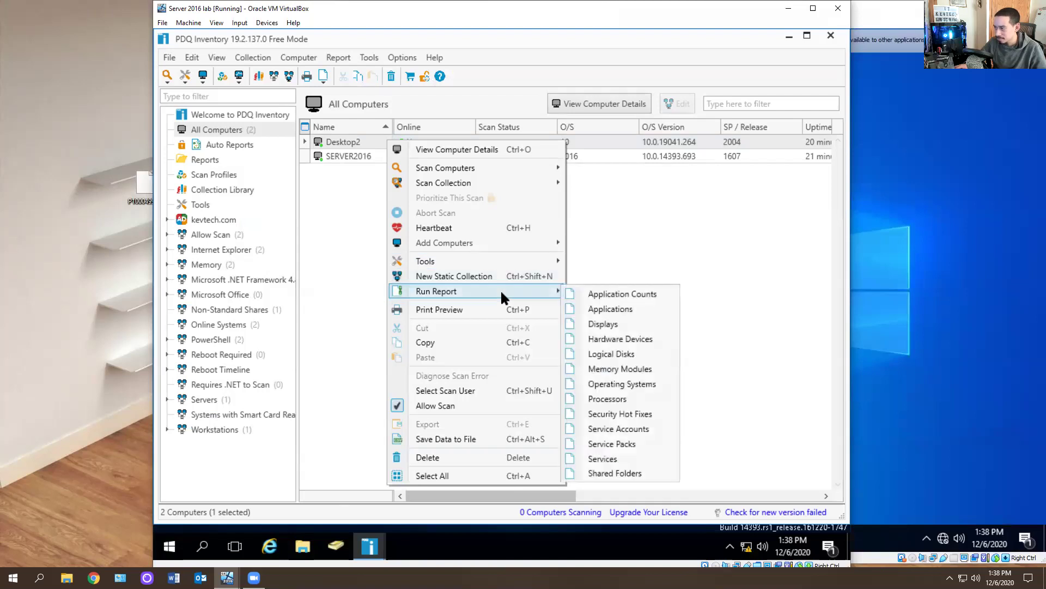
left_click(605, 305)
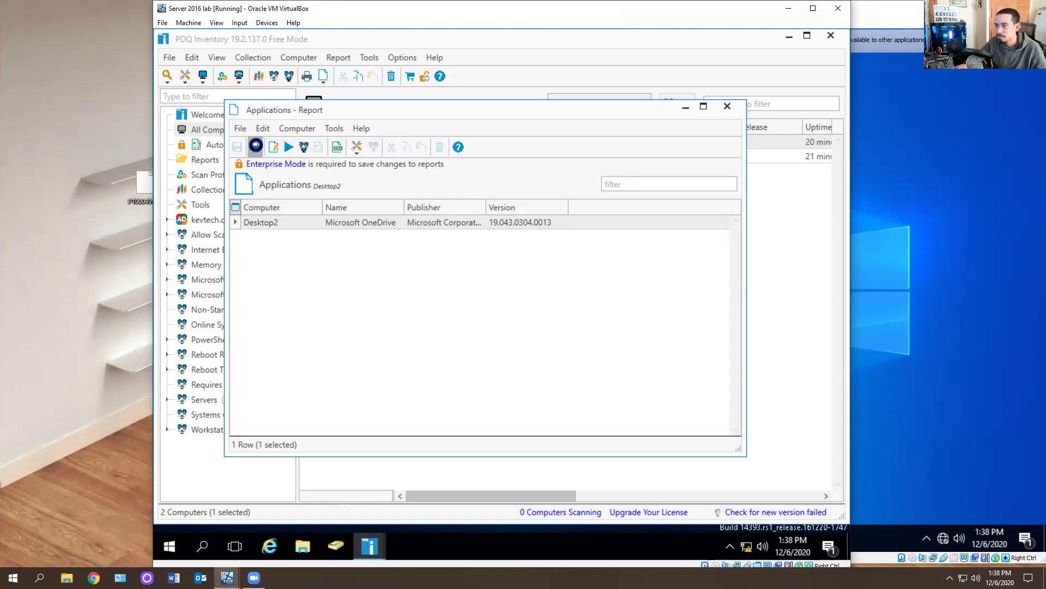
left_click(256, 146)
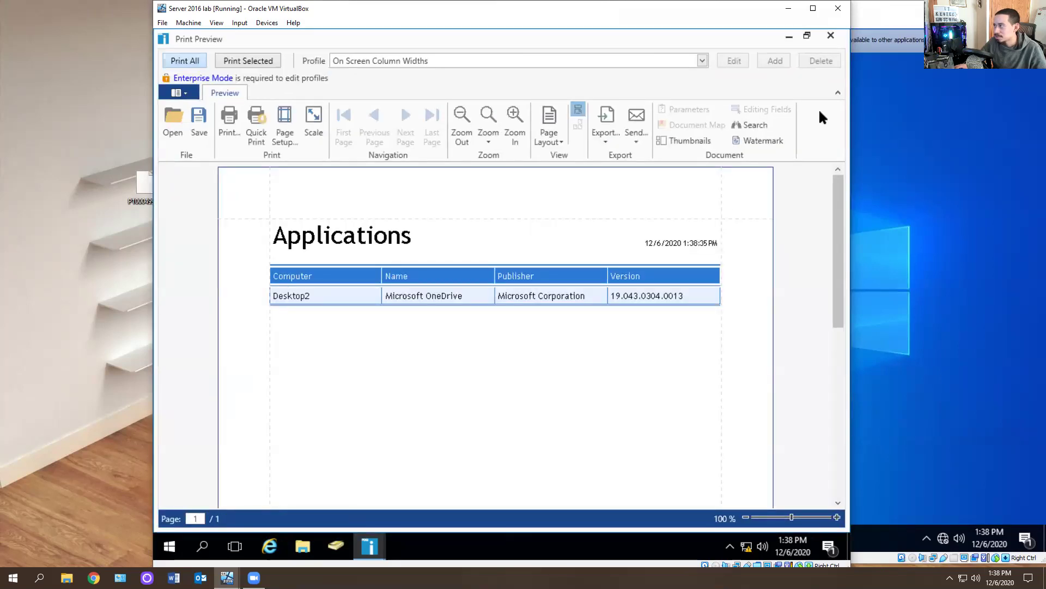
left_click(830, 37)
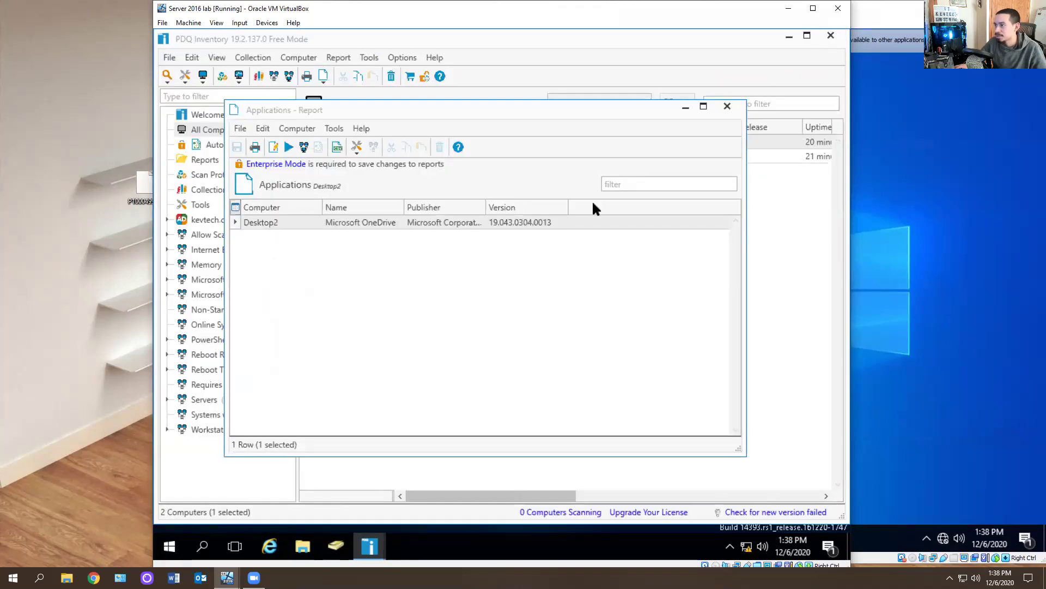
left_click(727, 107)
Run the Hardware Devices report for Desktop2 and scroll its print preview before closing it.
right_click(428, 141)
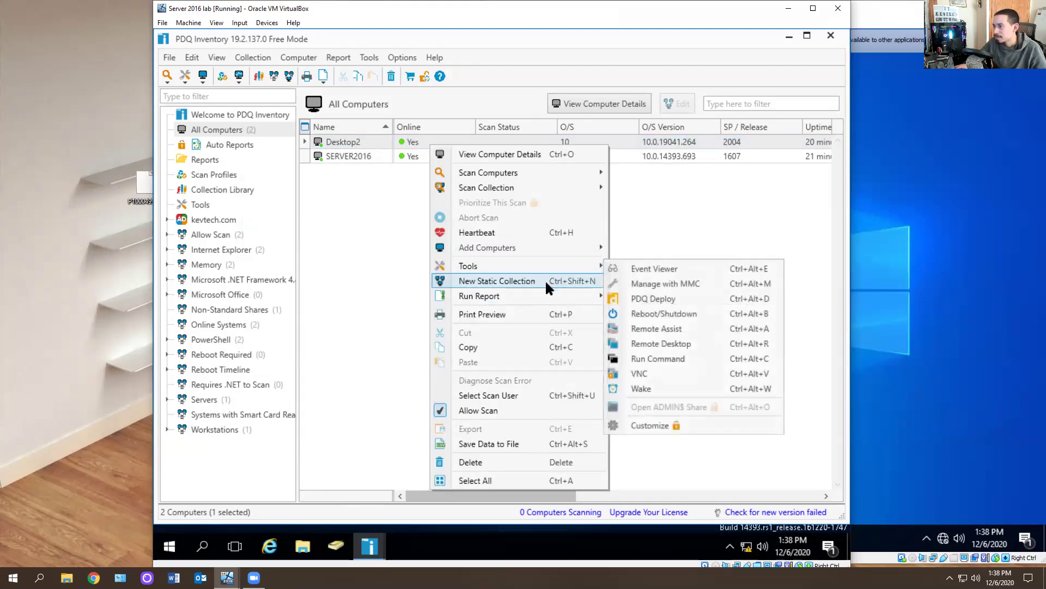
mouse_move(533, 294)
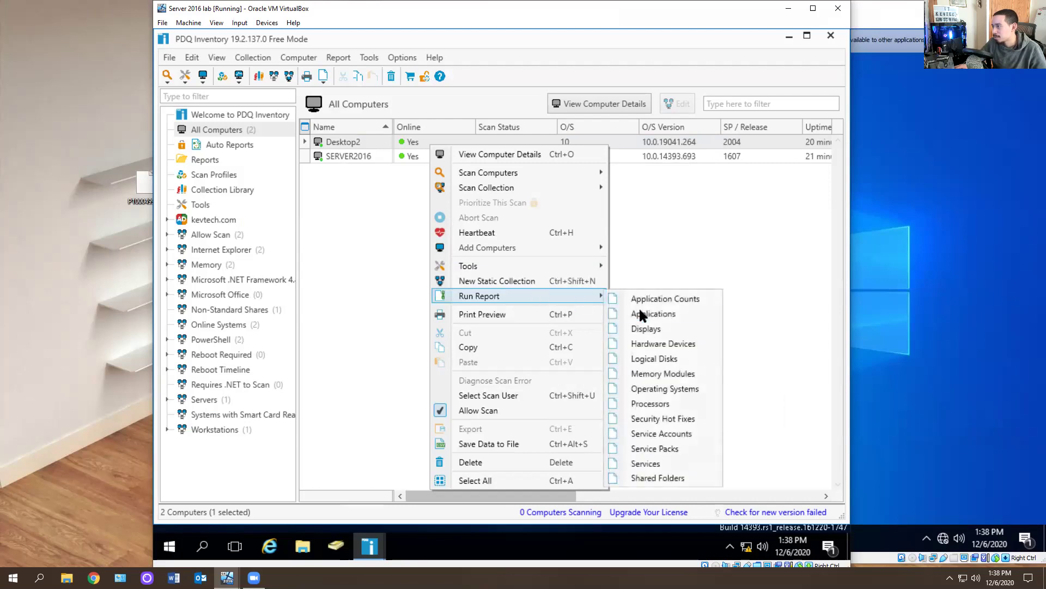
left_click(644, 345)
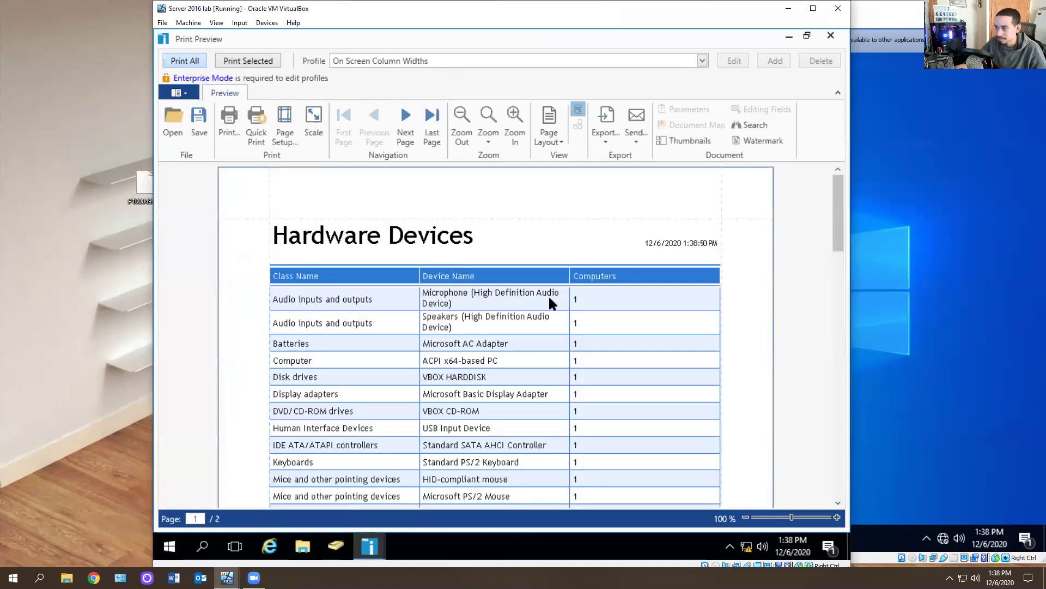
scroll(550, 319, "down", 15)
scroll(550, 333, "down", 10)
scroll(563, 332, "up", 11)
scroll(560, 330, "down", 5)
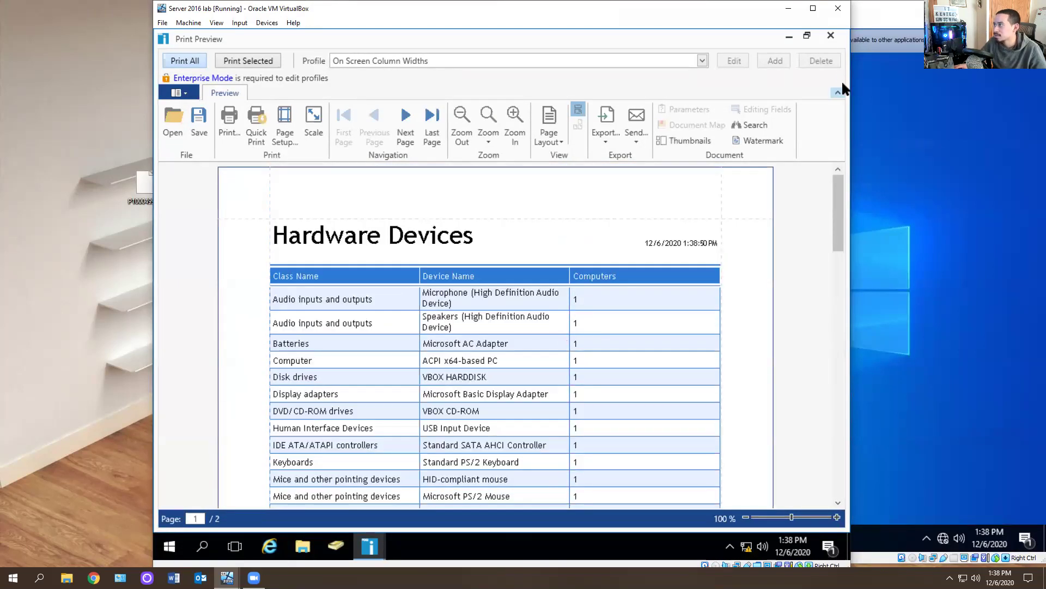
left_click(831, 35)
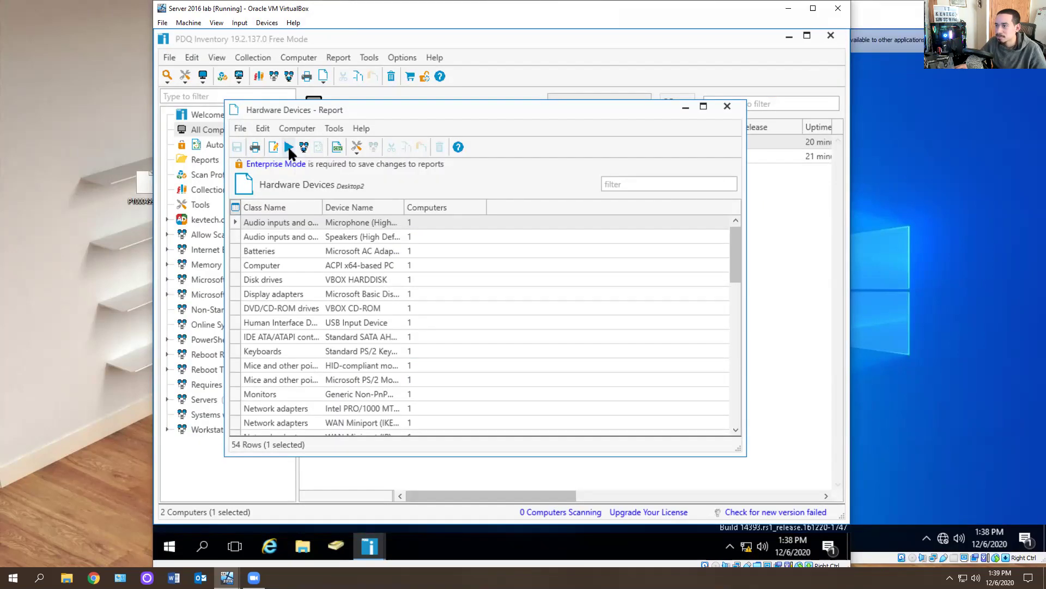
Try saving the report data to a CSV file, cancel, then browse the report's Tools menu.
left_click(356, 148)
left_click(341, 145)
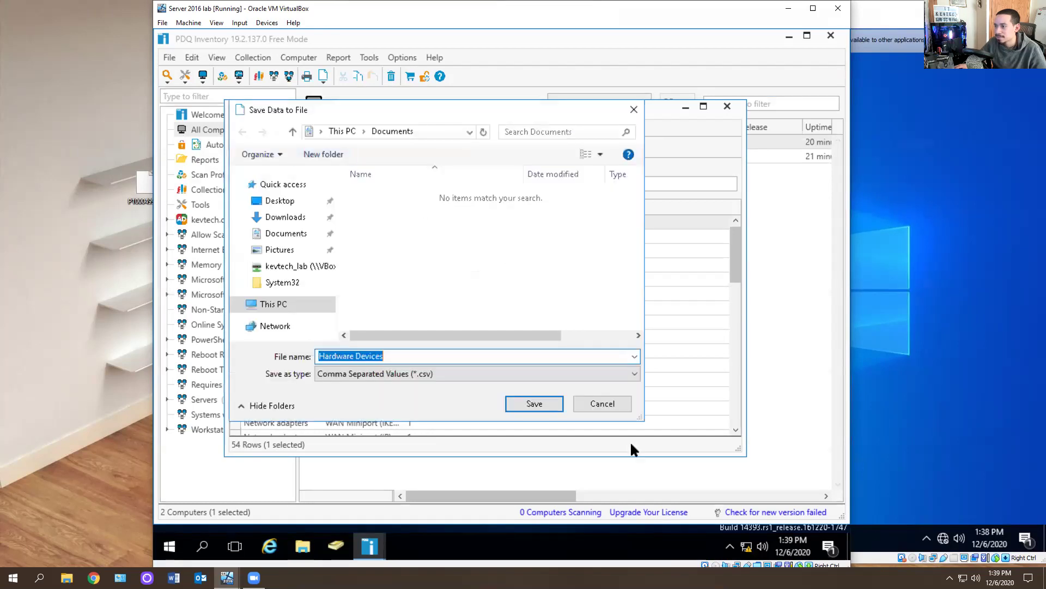
left_click(624, 401)
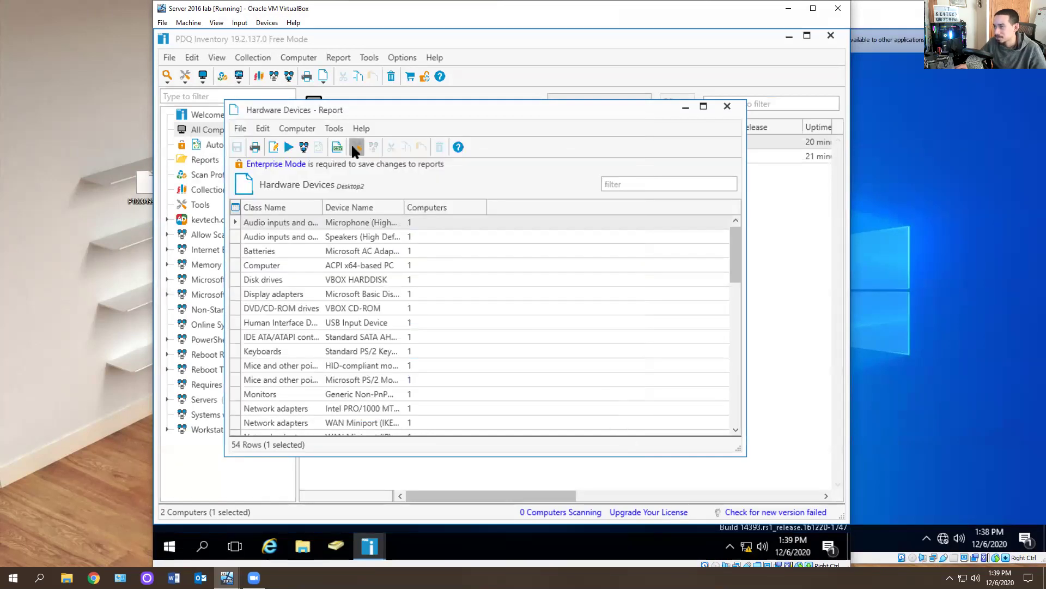
left_click(355, 147)
left_click(622, 165)
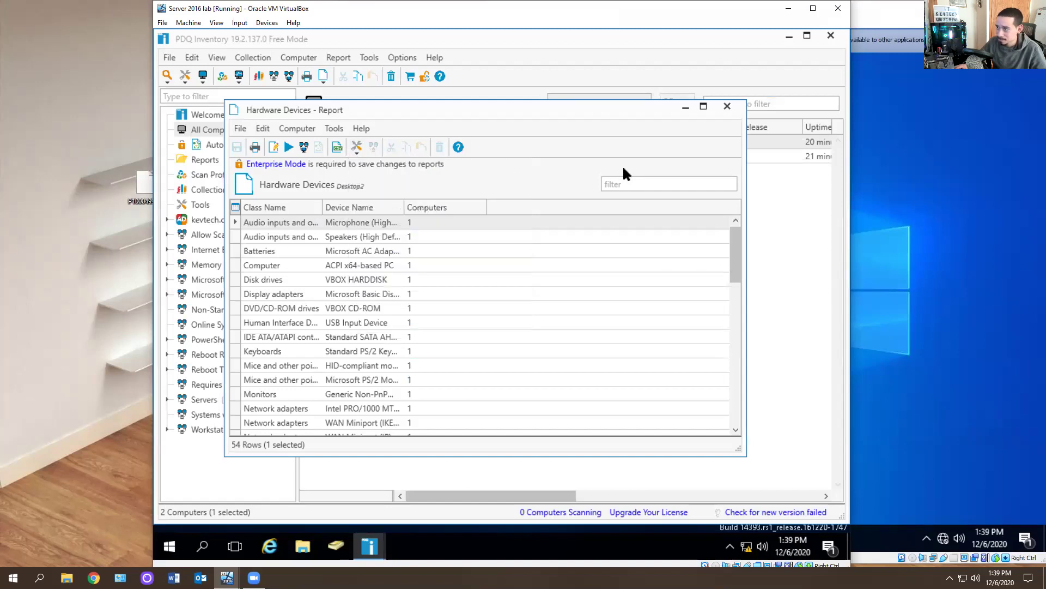
left_click(333, 128)
mouse_move(357, 131)
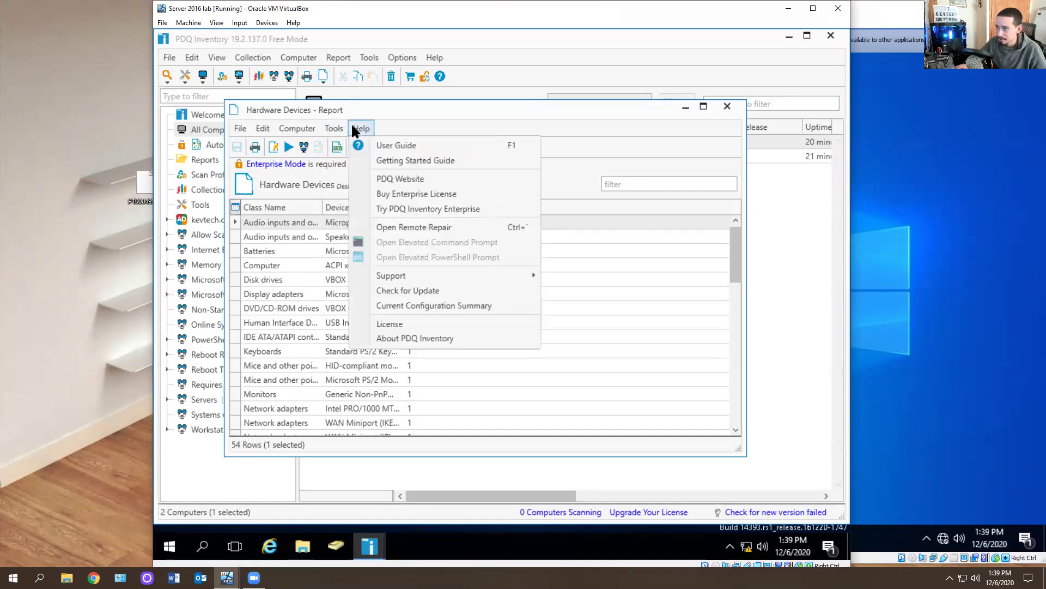
mouse_move(300, 125)
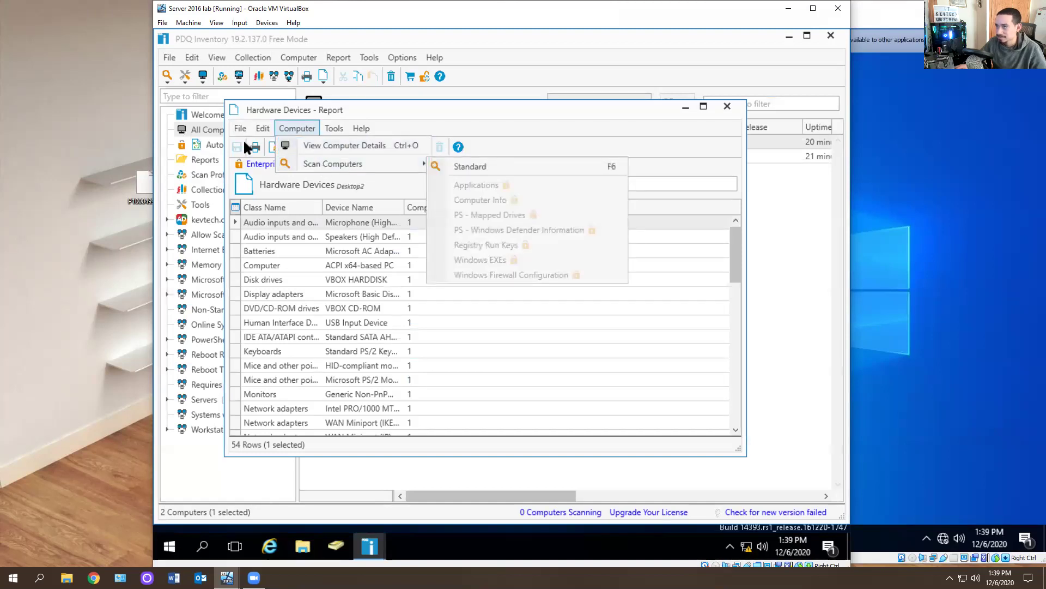
mouse_move(260, 129)
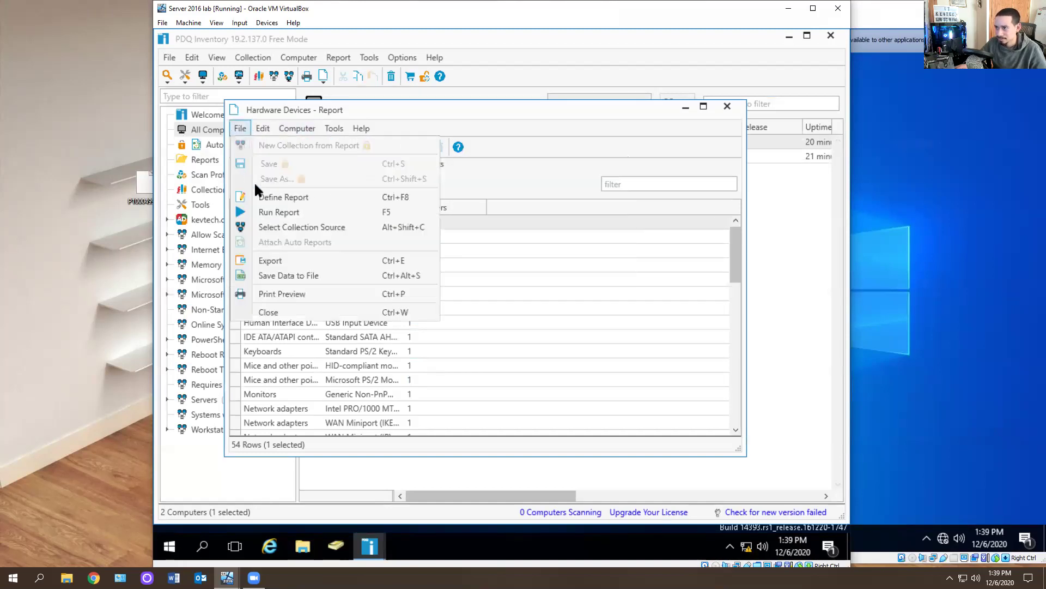
Close the Hardware Devices report and browse the collections tree, ending on Workstations.
left_click(727, 106)
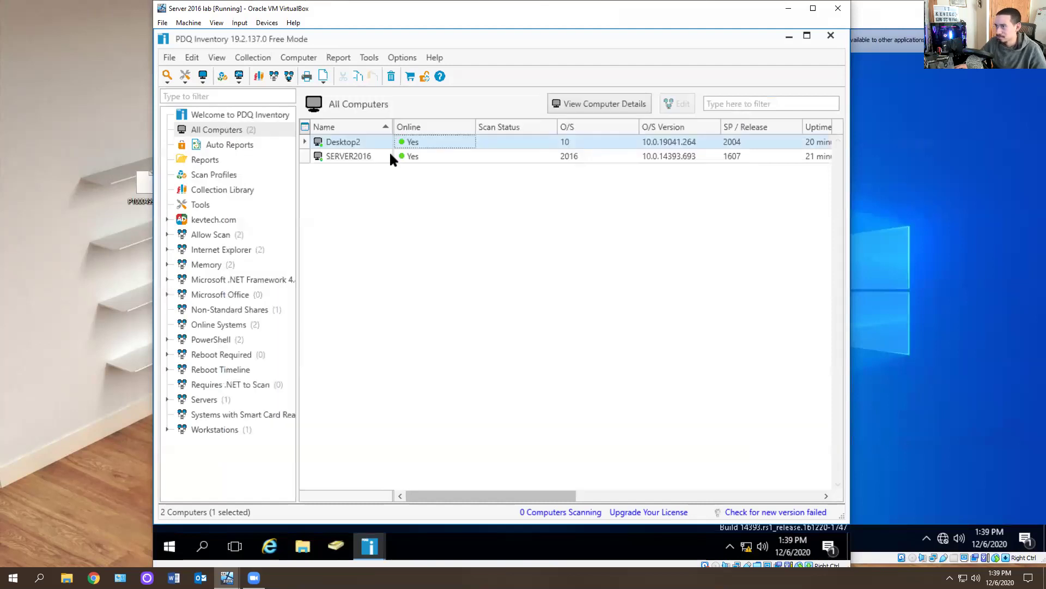
right_click(413, 143)
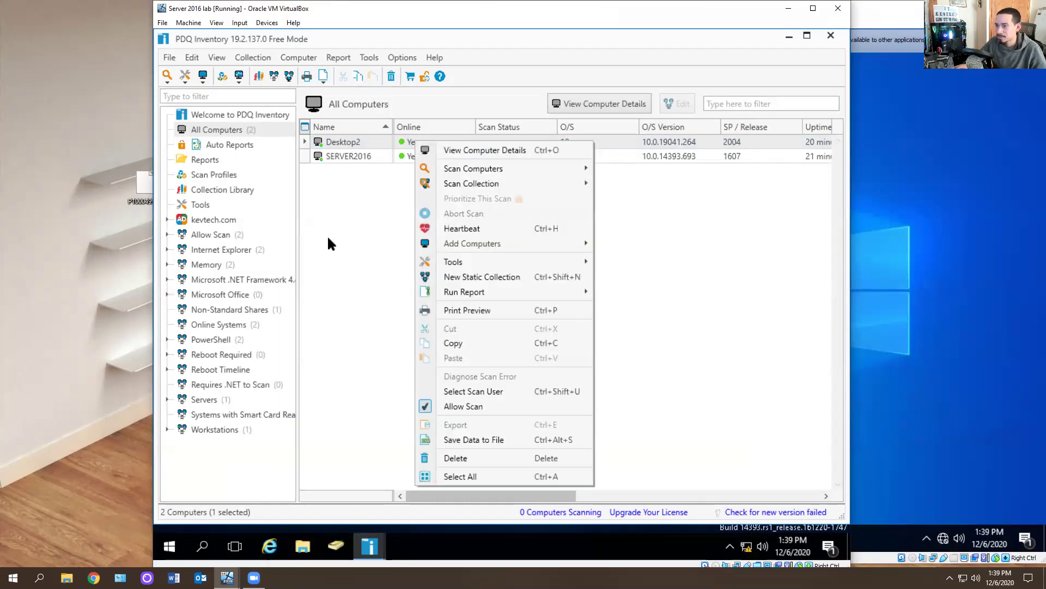
left_click(215, 369)
left_click(221, 353)
left_click(211, 339)
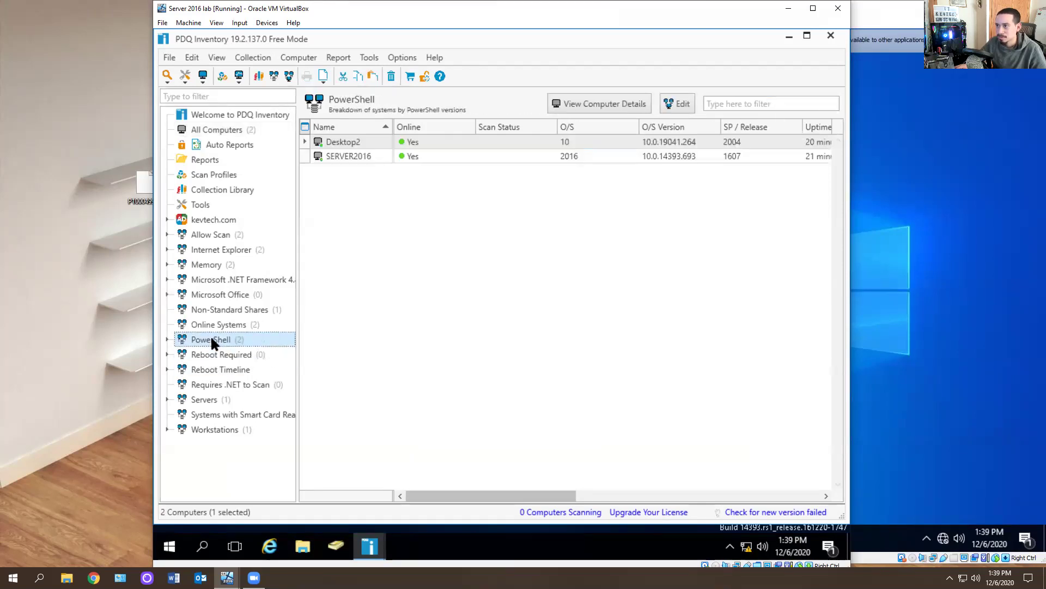
left_click(213, 324)
left_click(215, 308)
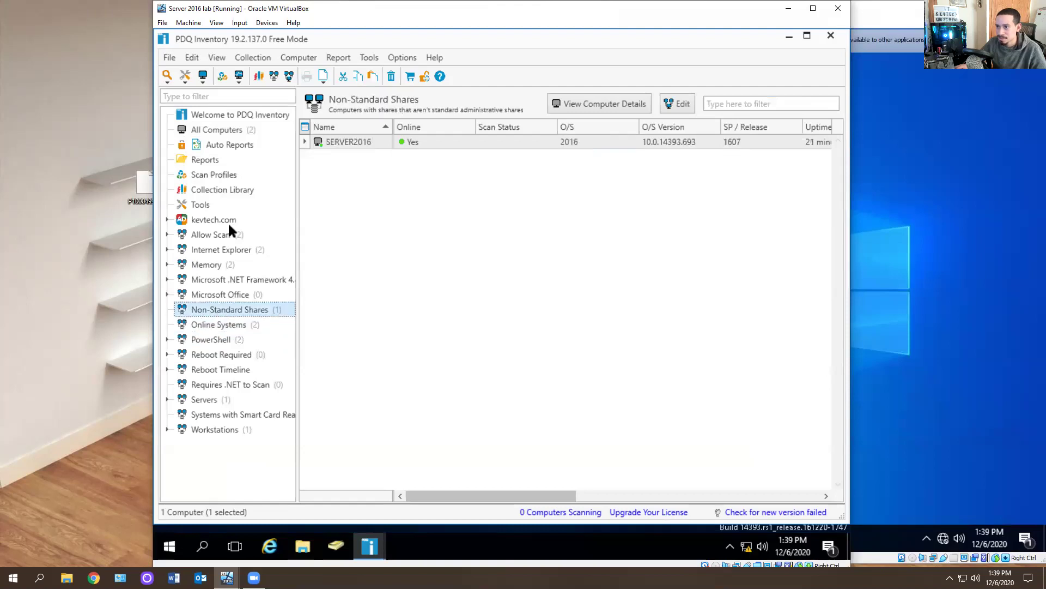
left_click(220, 429)
left_click(210, 413)
left_click(206, 429)
Look over the Options menu and the report types under Report > New Report.
right_click(362, 142)
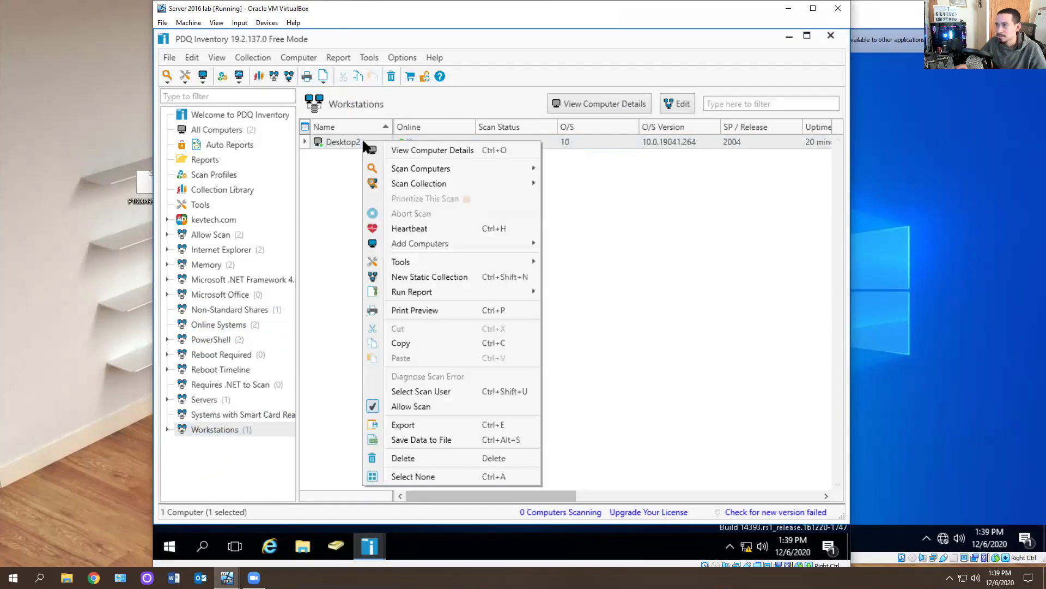
left_click(341, 219)
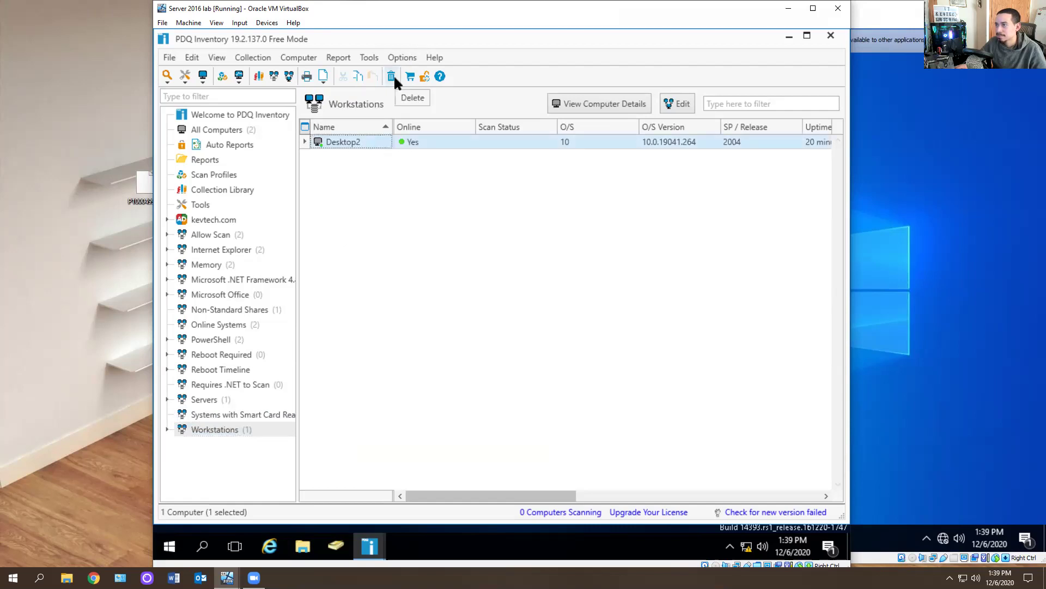
left_click(394, 58)
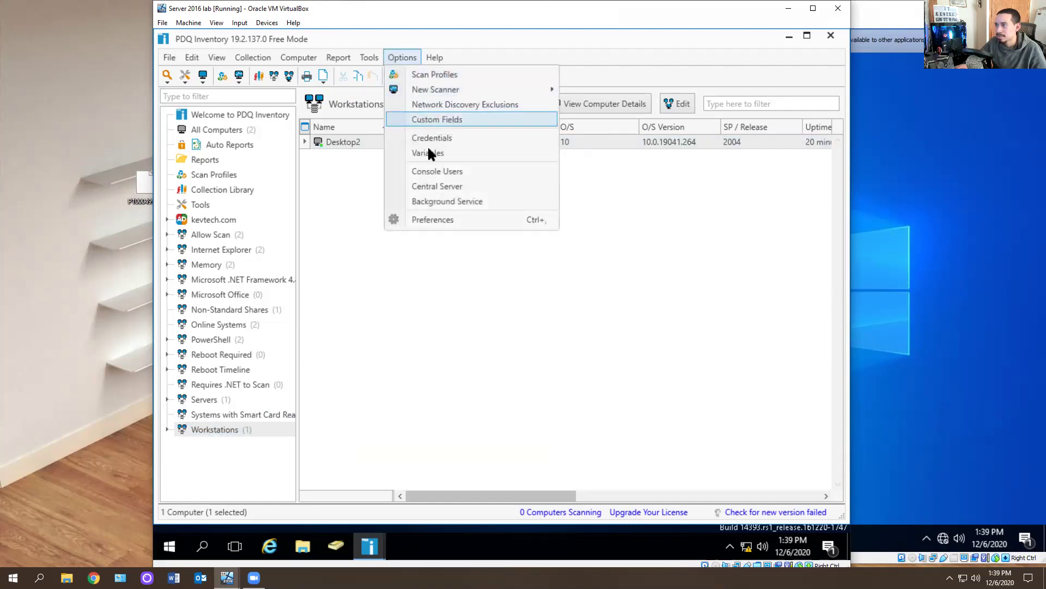
left_click(402, 57)
left_click(338, 57)
Create a new basic report and run it on the All Computers collection.
mouse_move(359, 71)
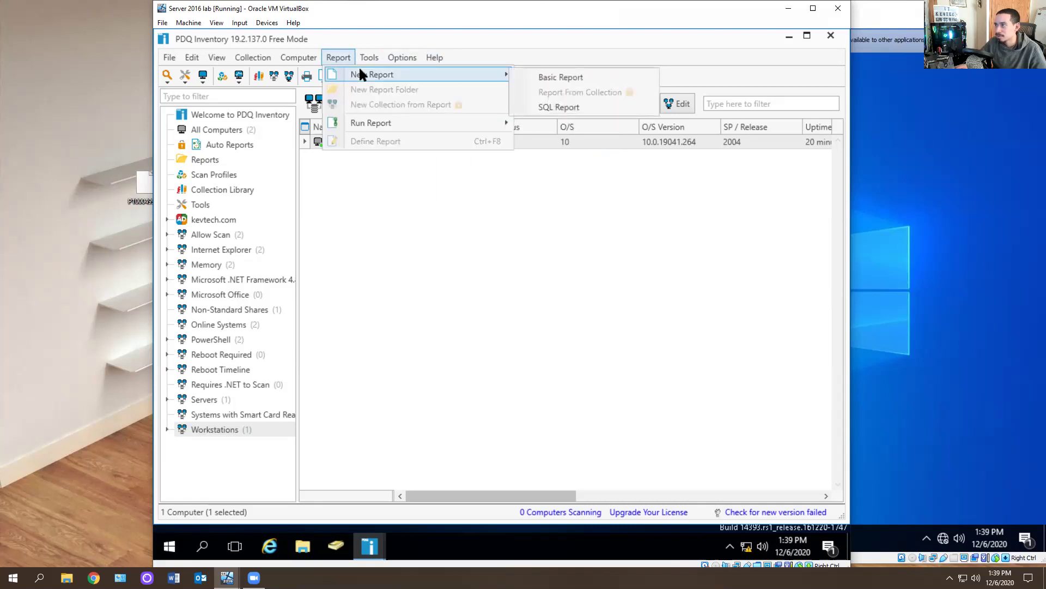
left_click(537, 78)
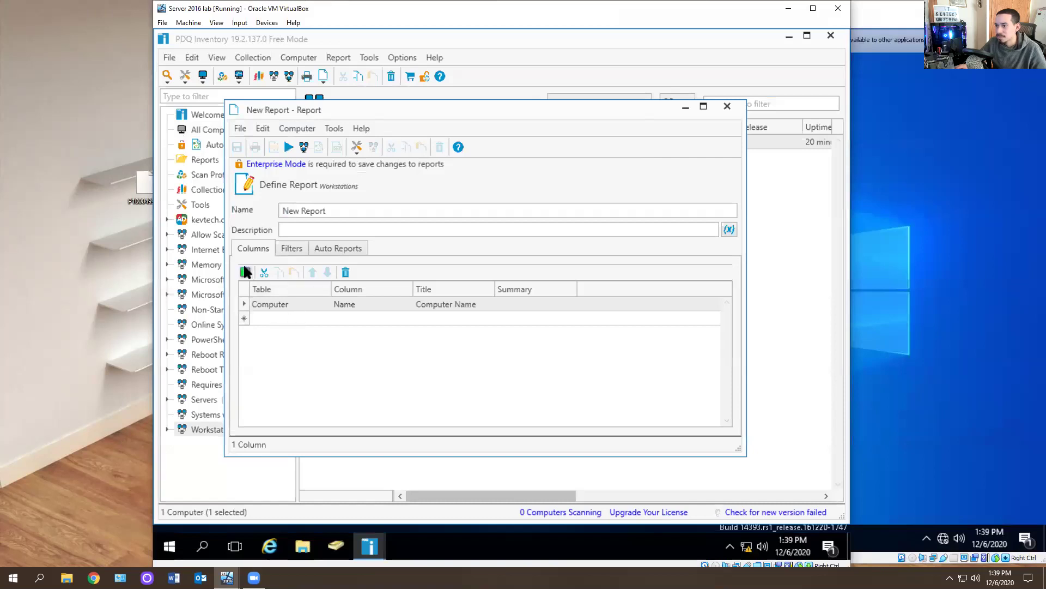
left_click(303, 147)
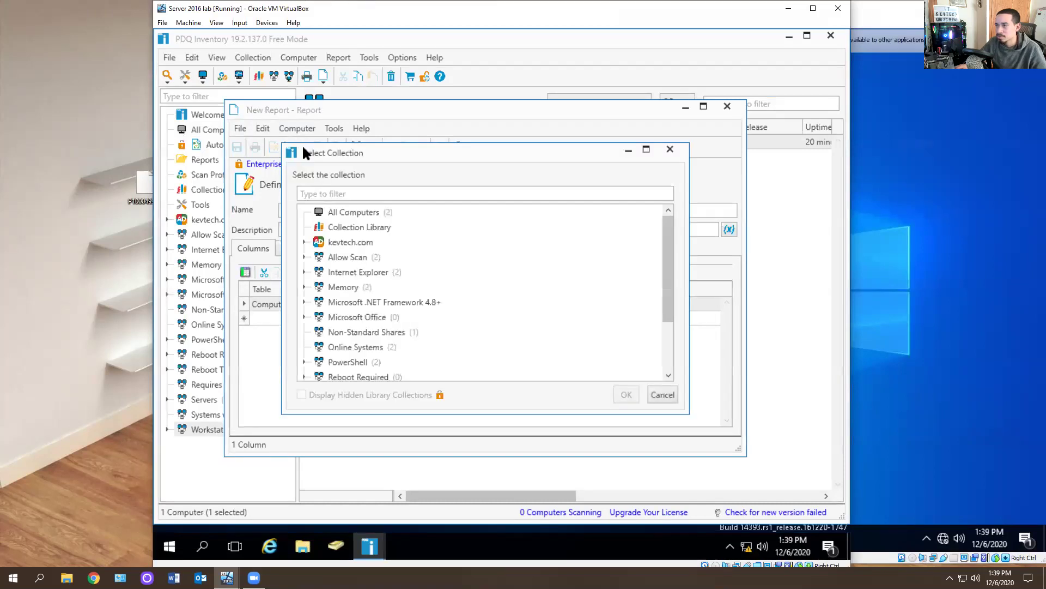
double_click(356, 210)
Open Desktop2's computer details, browse its menus and send it a Heartbeat.
double_click(299, 222)
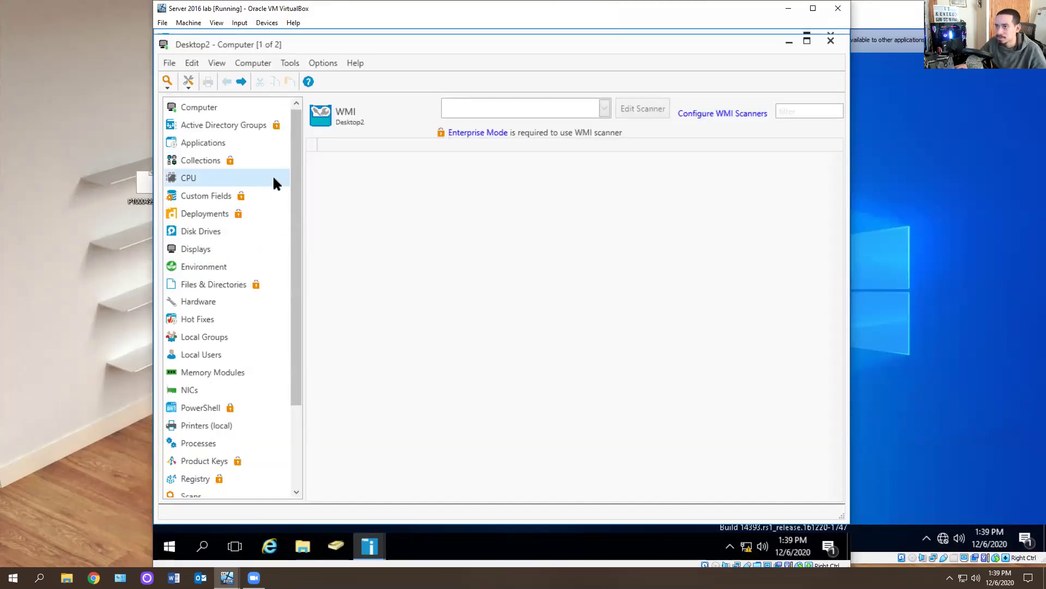
left_click(195, 62)
left_click(206, 58)
left_click(219, 60)
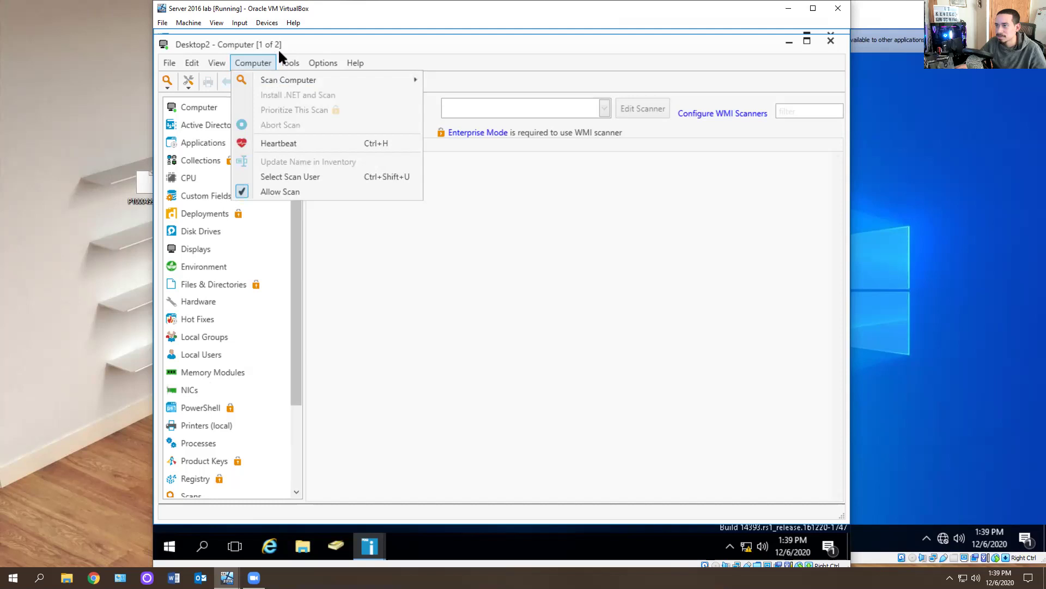
left_click(287, 142)
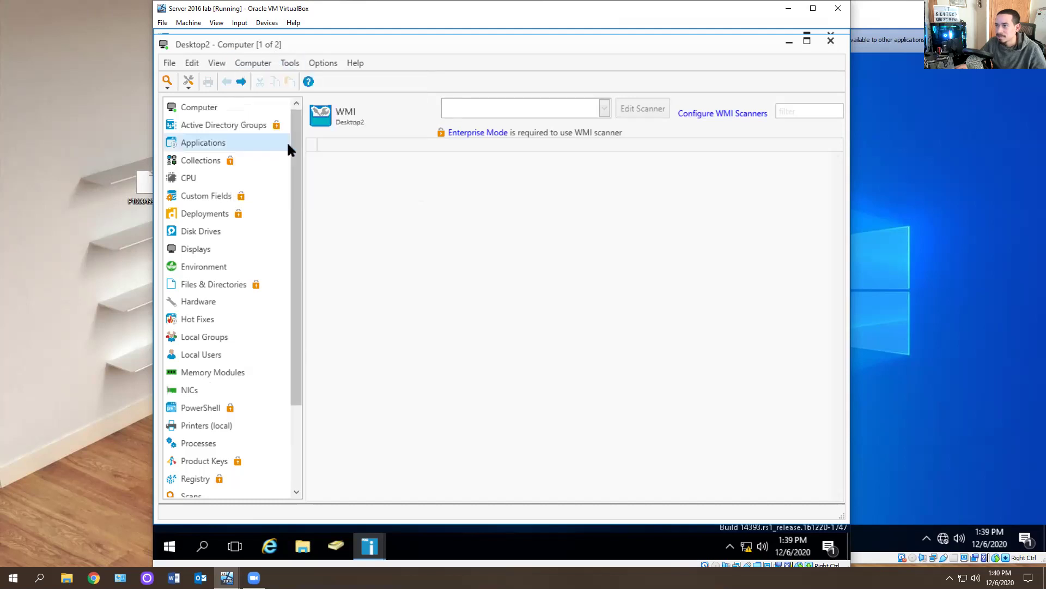
left_click(253, 64)
mouse_move(319, 62)
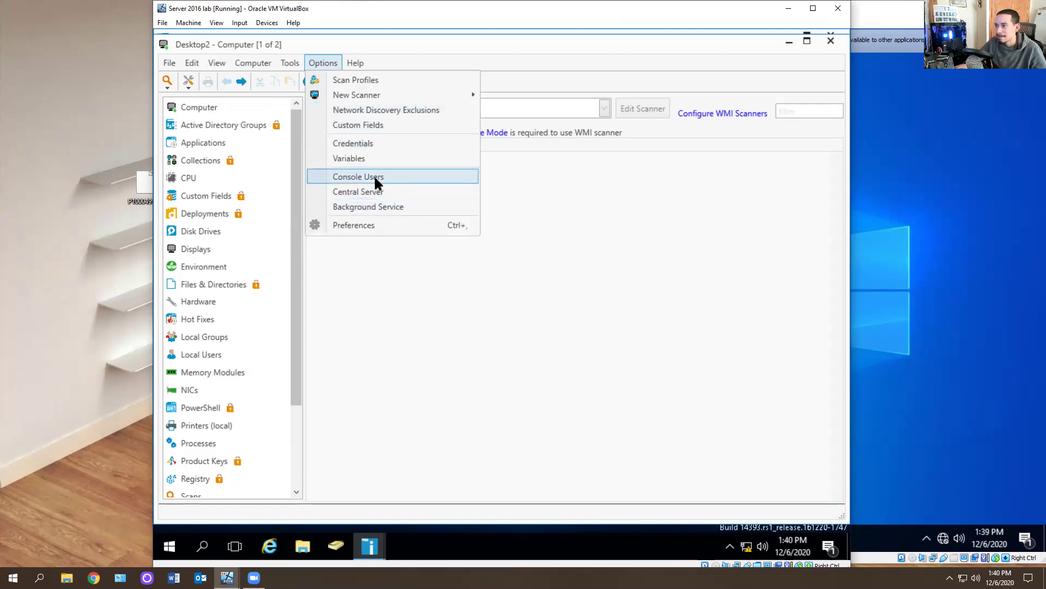
left_click(359, 224)
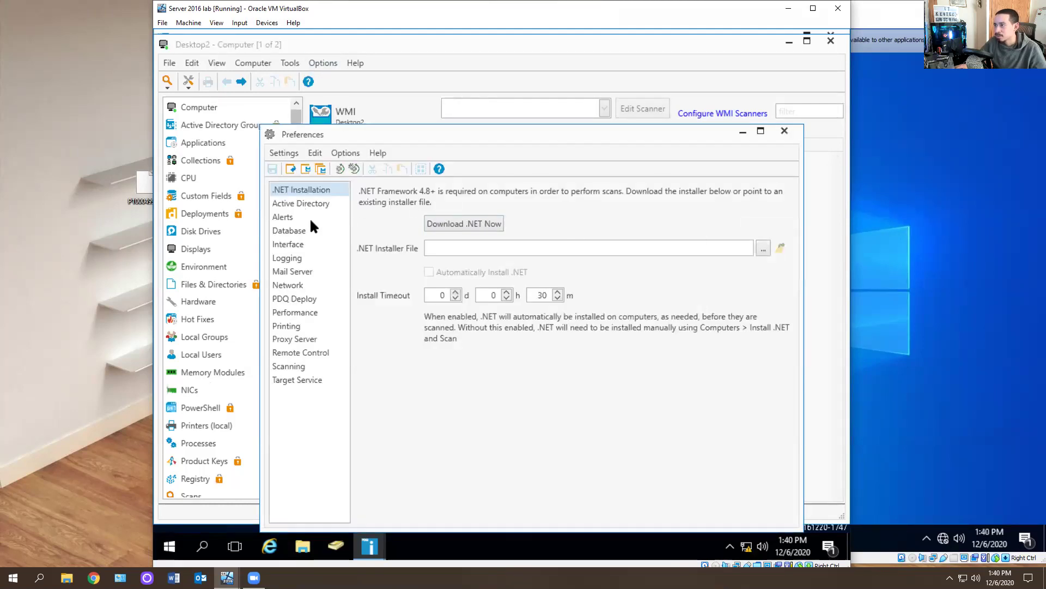
left_click(289, 204)
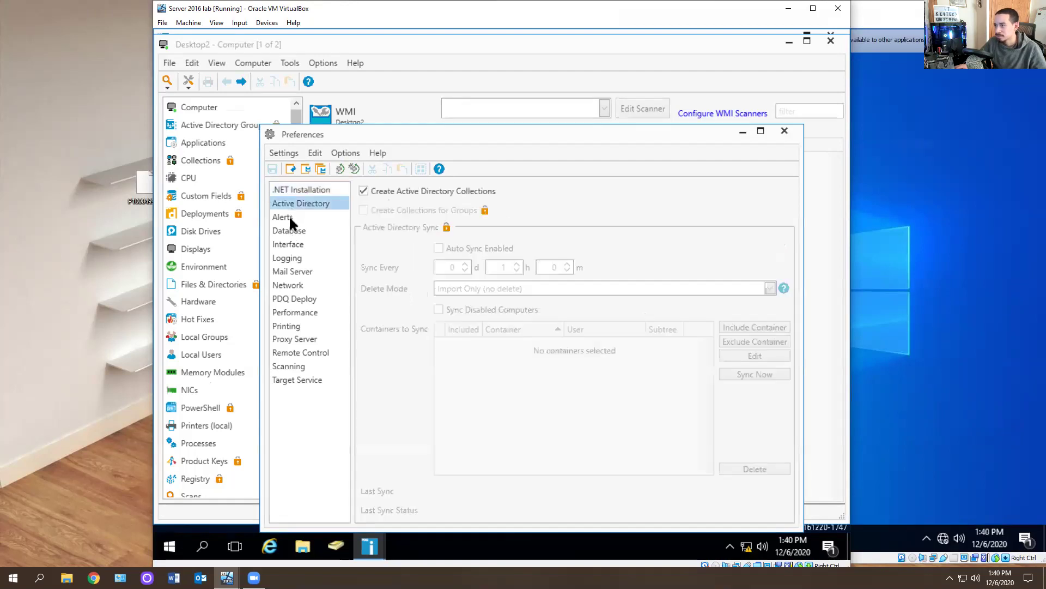
left_click(289, 218)
left_click(288, 245)
left_click(289, 258)
left_click(289, 271)
left_click(289, 299)
left_click(284, 271)
left_click(285, 313)
left_click(284, 326)
left_click(274, 353)
left_click(308, 379)
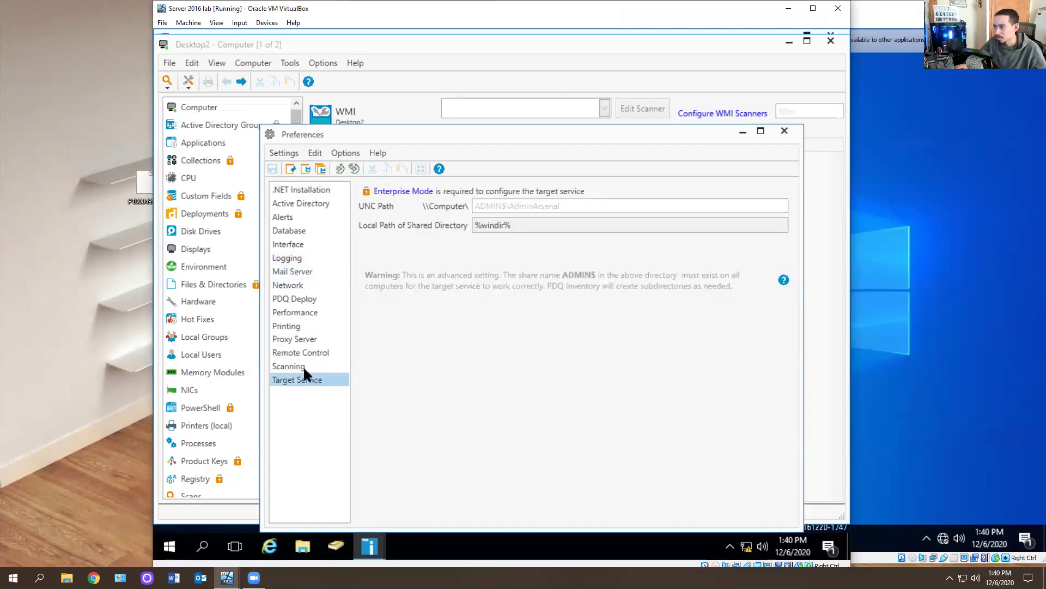
left_click(301, 366)
left_click(310, 380)
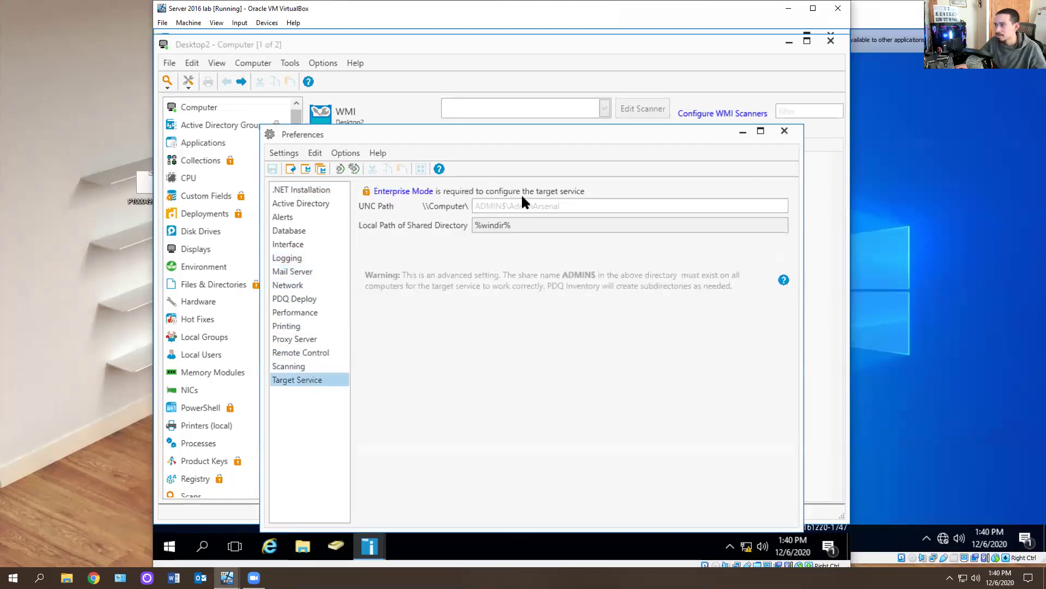
left_click(795, 132)
left_click(318, 63)
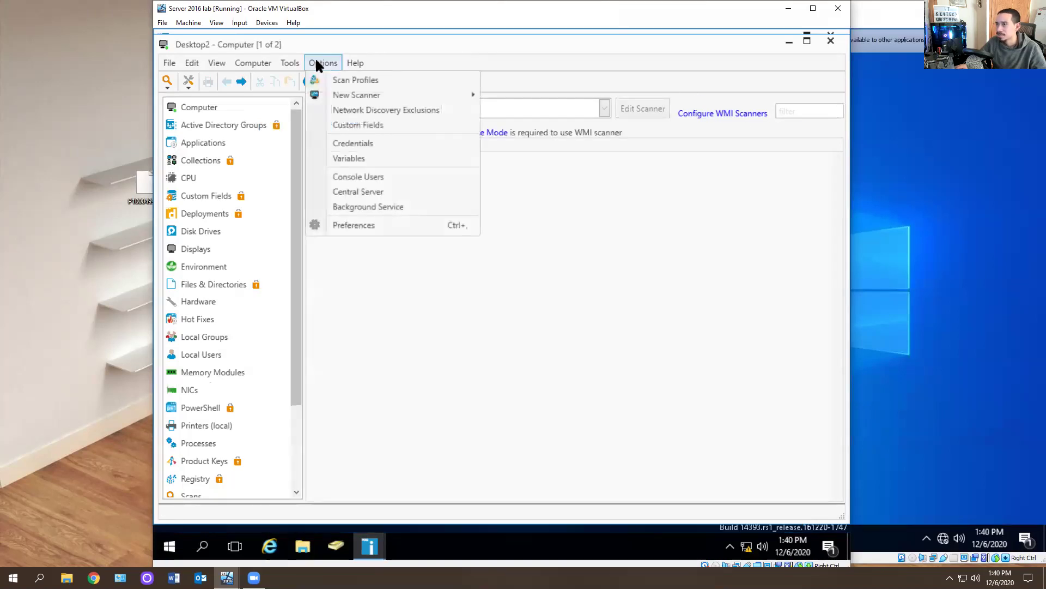
Close Desktop2's details and the New Report windows, then browse the Edit, File and other menus.
left_click(829, 40)
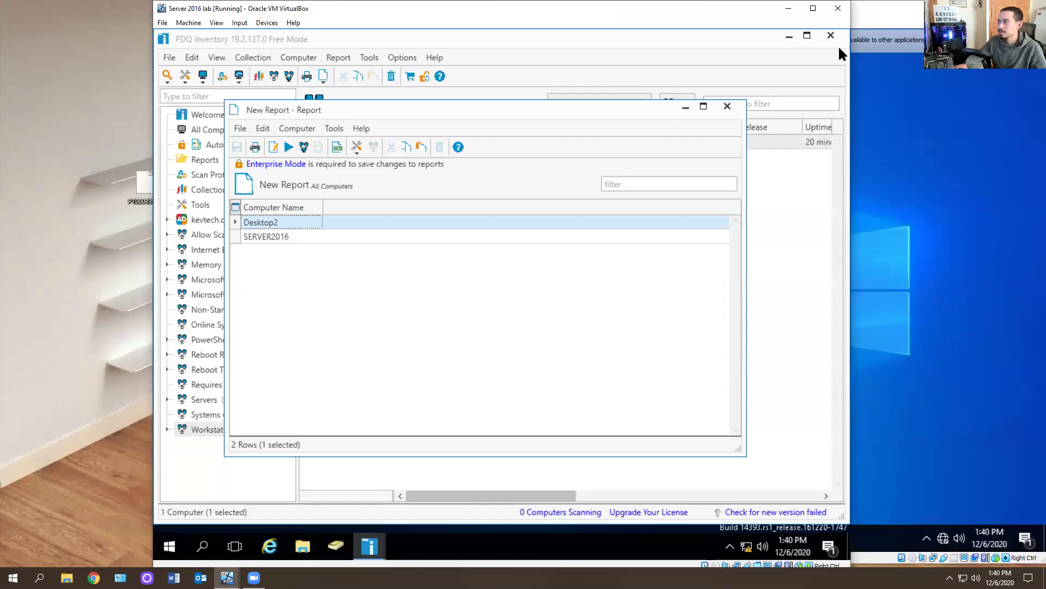
left_click(732, 104)
left_click(184, 54)
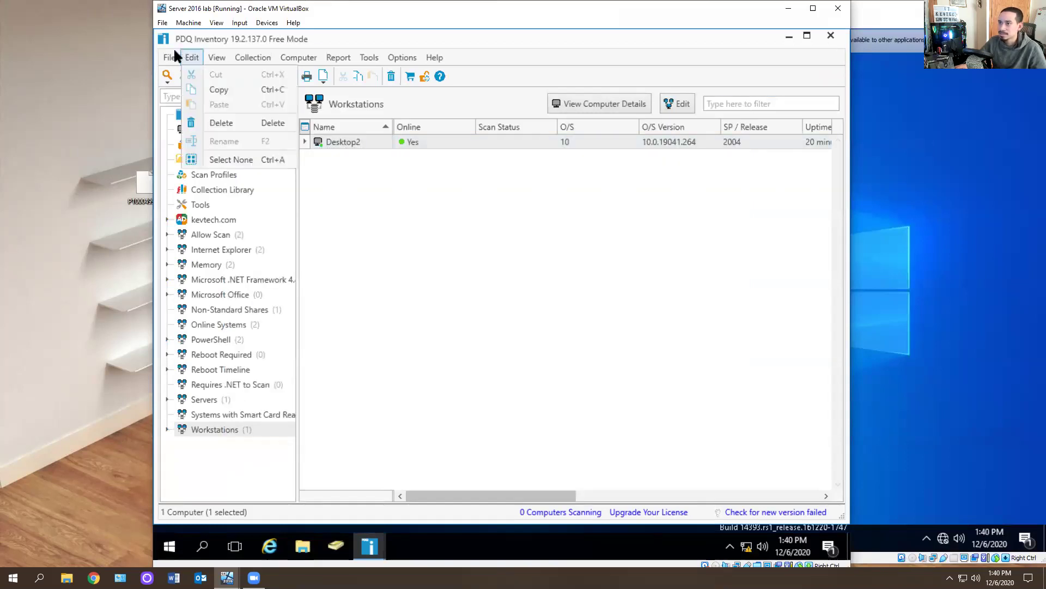
mouse_move(167, 55)
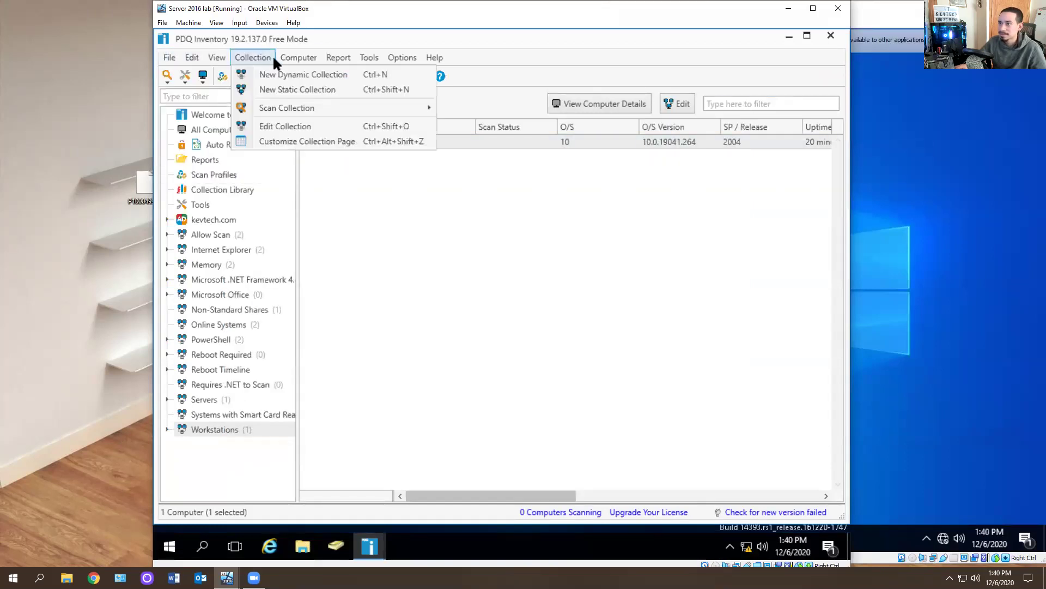
mouse_move(317, 57)
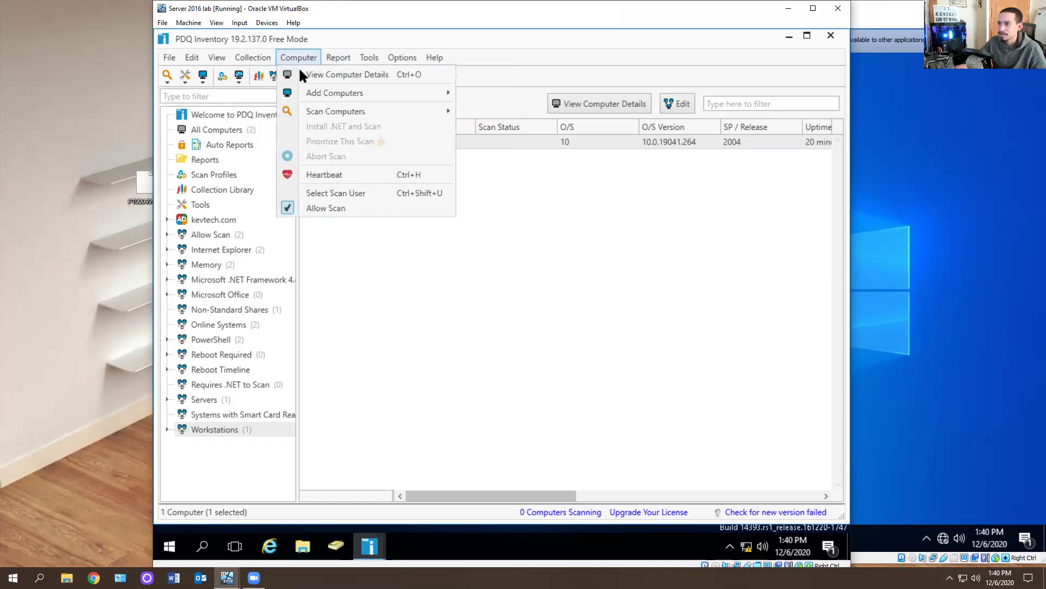
mouse_move(352, 58)
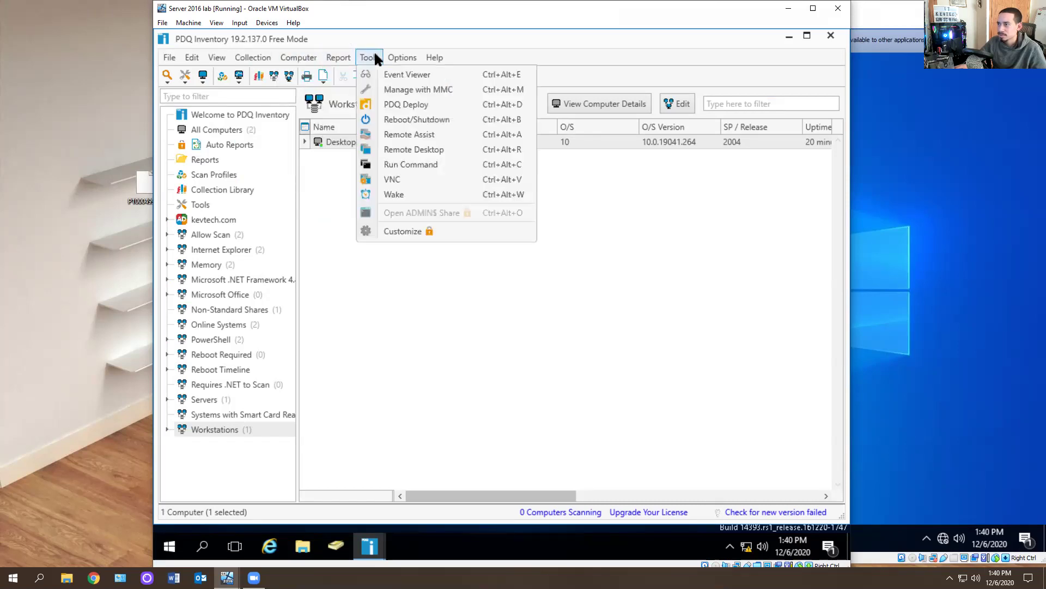
Launch PDQ Deploy for Desktop2 from its Tools right-click menu in Workstations.
left_click(322, 206)
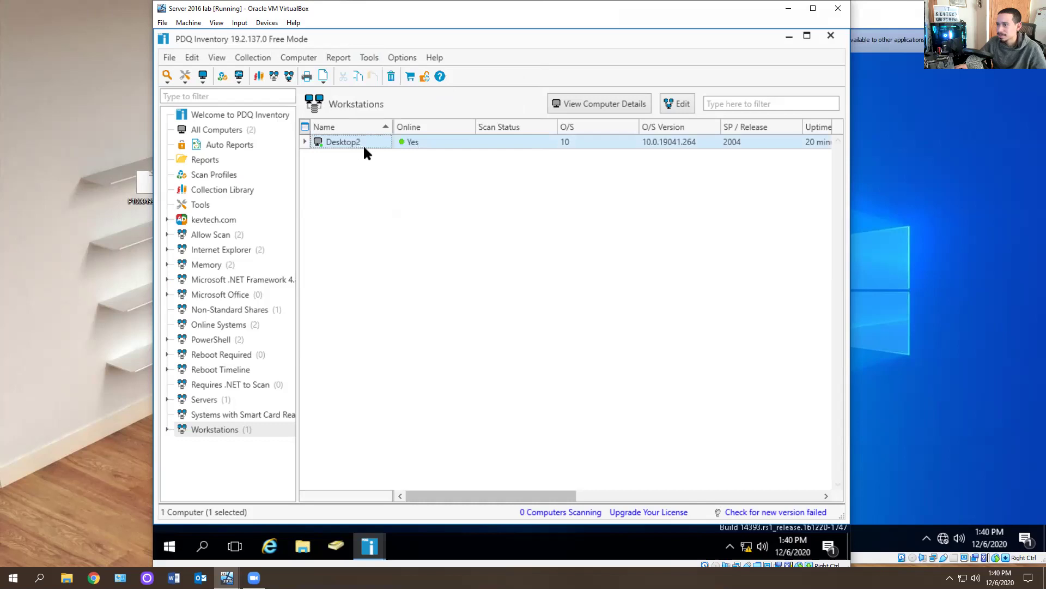
right_click(351, 138)
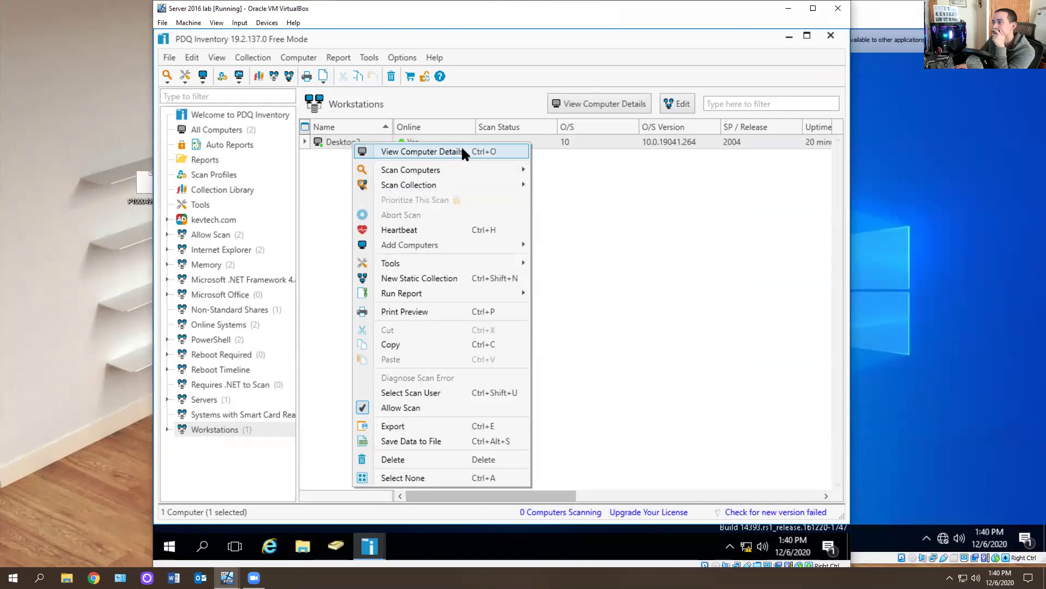
mouse_move(456, 263)
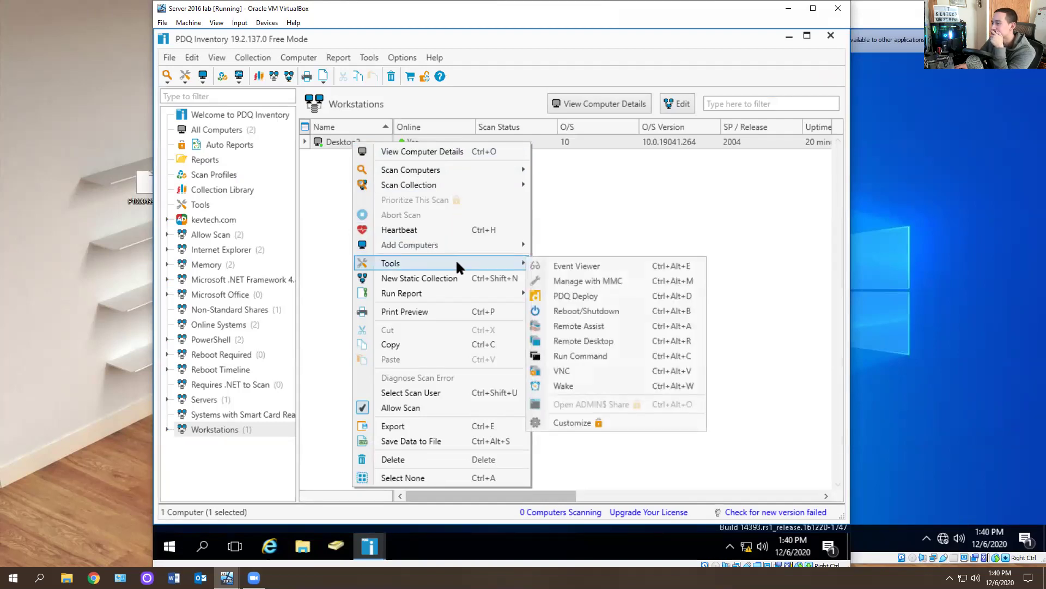
left_click(565, 296)
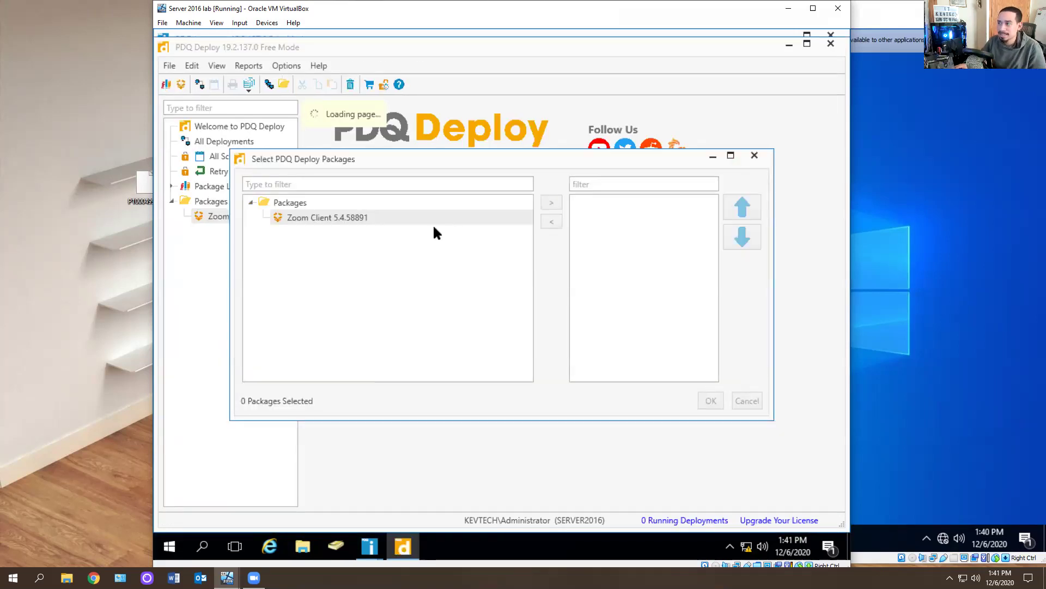
Deploy the Zoom Client 5.4.58891 package to Desktop2 after checking the Offline Settings.
left_click(329, 216)
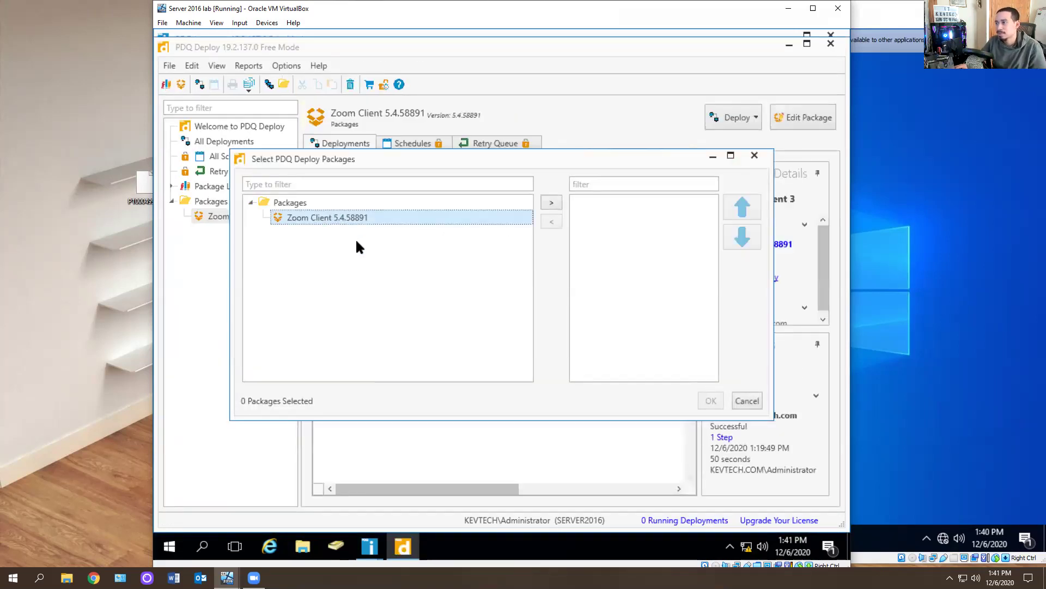
left_click(551, 203)
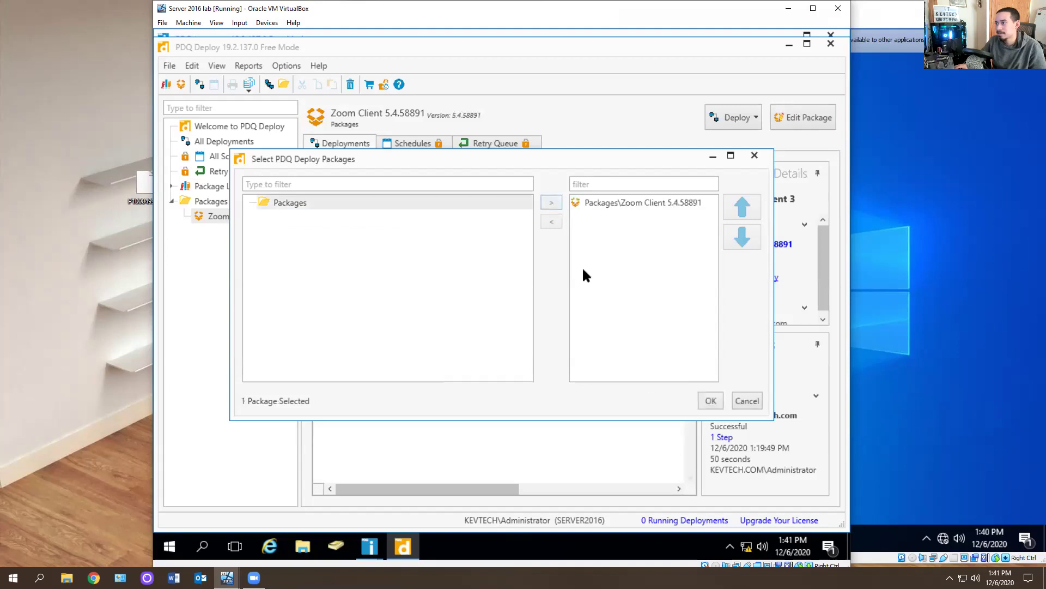
left_click(714, 401)
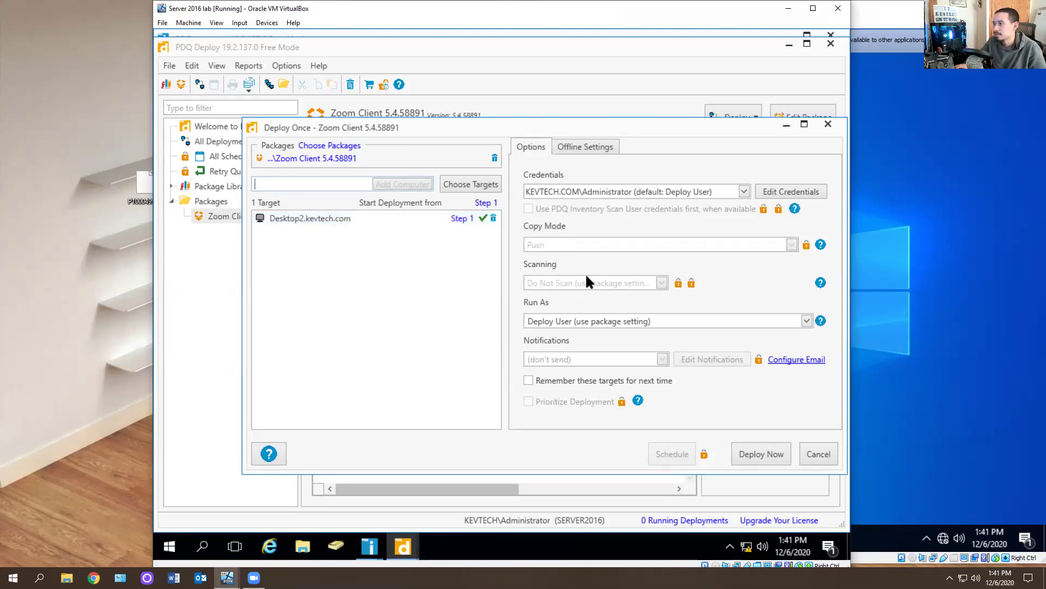
left_click(563, 150)
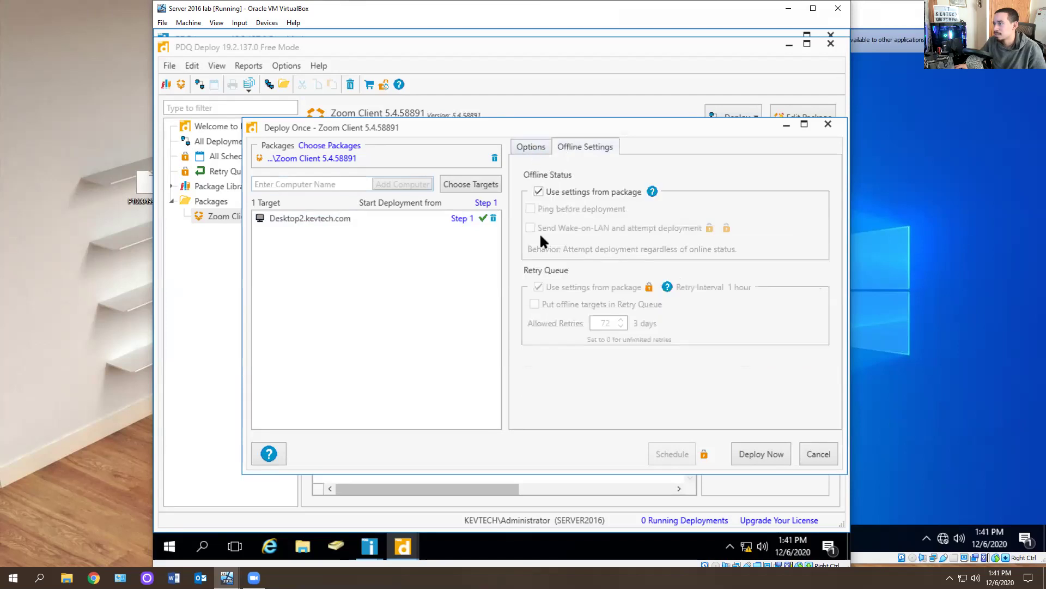
left_click(531, 148)
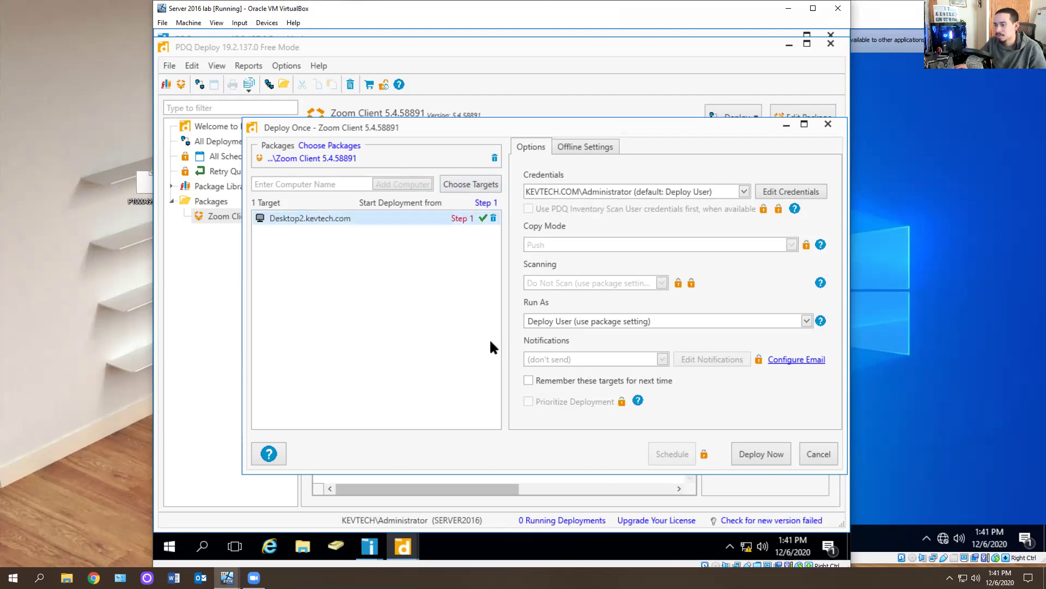
left_click(760, 454)
left_click(975, 250)
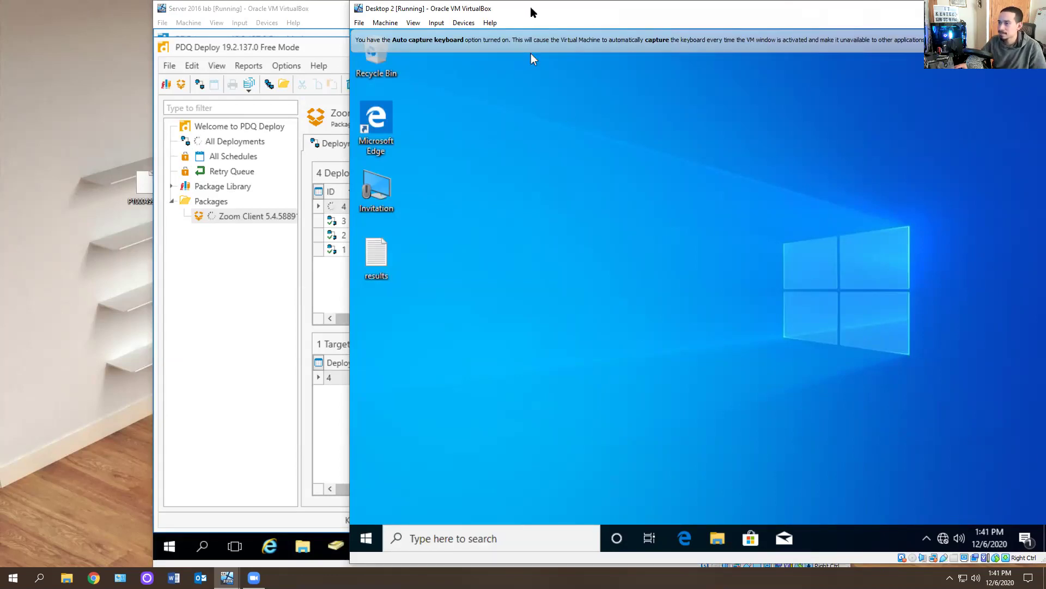
Move the Desktop 2 VM window aside and bring the Server 2016 VM forward.
left_click_drag(532, 11, 608, 11)
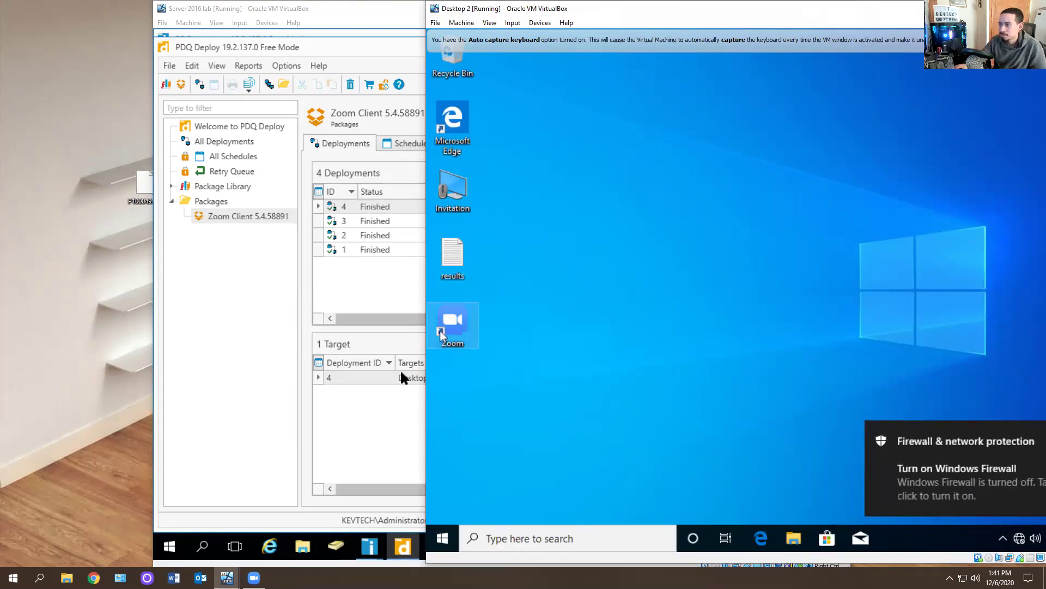
left_click(244, 275)
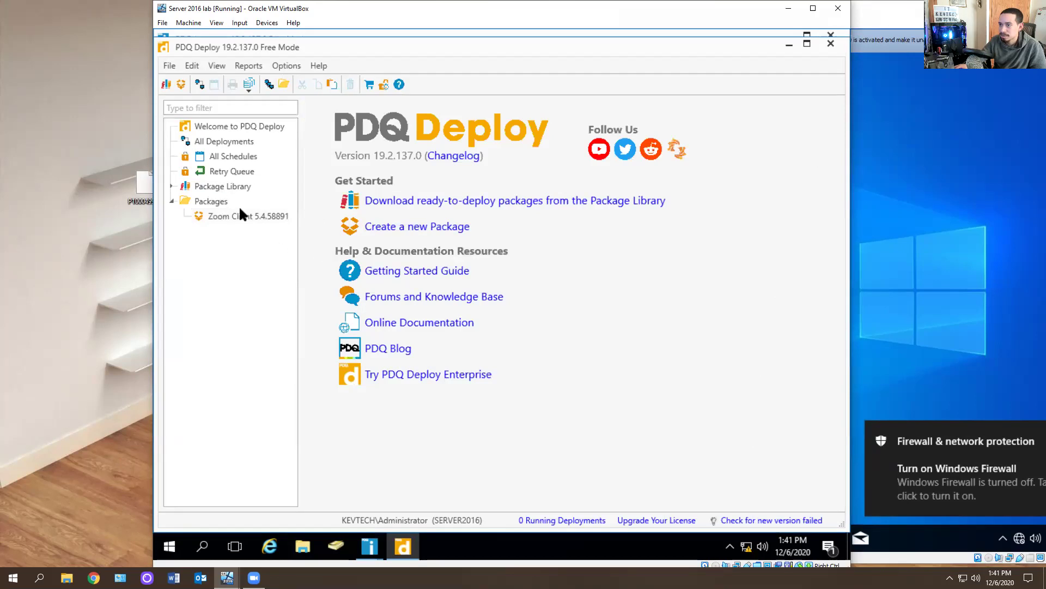
Browse the Package Library, Retry Queue, All Schedules and All Deployments pages in the tree.
left_click(240, 209)
left_click(223, 188)
left_click(228, 175)
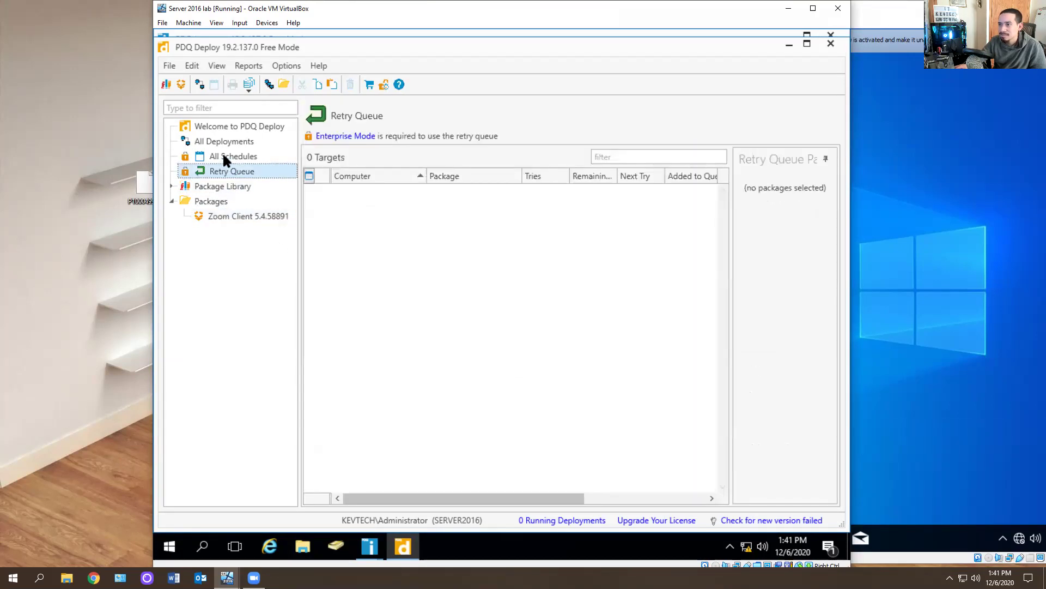
left_click(223, 157)
left_click(222, 136)
left_click(232, 127)
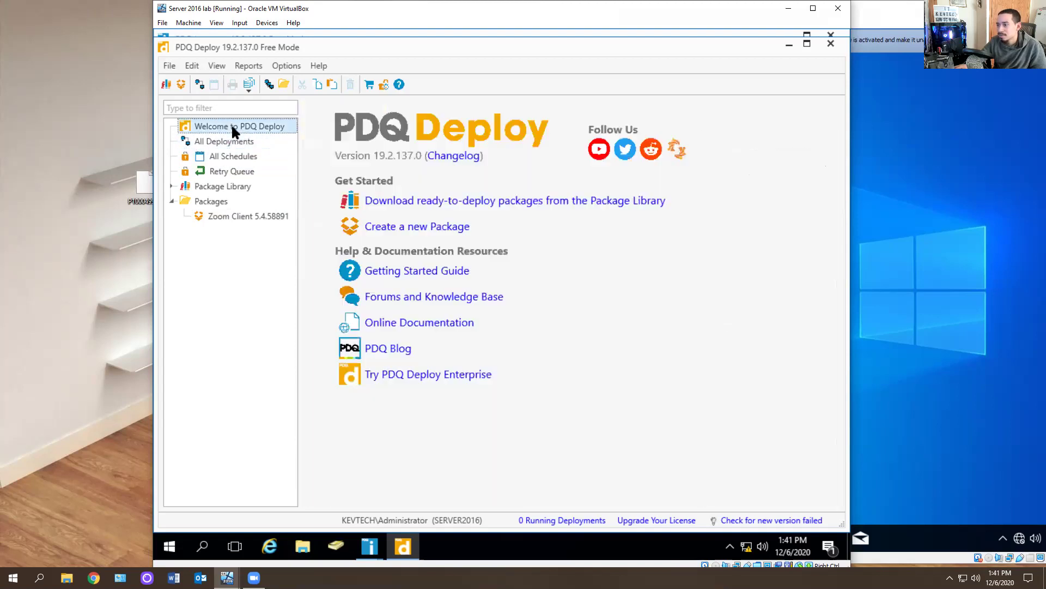
left_click(222, 154)
Look through the Reports, Edit and File menus, opening File > Import and cancelling it.
left_click(251, 65)
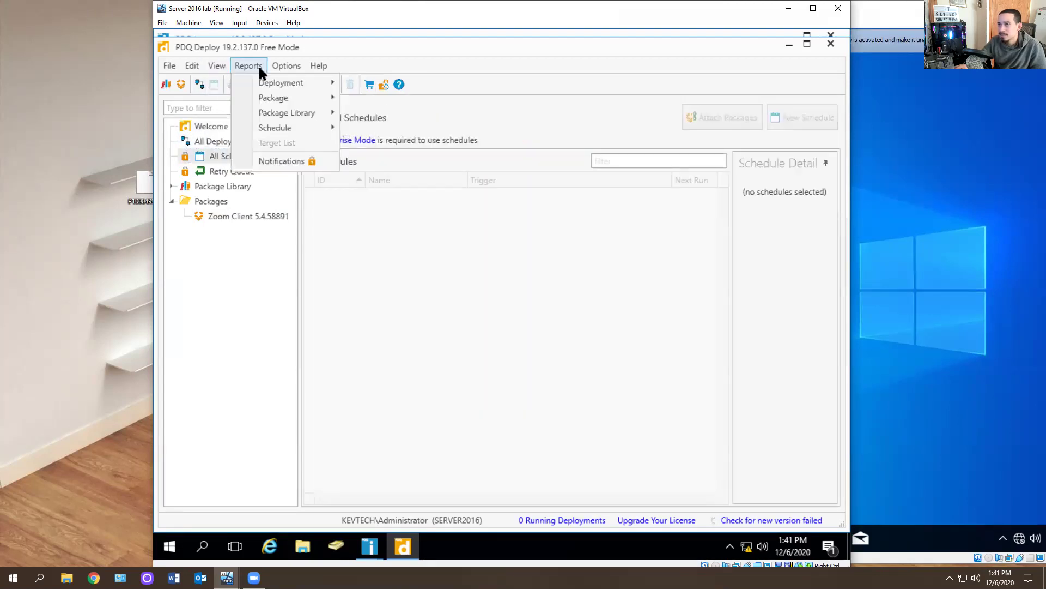
mouse_move(303, 114)
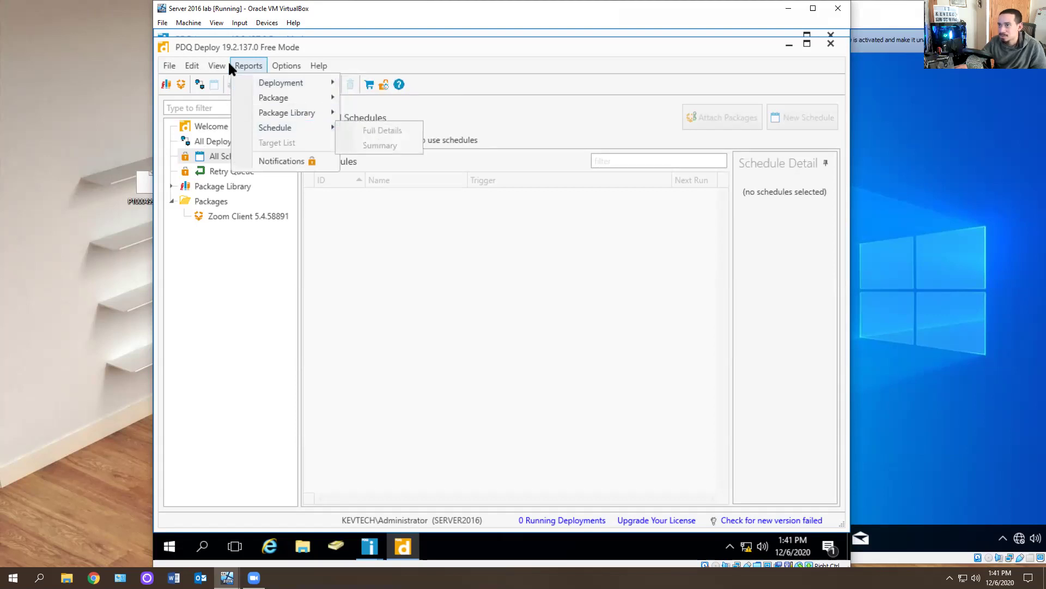
left_click(191, 66)
left_click(192, 65)
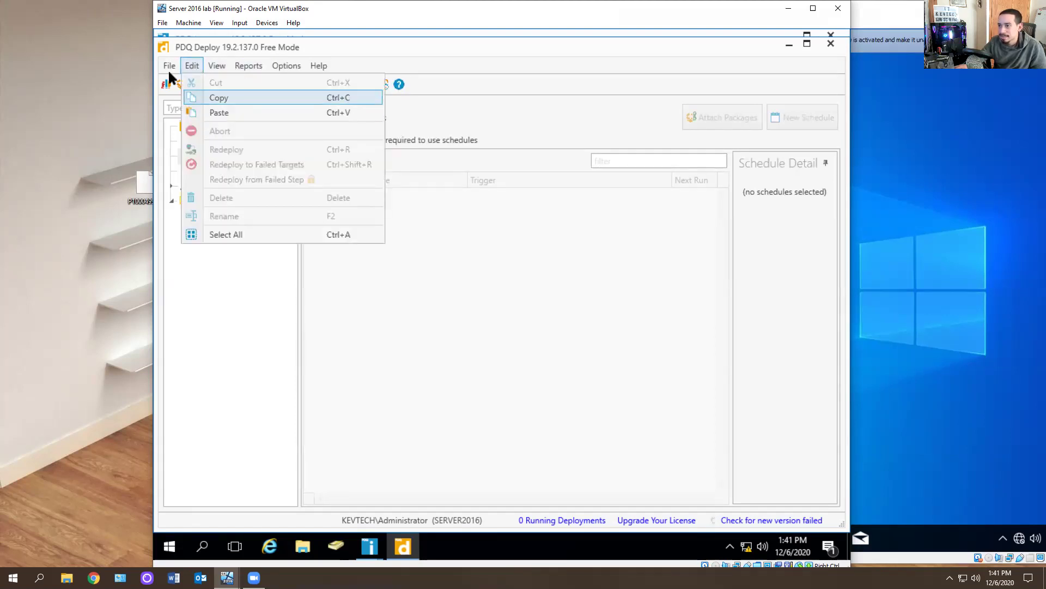
mouse_move(166, 67)
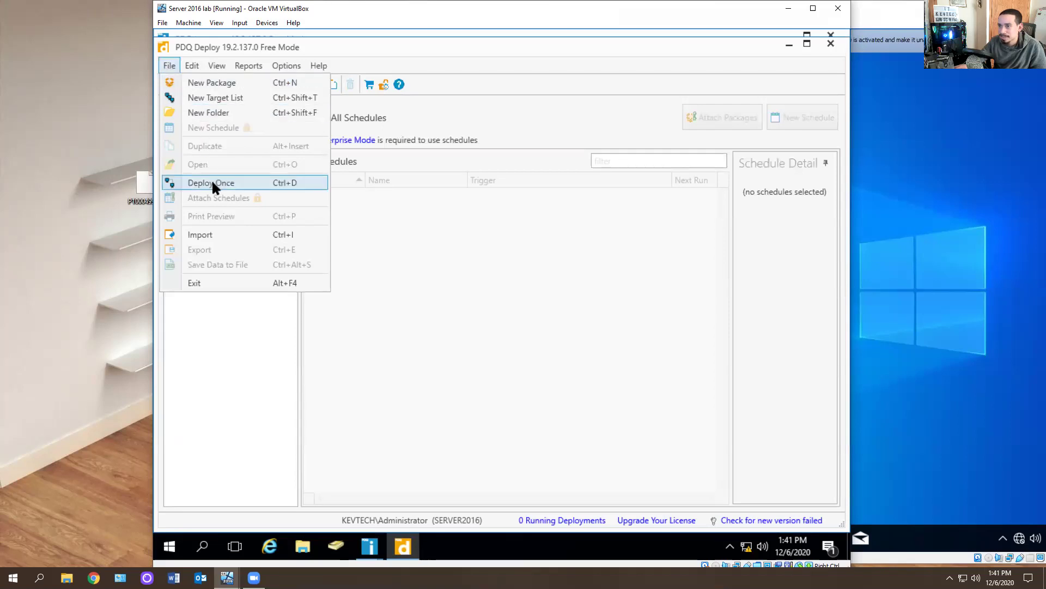
mouse_move(198, 56)
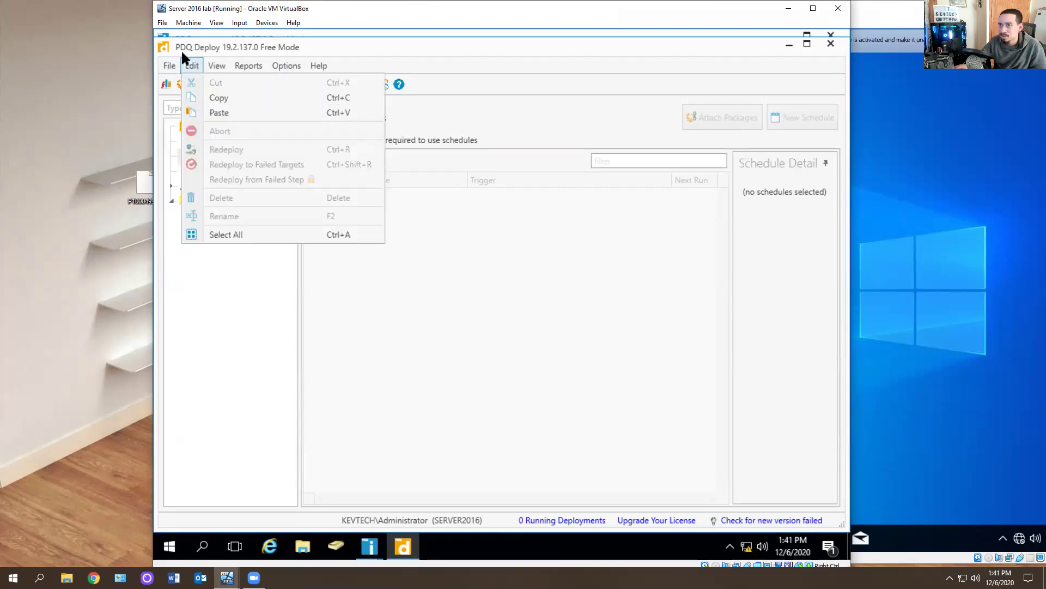
left_click(210, 230)
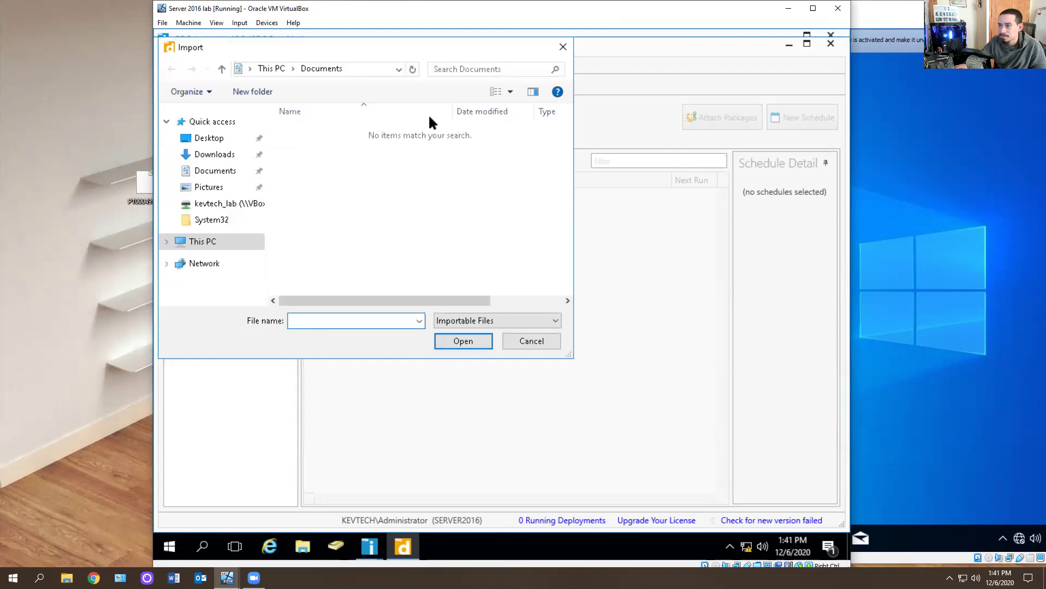
left_click(531, 340)
Switch between All Deployments and the Welcome to PDQ Deploy page.
left_click(206, 141)
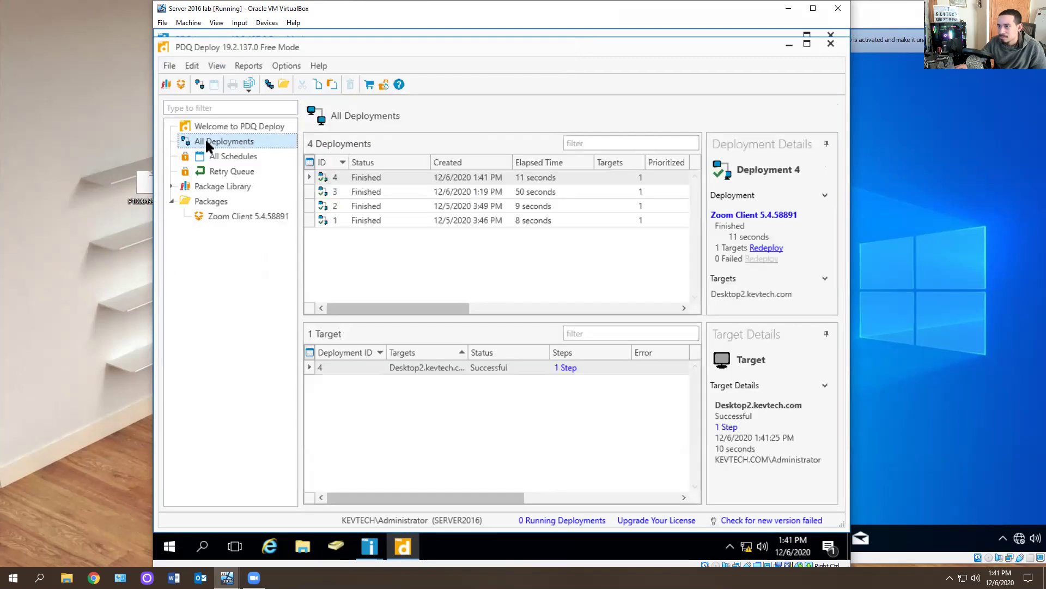
left_click(211, 127)
left_click(215, 141)
key("Up")
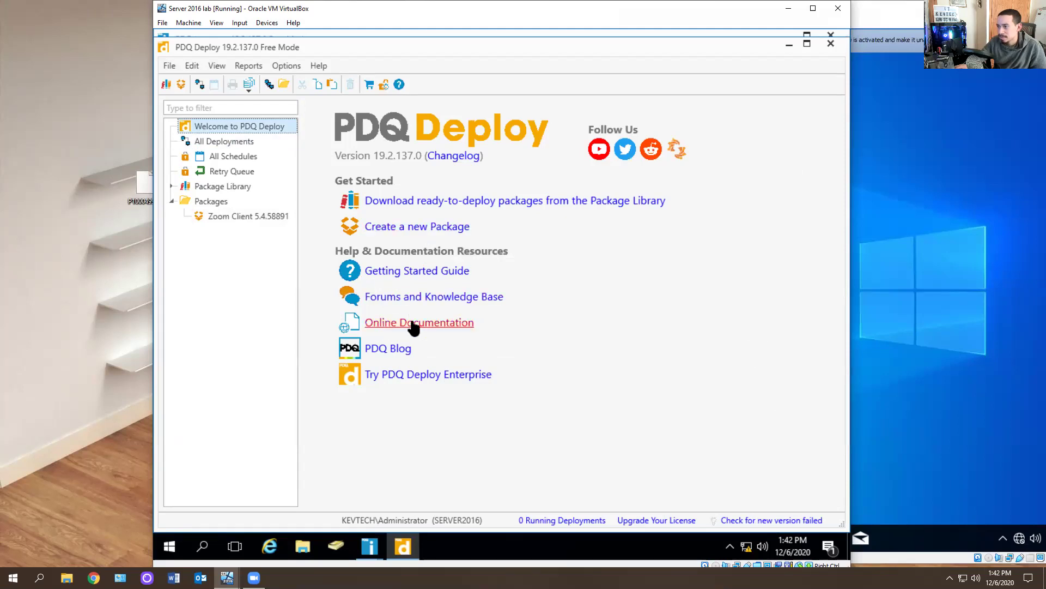
Start a new package, view its Options tab, and close it without saving.
left_click(438, 228)
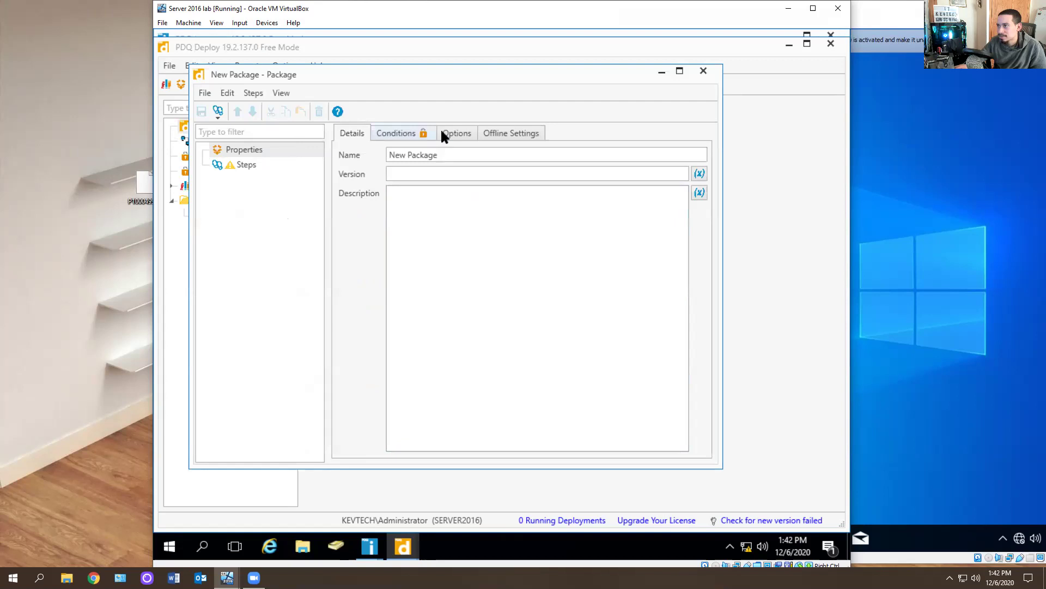
left_click(455, 133)
left_click(353, 132)
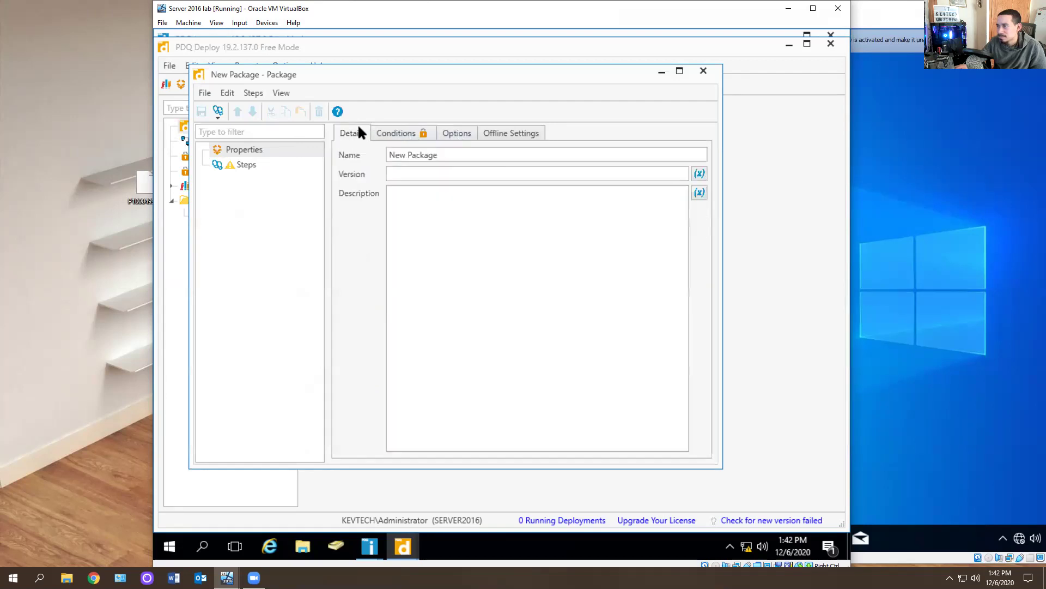
left_click(703, 71)
Browse the Reports, Options, Edit and File menus without choosing anything.
left_click(260, 65)
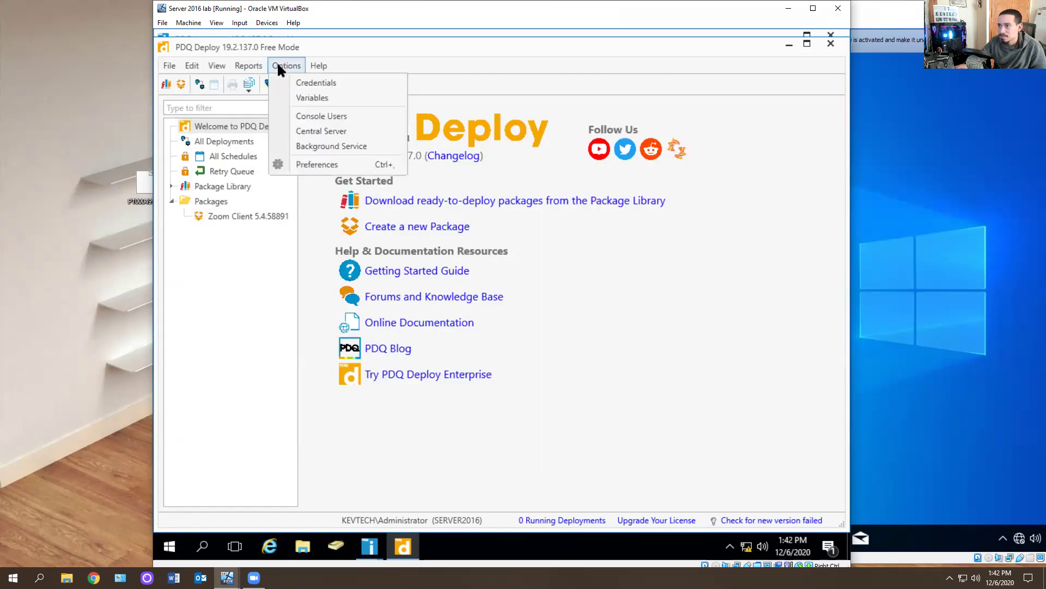
mouse_move(328, 66)
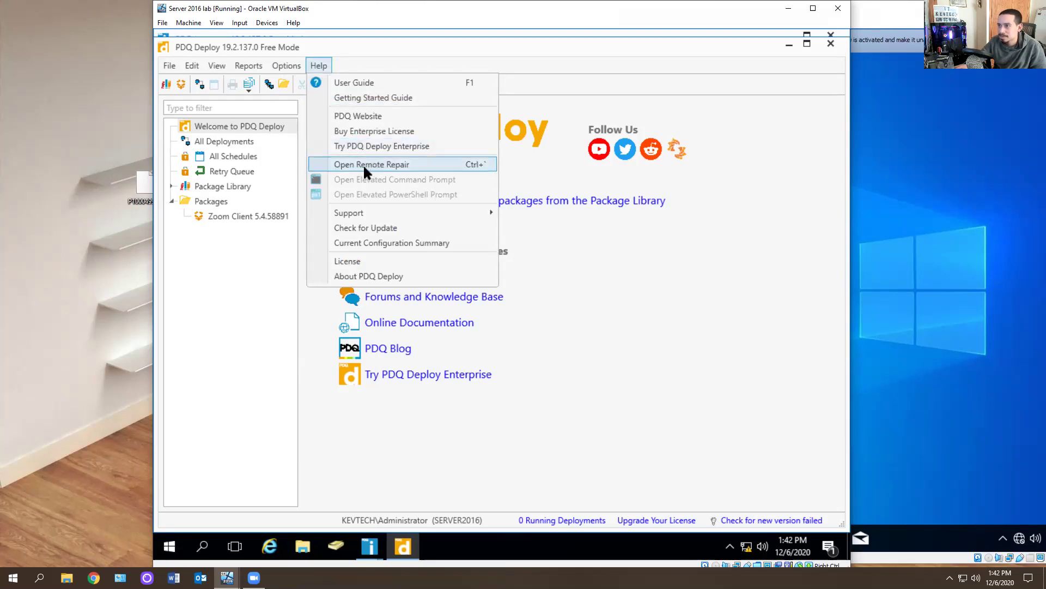
left_click(279, 65)
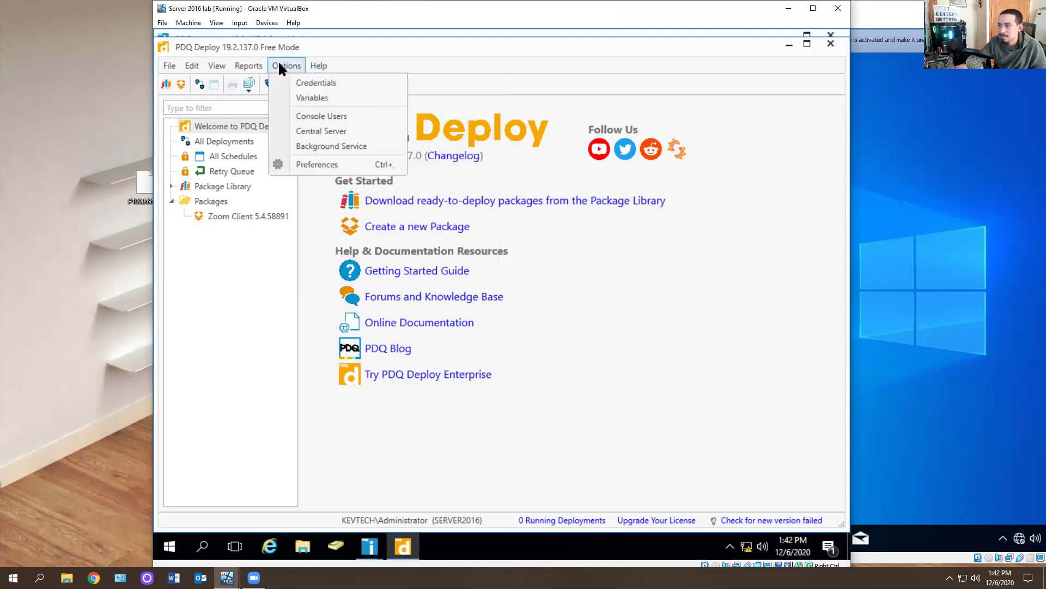
mouse_move(252, 60)
mouse_move(270, 97)
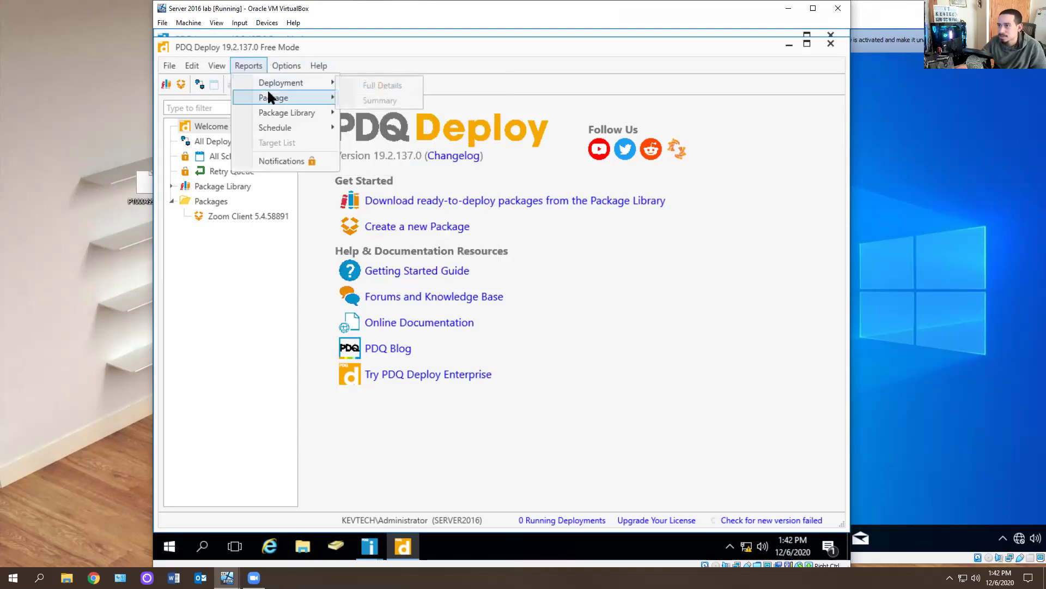
mouse_move(284, 128)
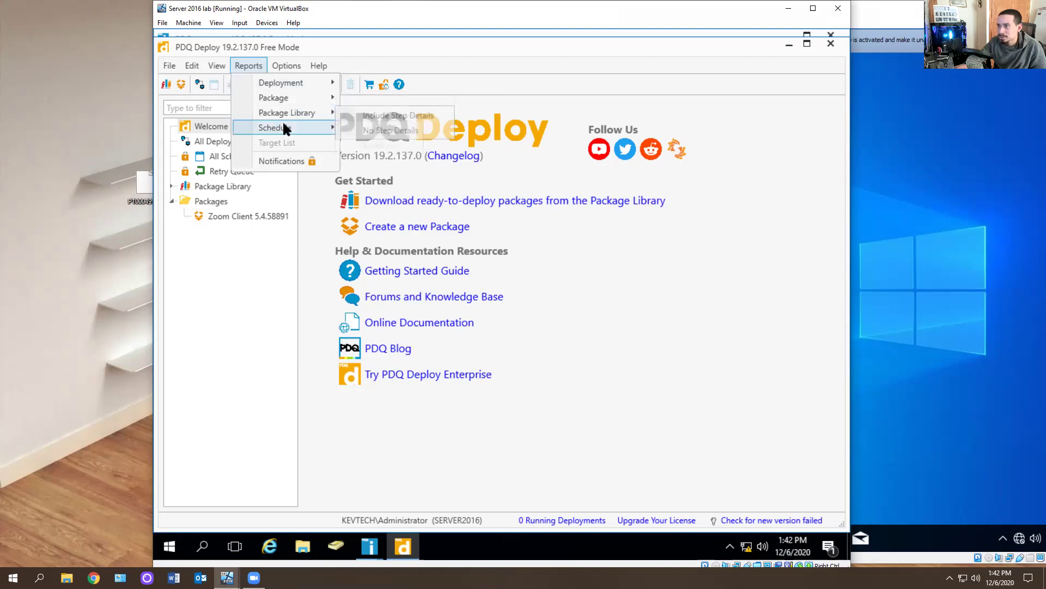
left_click(220, 81)
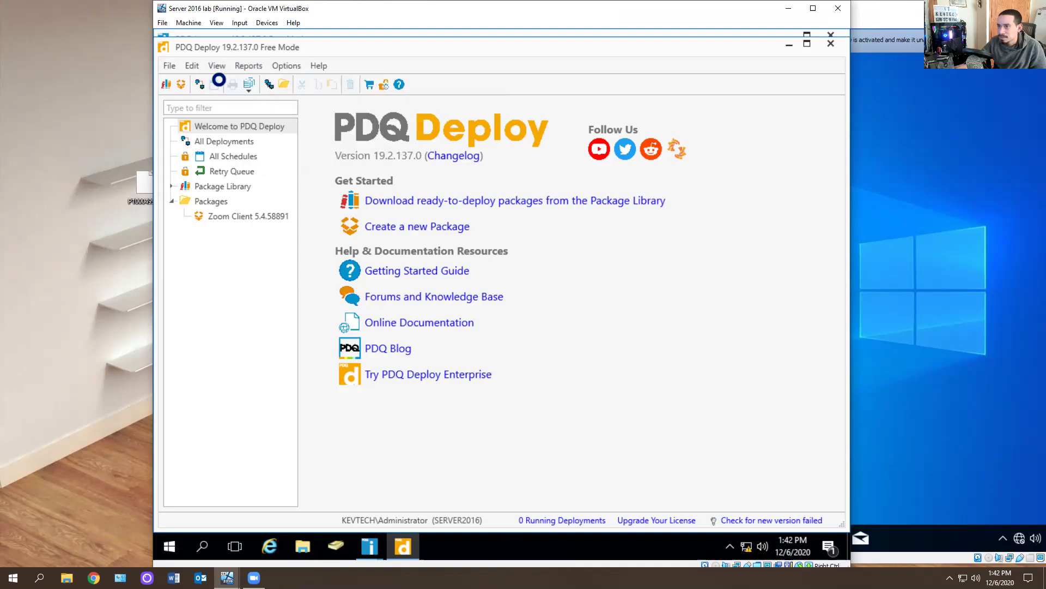
left_click(215, 65)
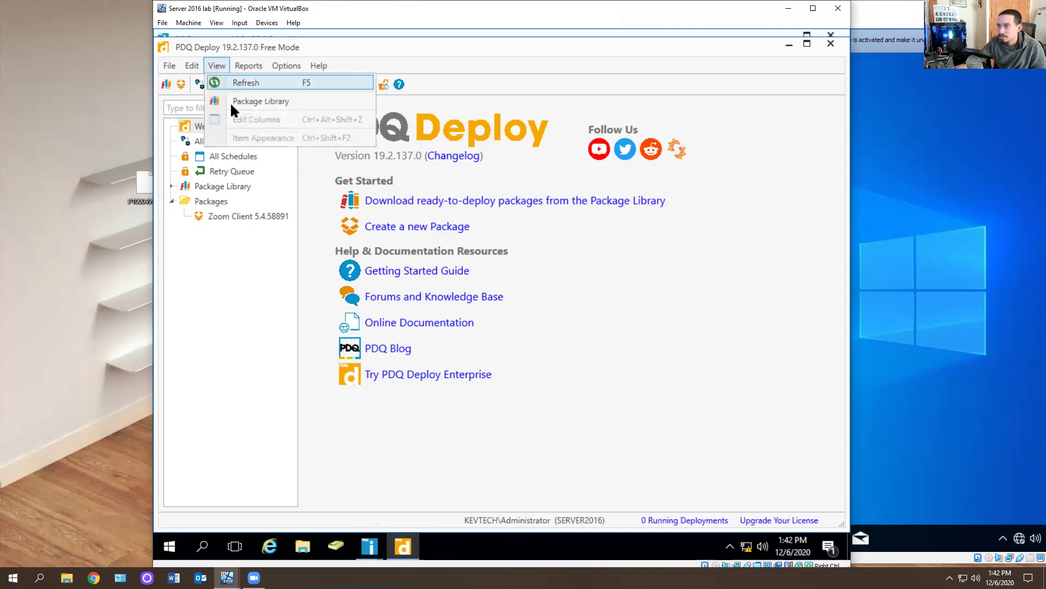
left_click(190, 66)
left_click(169, 65)
left_click(218, 344)
Visit All Schedules, Package Library and Packages, ending on the All Deployments list.
left_click(219, 156)
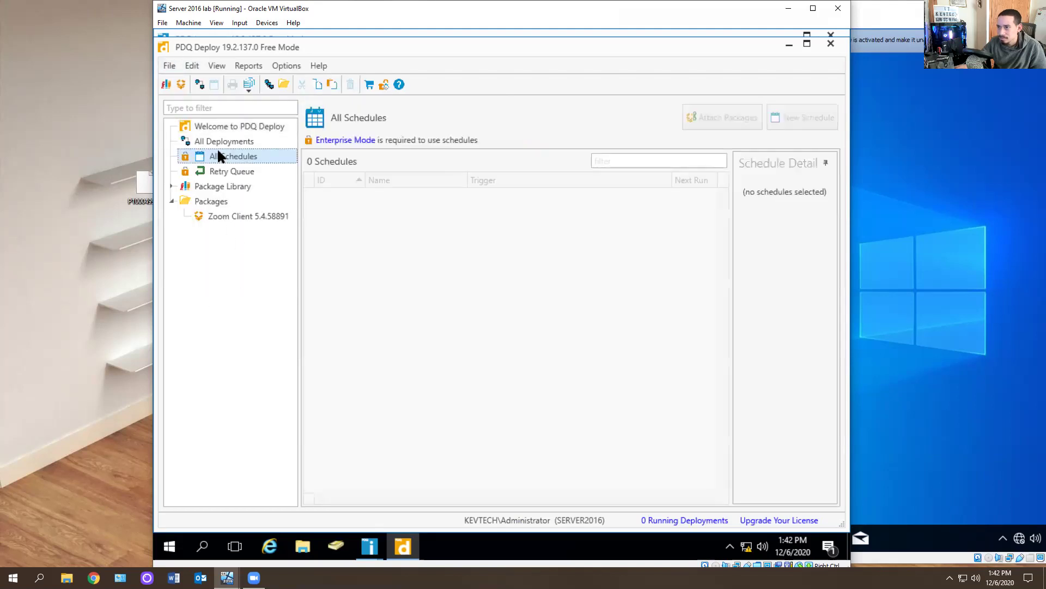
left_click(222, 181)
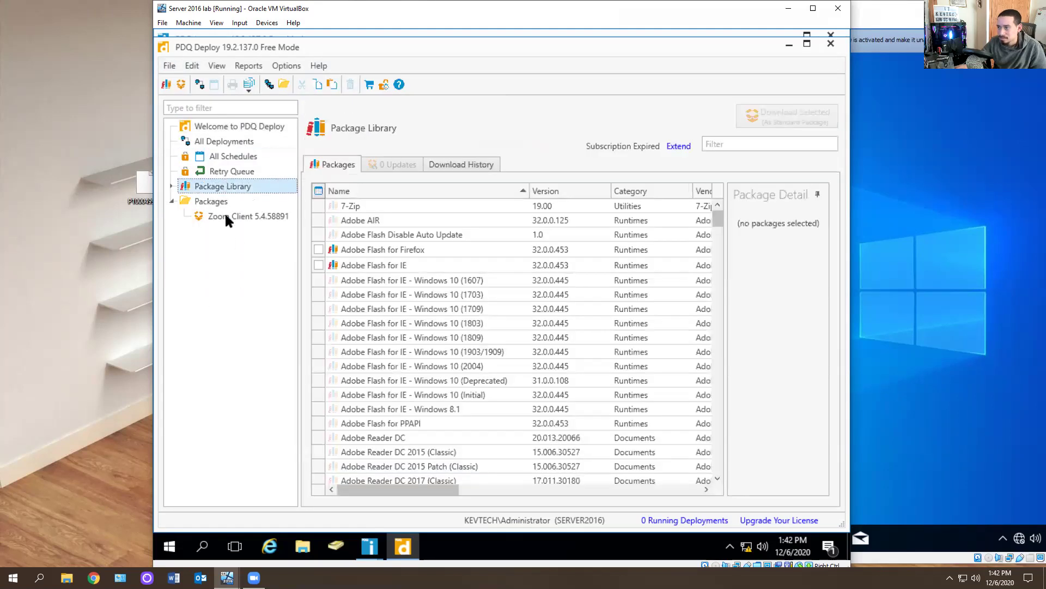
left_click(236, 202)
left_click(222, 157)
left_click(221, 129)
left_click(222, 140)
Look through deployment 4's action menu and Reports submenus, then dismiss it without deleting anything.
left_click(364, 178)
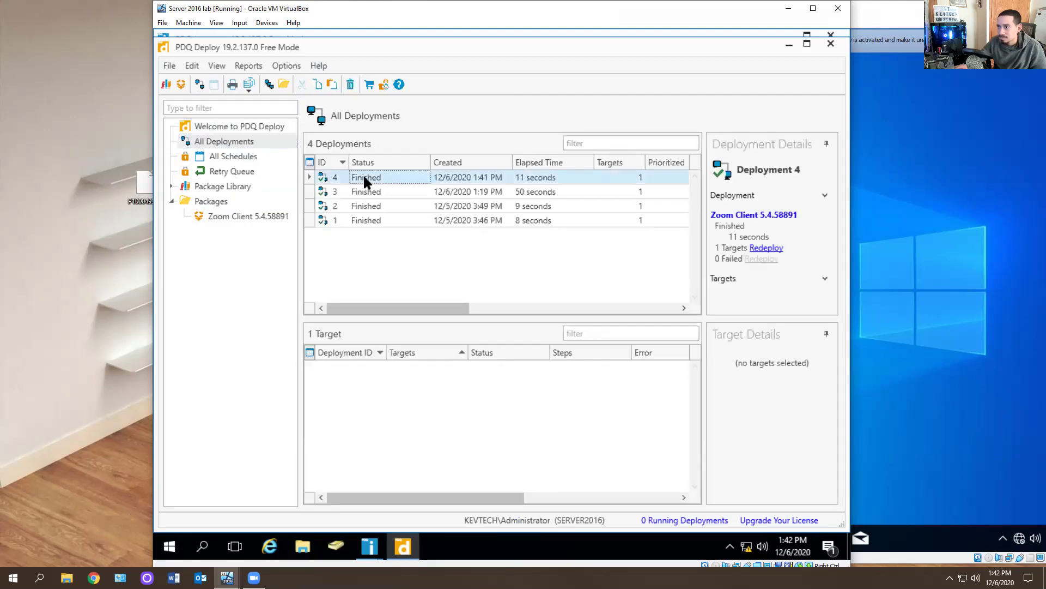
right_click(363, 182)
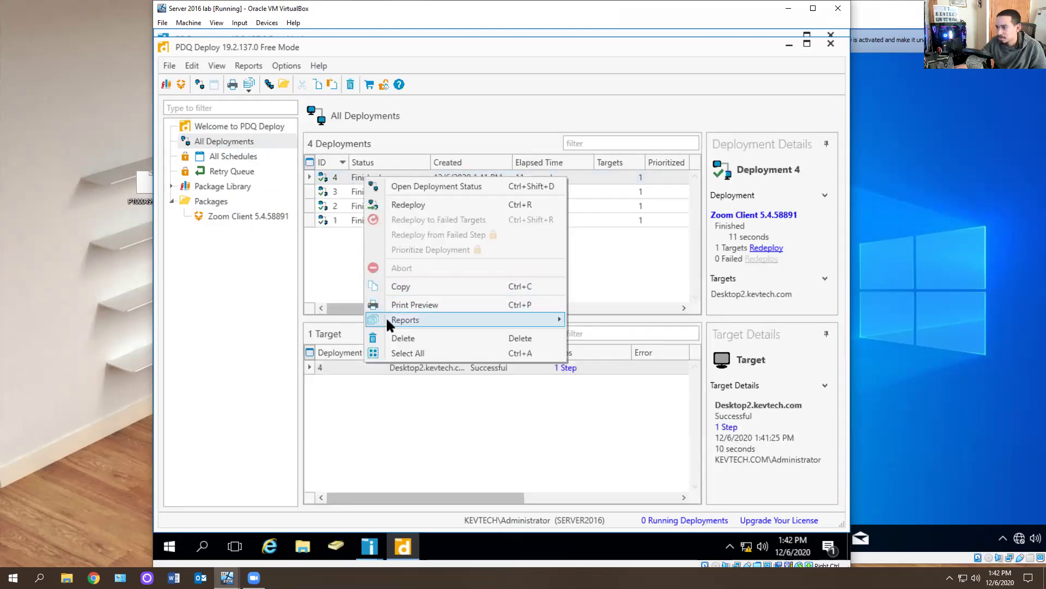
mouse_move(387, 319)
mouse_move(634, 325)
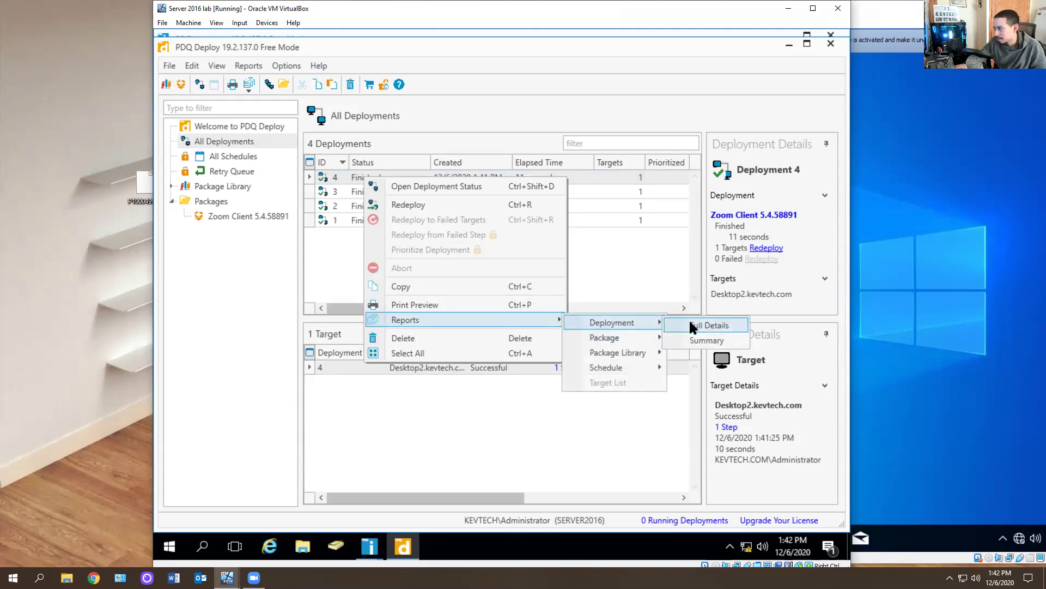
mouse_move(604, 353)
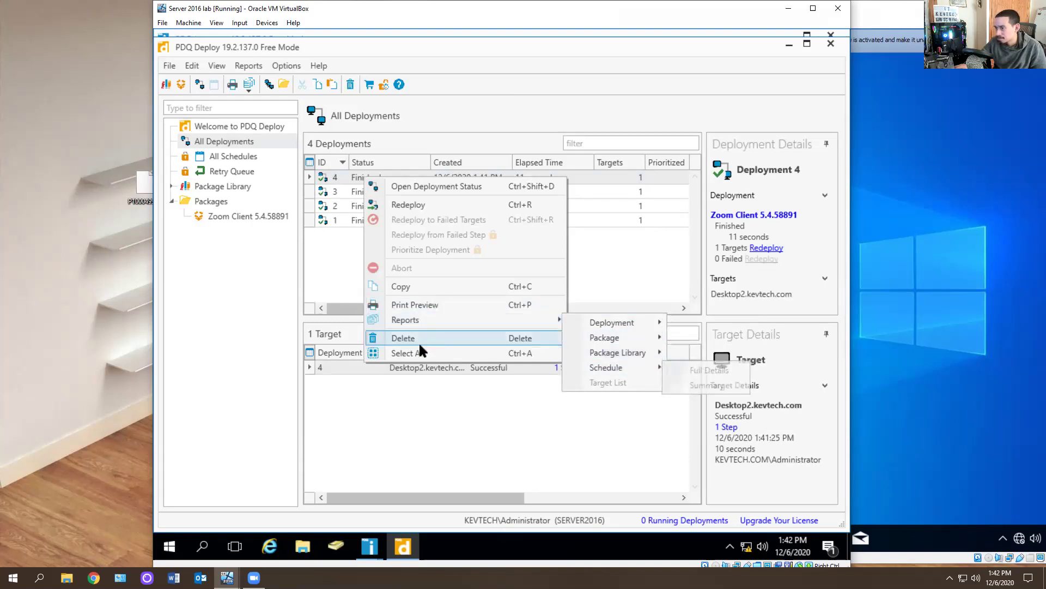
left_click(319, 247)
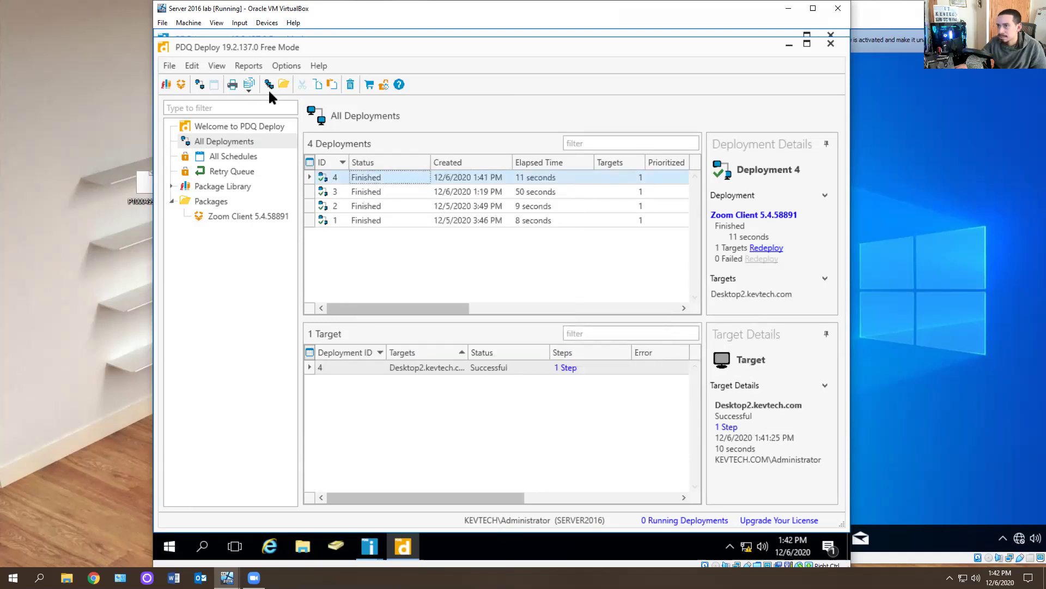
Glance at the available report types, then close PDQ Deploy to return to PDQ Inventory.
left_click(250, 65)
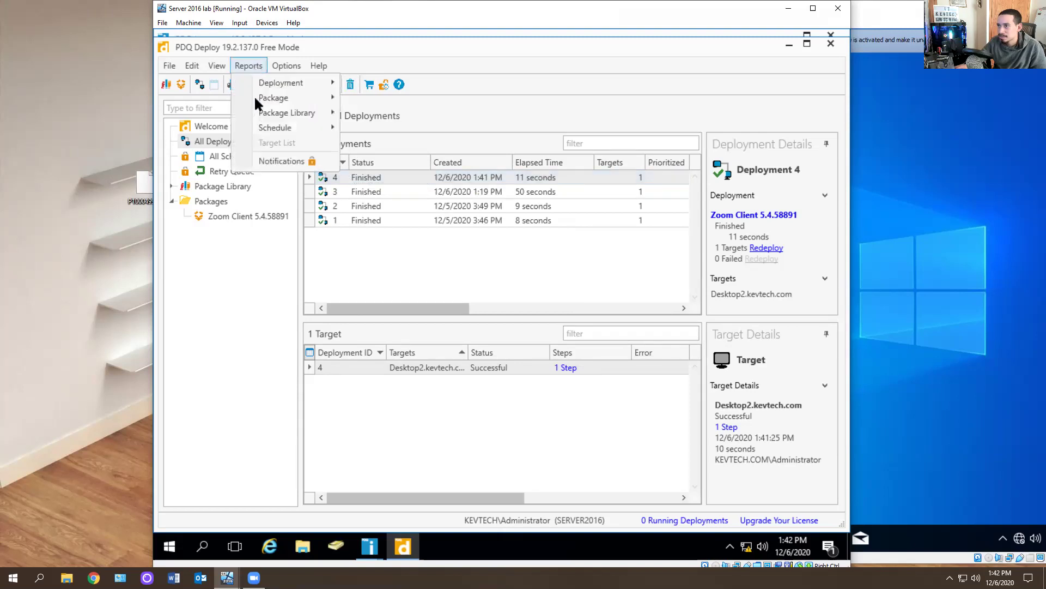
left_click(235, 64)
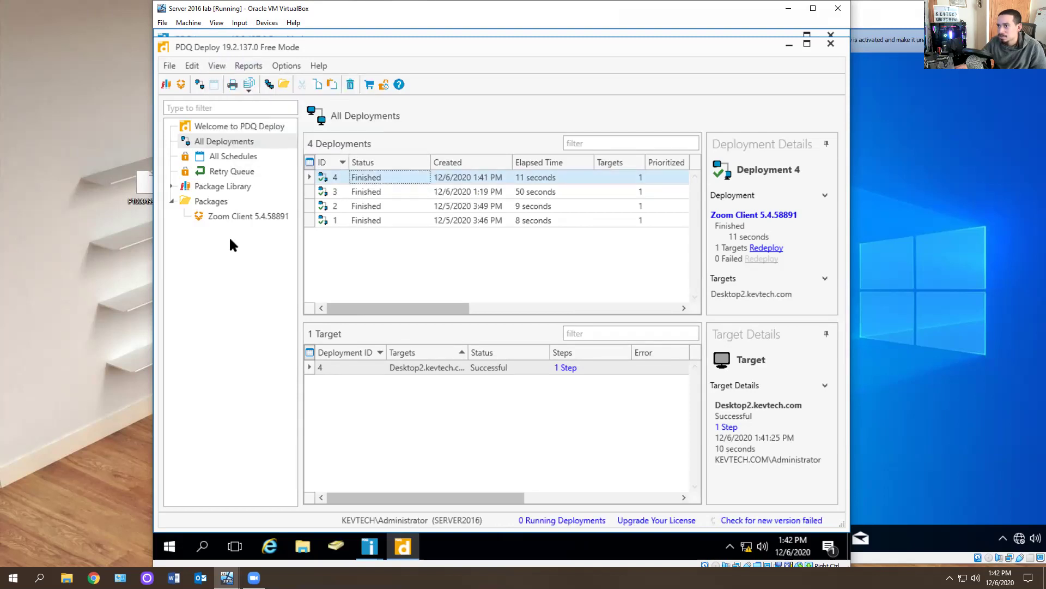
left_click(831, 43)
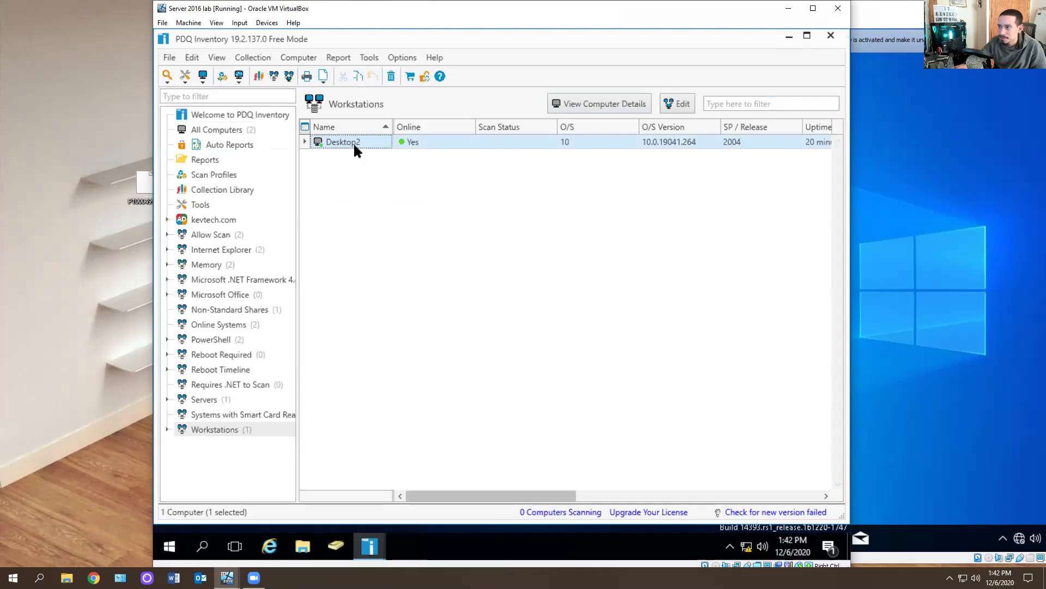
Check the Add Computers and Scan Profiles options, switch to All Computers, and view New Report types.
left_click(205, 77)
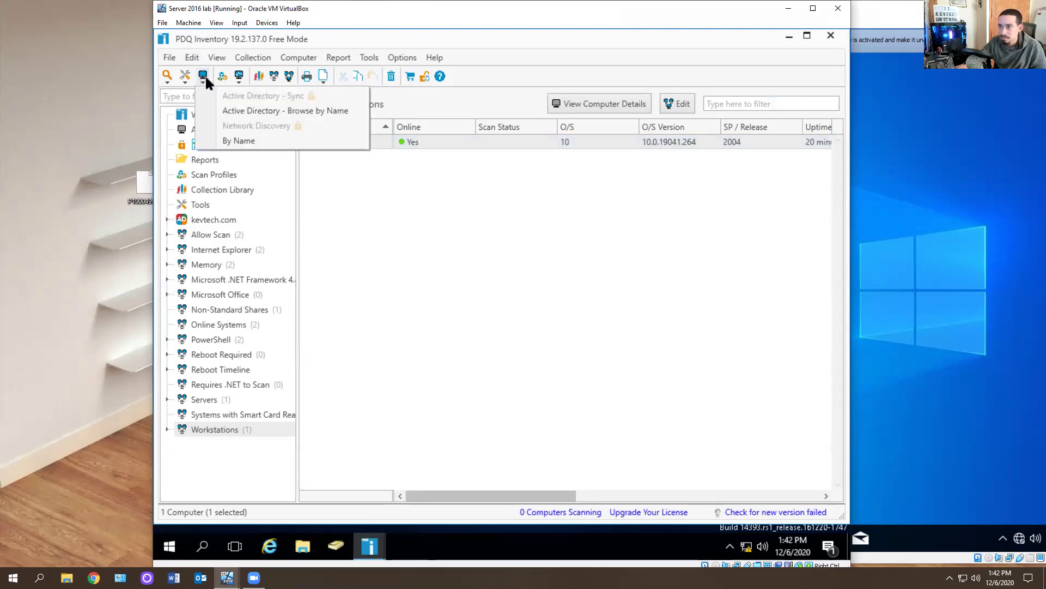
left_click(223, 76)
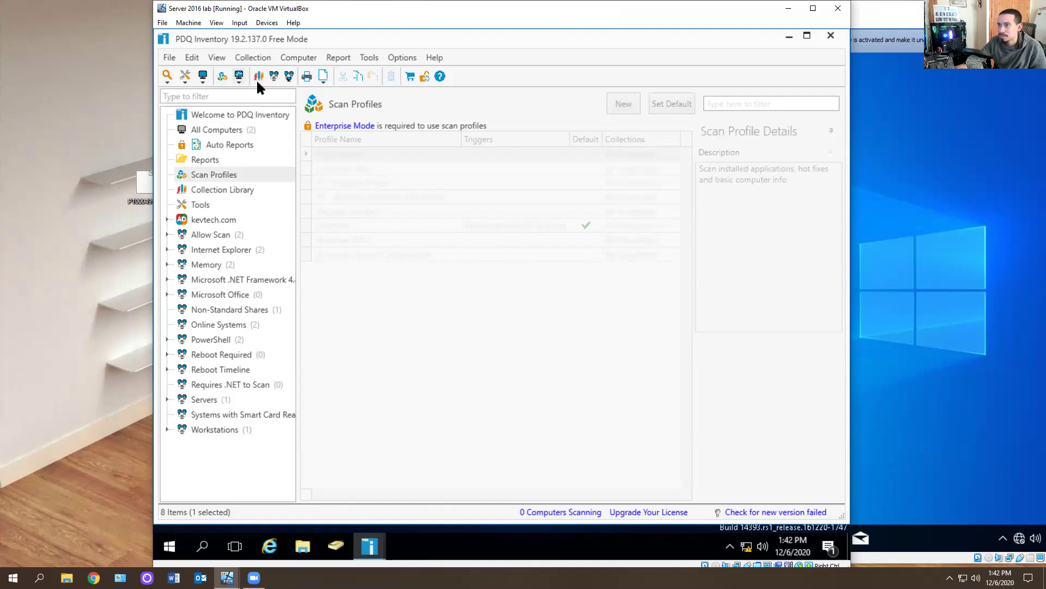
left_click(208, 128)
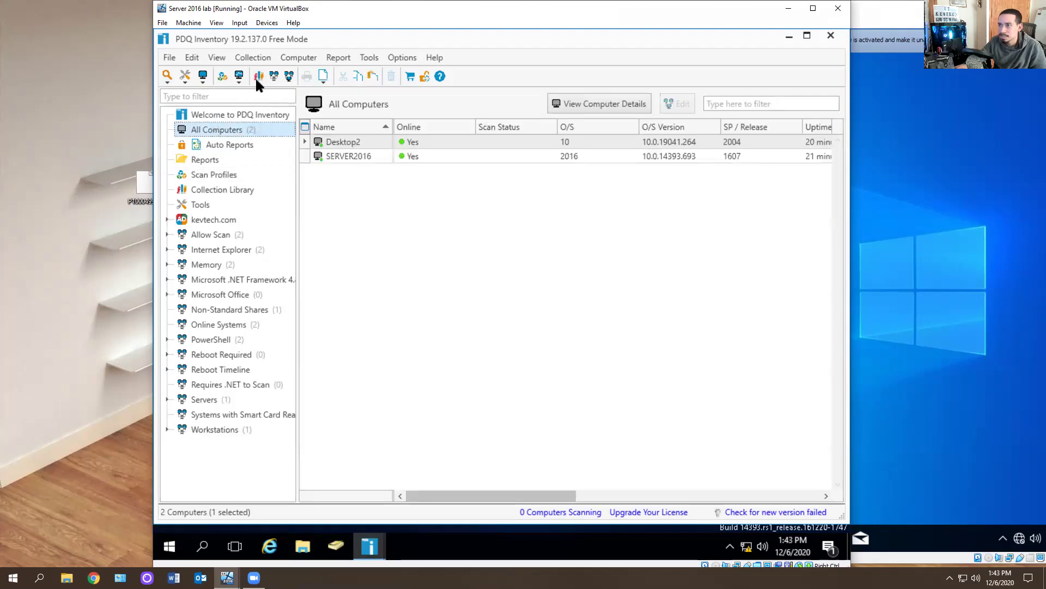
left_click(325, 78)
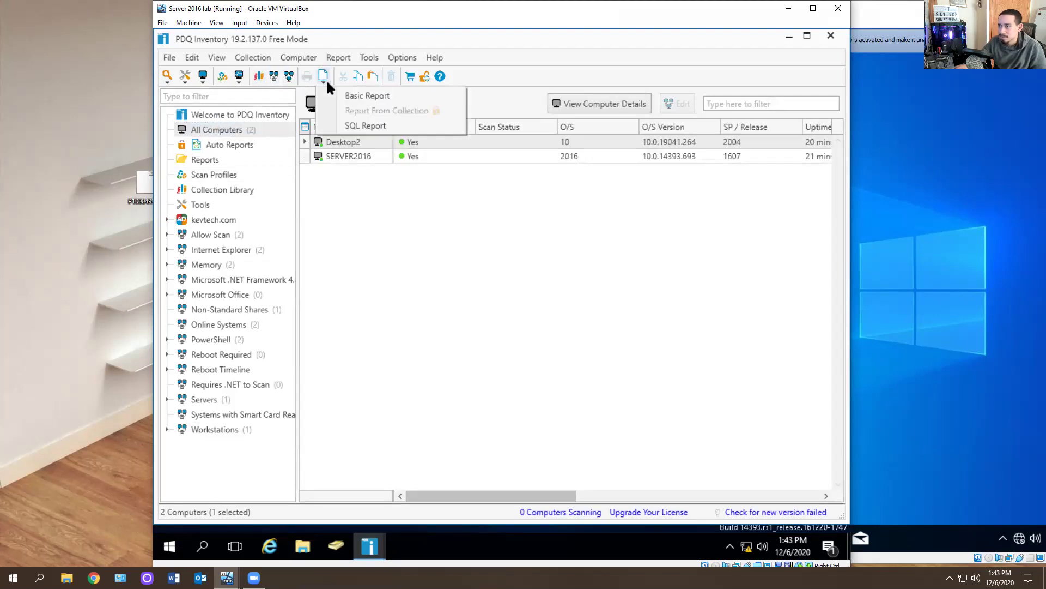